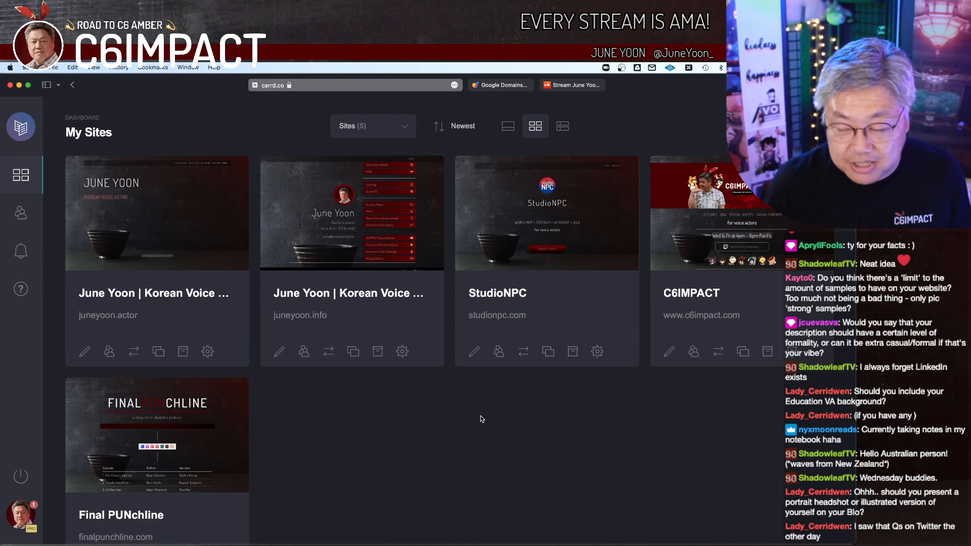
Step: Start a new site, browse the Portfolio and Landing starting points, and select the "The next big thing" Landing template with the circular portrait
left_click(78, 87)
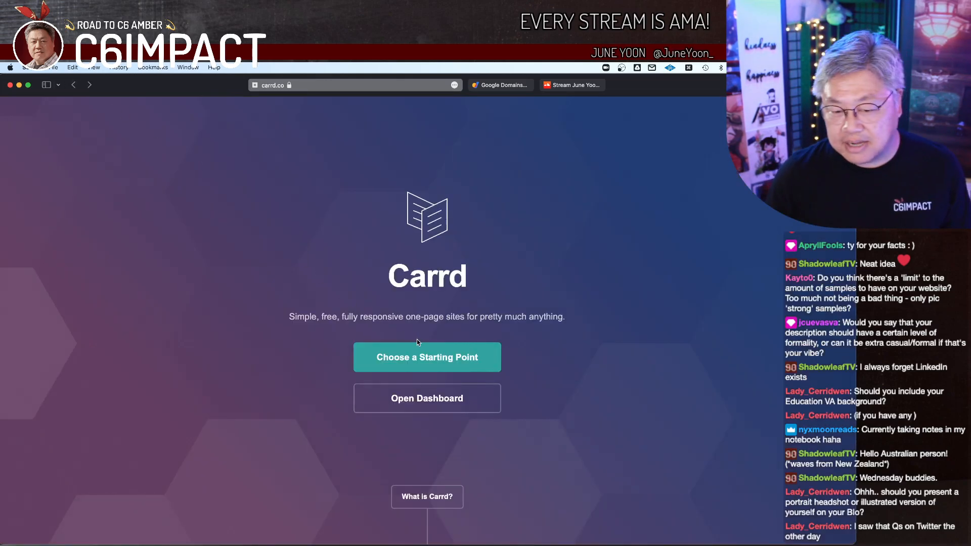
left_click(423, 353)
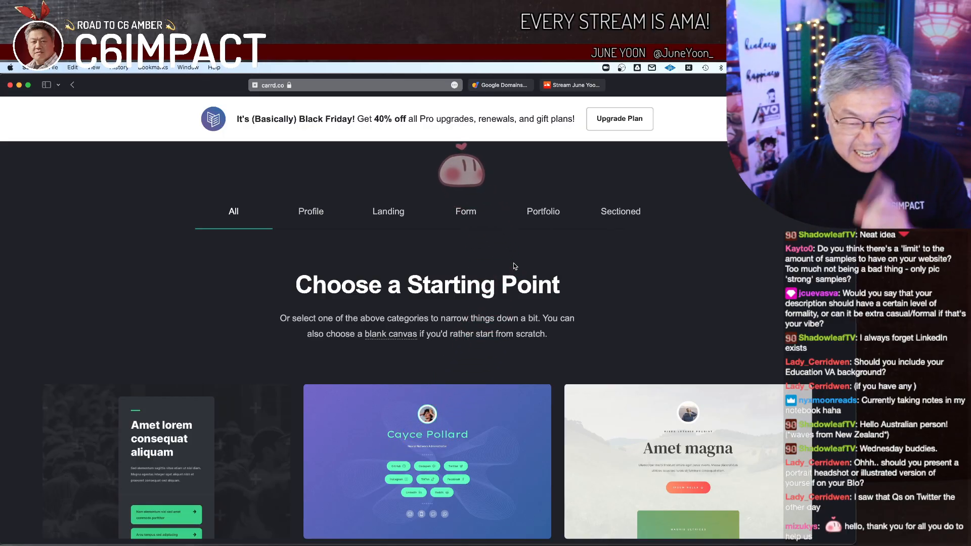
left_click(552, 218)
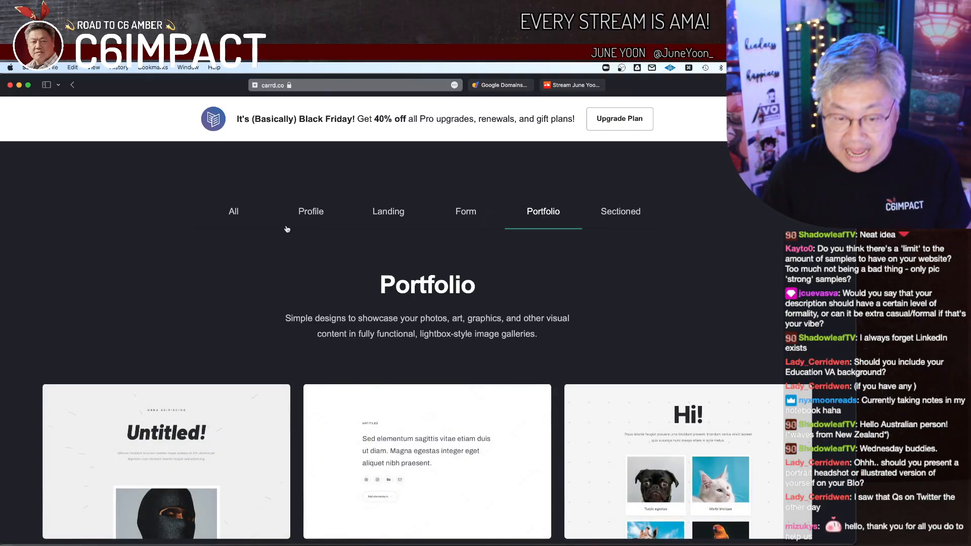
left_click(397, 210)
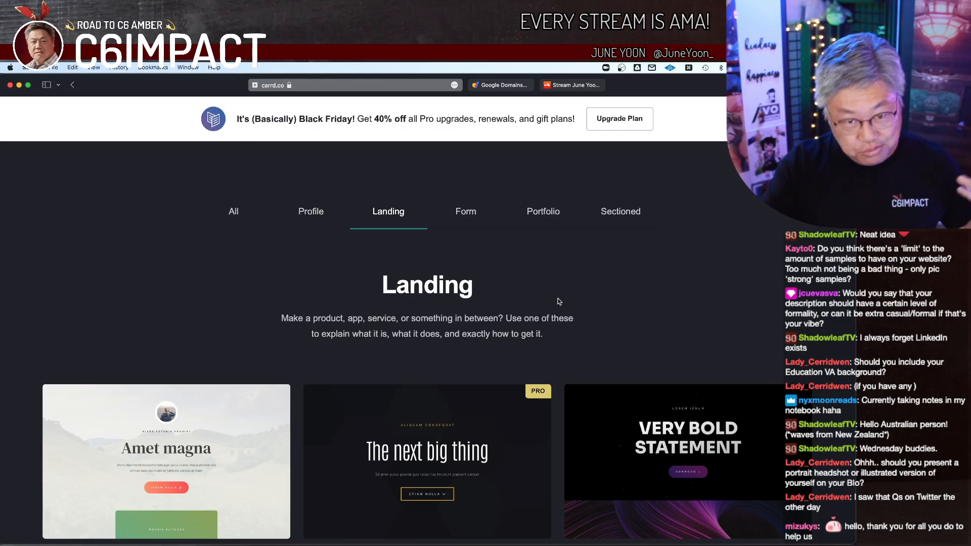
scroll(558, 301, "down", 3)
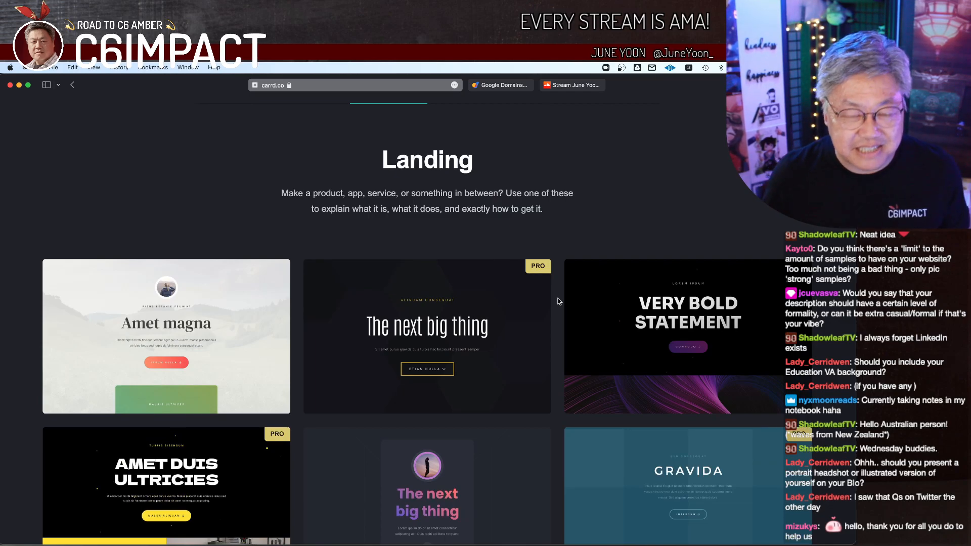
scroll(558, 301, "down", 4)
mouse_move(457, 332)
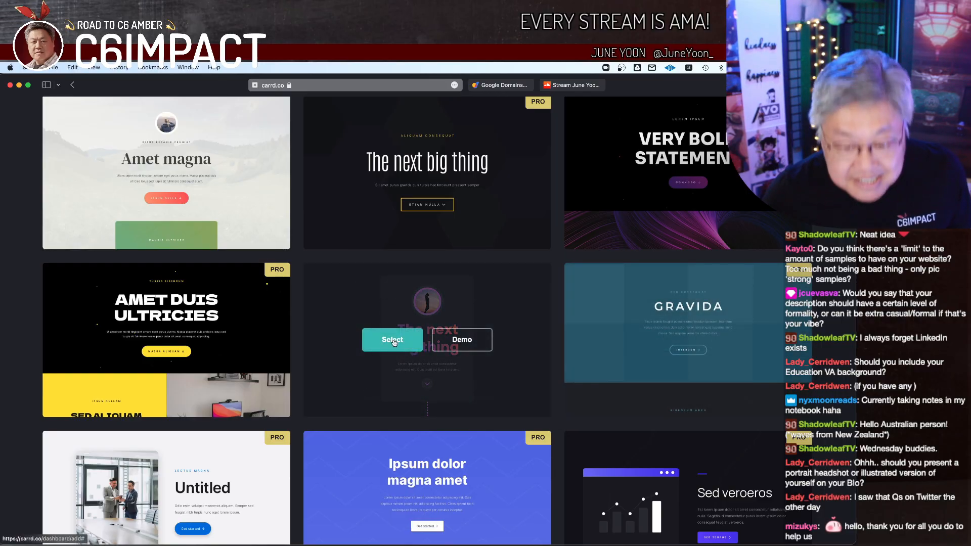
left_click(394, 342)
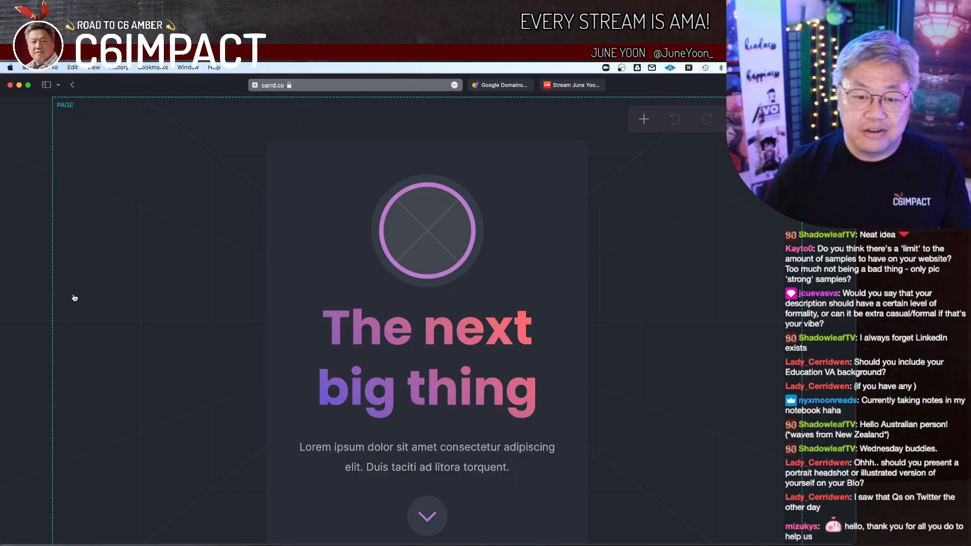
Step: Upload the plaid-shirt portrait photo into the circular image above the heading and crop it around the head and shoulders
left_click(419, 235)
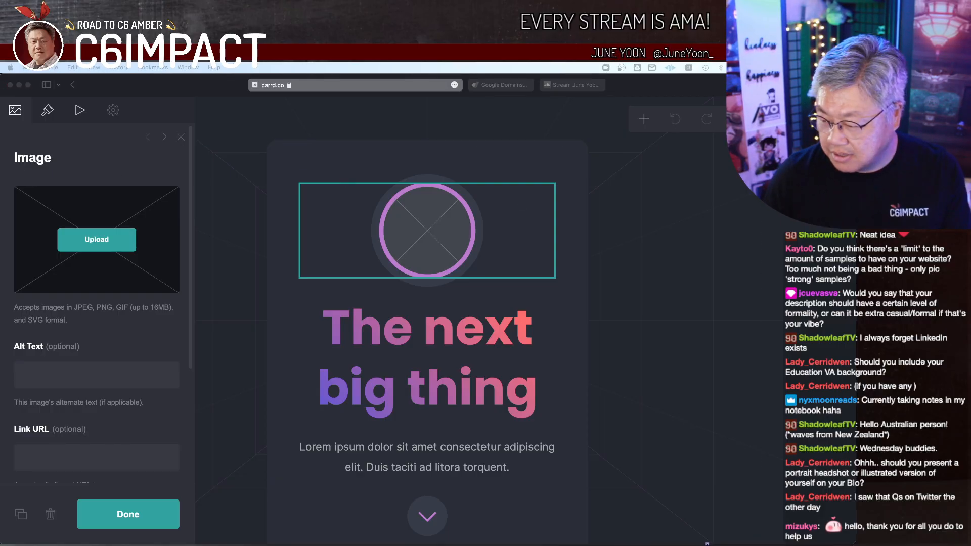
left_click_drag(369, 378, 114, 245)
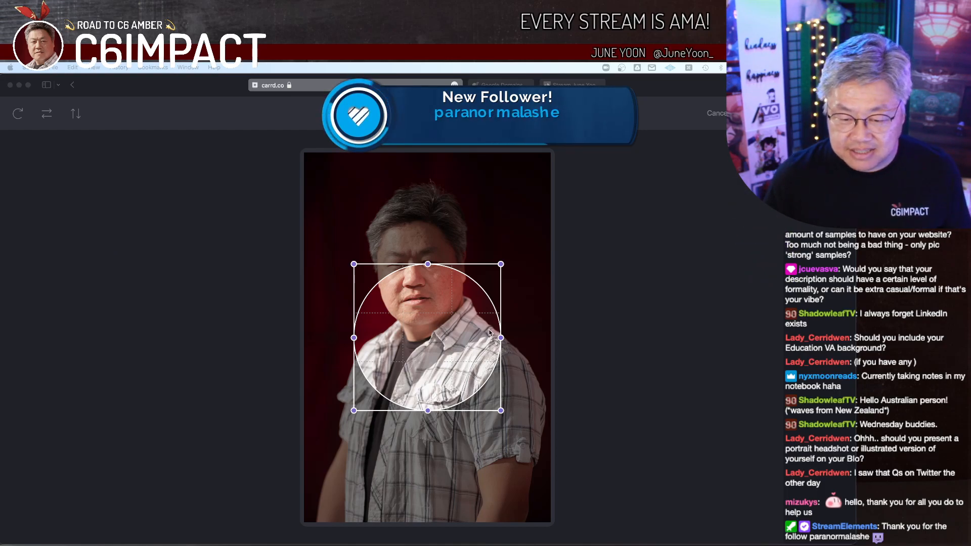
left_click_drag(460, 373, 410, 271)
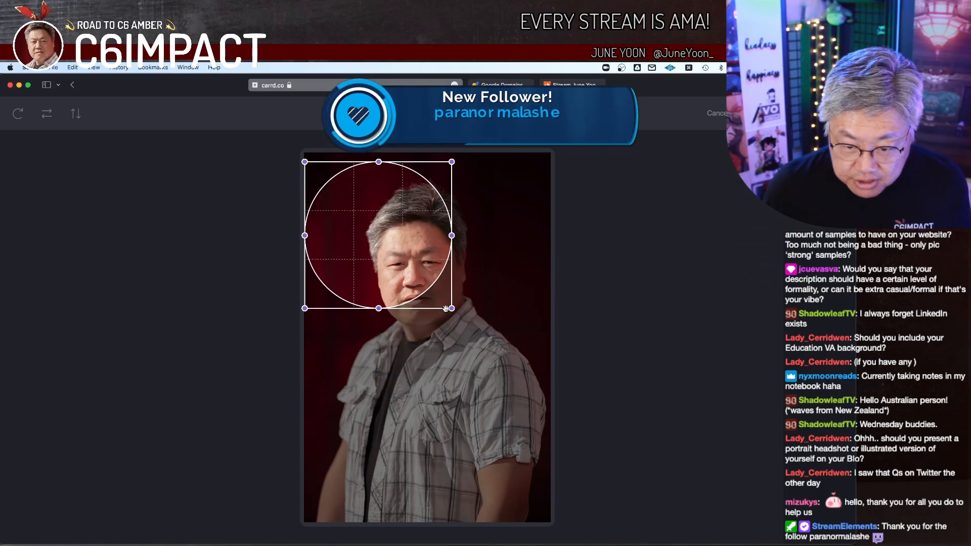
mouse_move(452, 308)
left_mouse_down()
mouse_move(496, 353)
mouse_move(455, 323)
left_mouse_up()
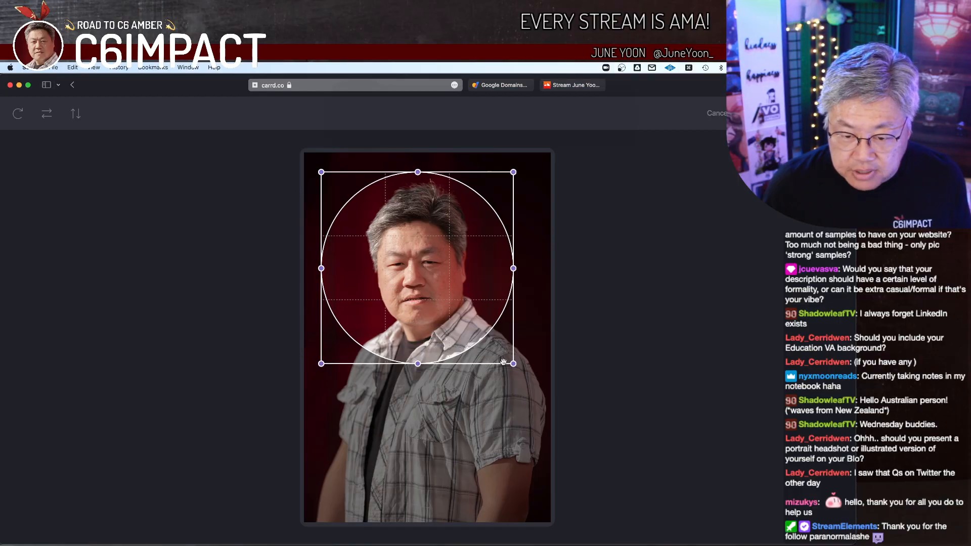
mouse_move(514, 364)
left_mouse_down()
mouse_move(490, 340)
mouse_move(457, 338)
mouse_move(515, 366)
left_mouse_up()
left_click_drag(476, 338, 468, 340)
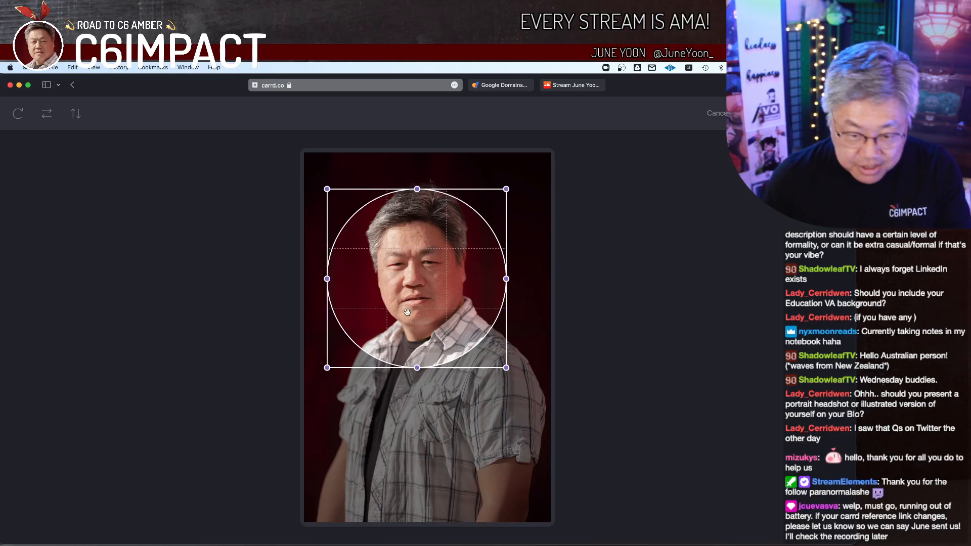
left_click_drag(414, 303, 411, 304)
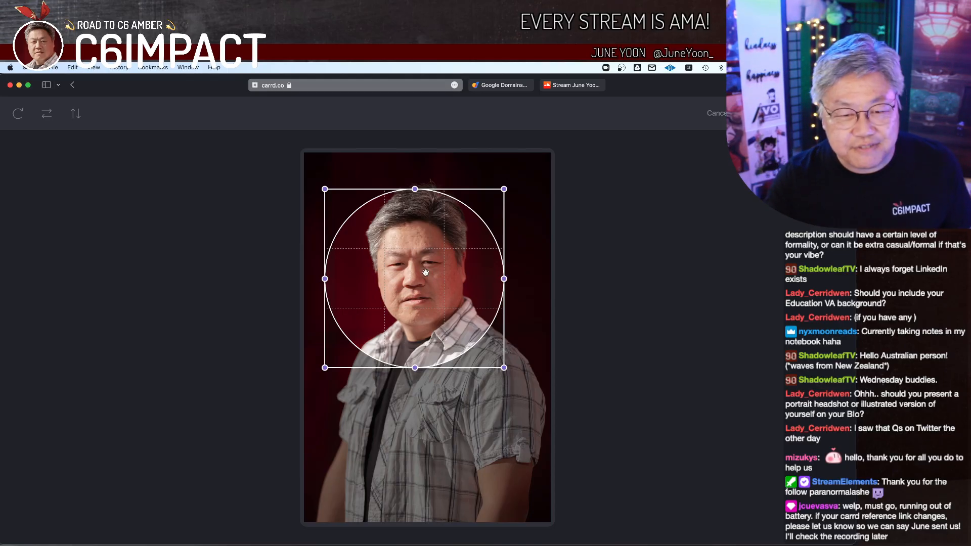
left_click_drag(426, 273, 435, 427)
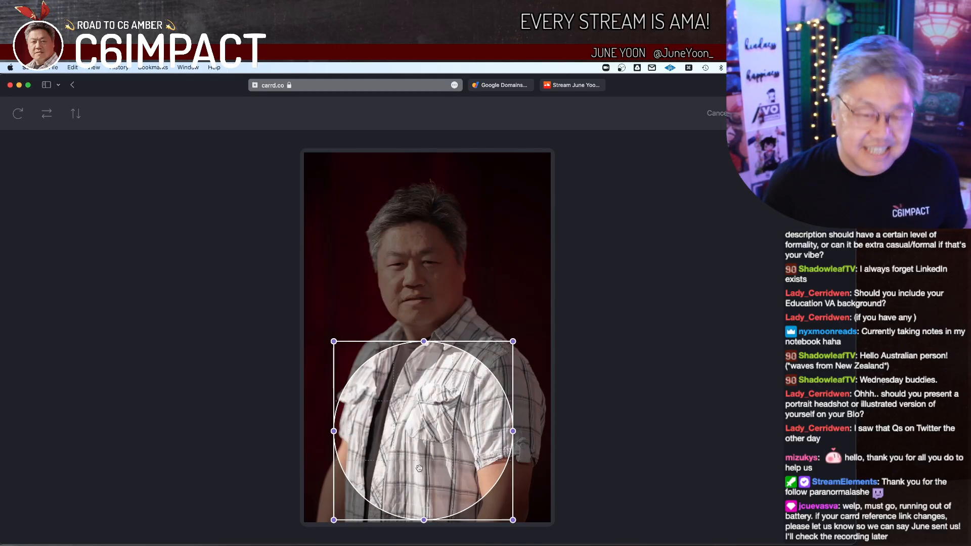
left_click_drag(400, 474, 393, 324)
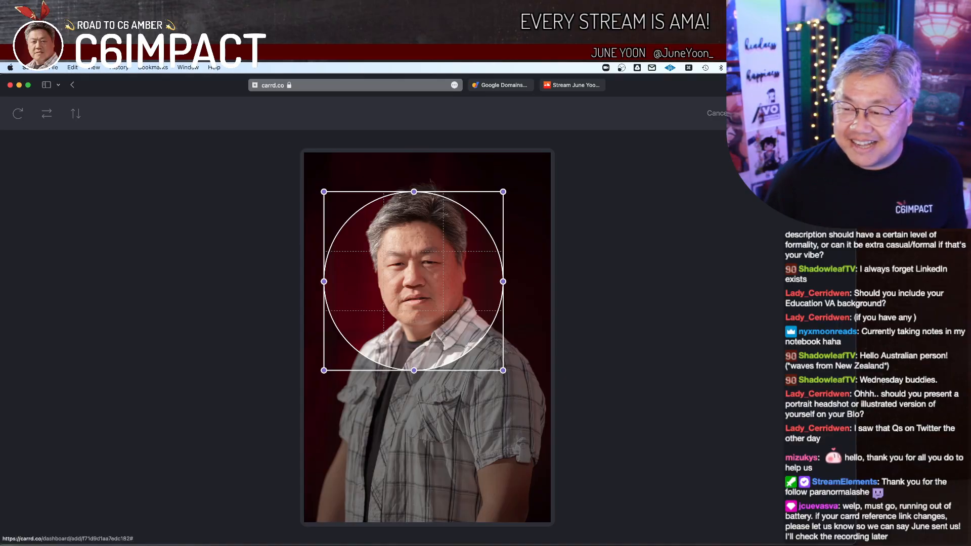
left_click(796, 113)
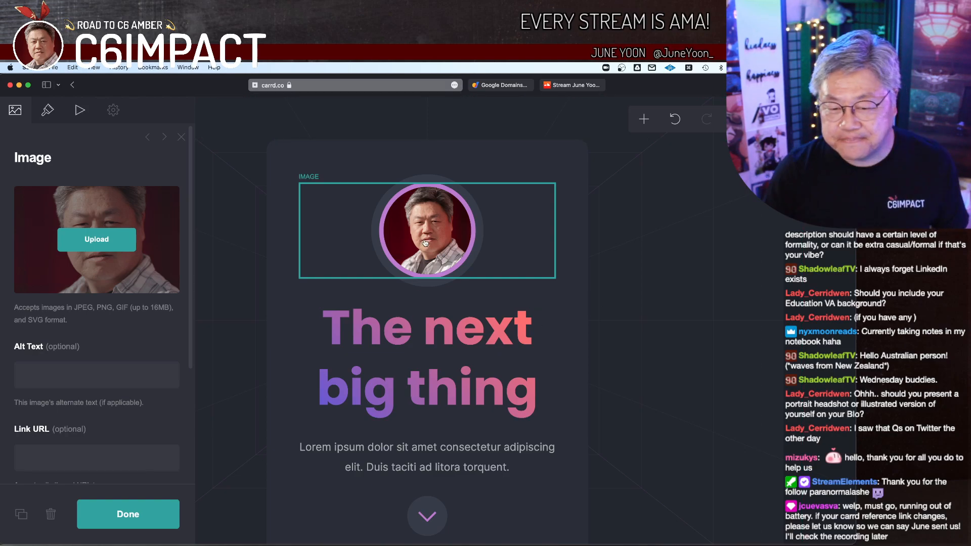
Step: Examine the image's alt text, link and loading options, and the styles available in its appearance settings
scroll(126, 333, "down", 5)
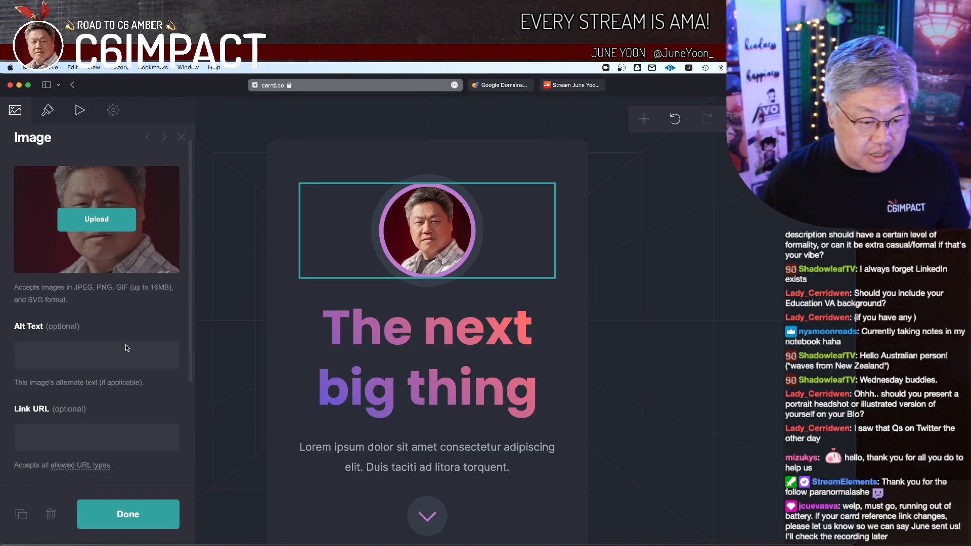
left_click(121, 300)
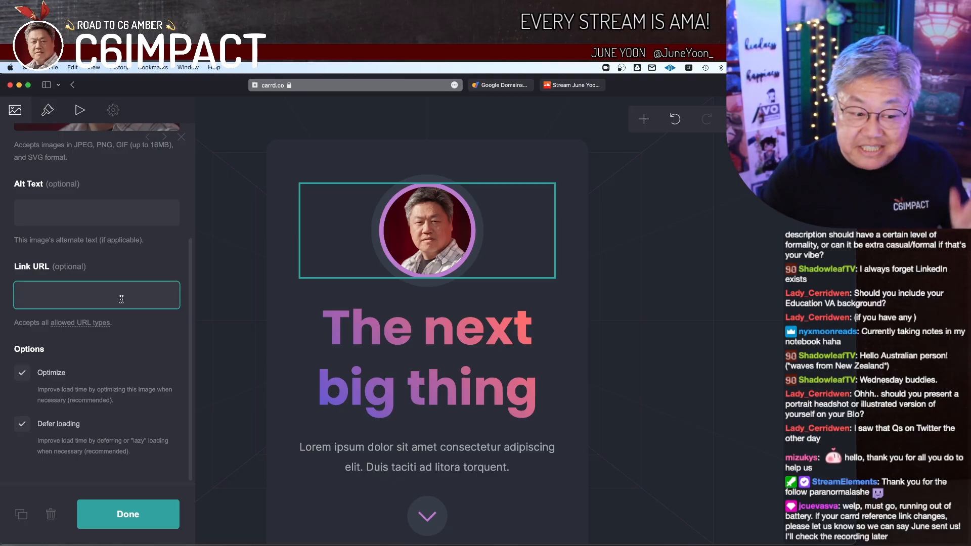
double_click(187, 347)
scroll(168, 363, "up", 4)
left_click(417, 235)
left_click(418, 235)
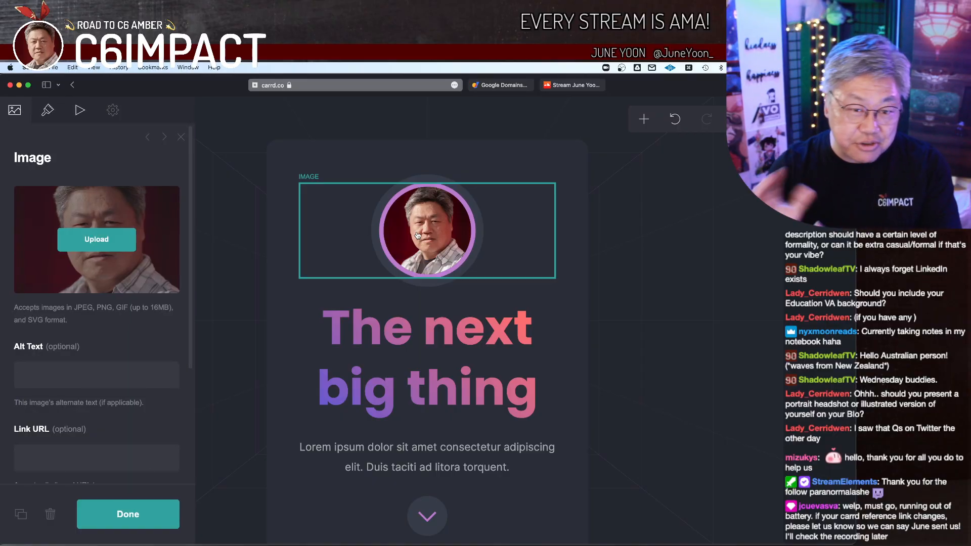
left_click(48, 112)
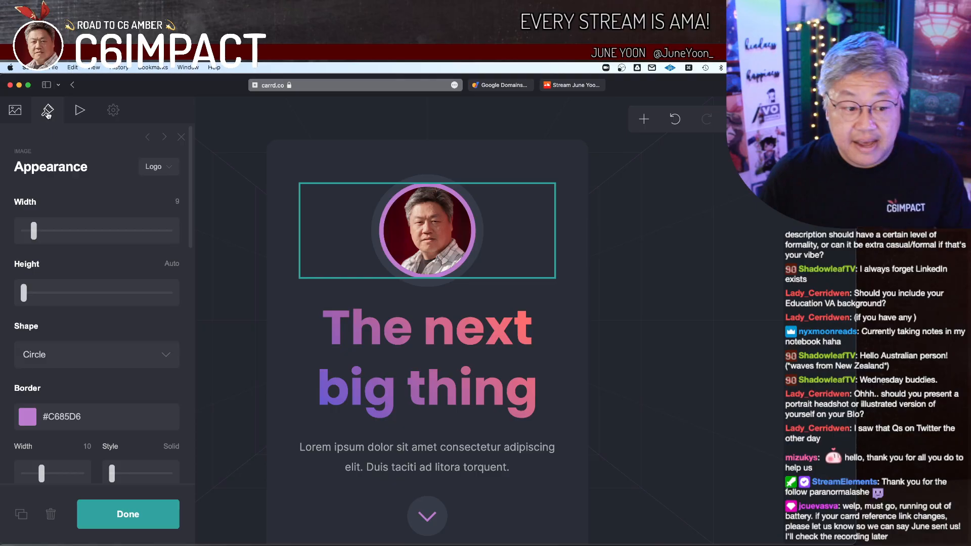
left_click(172, 167)
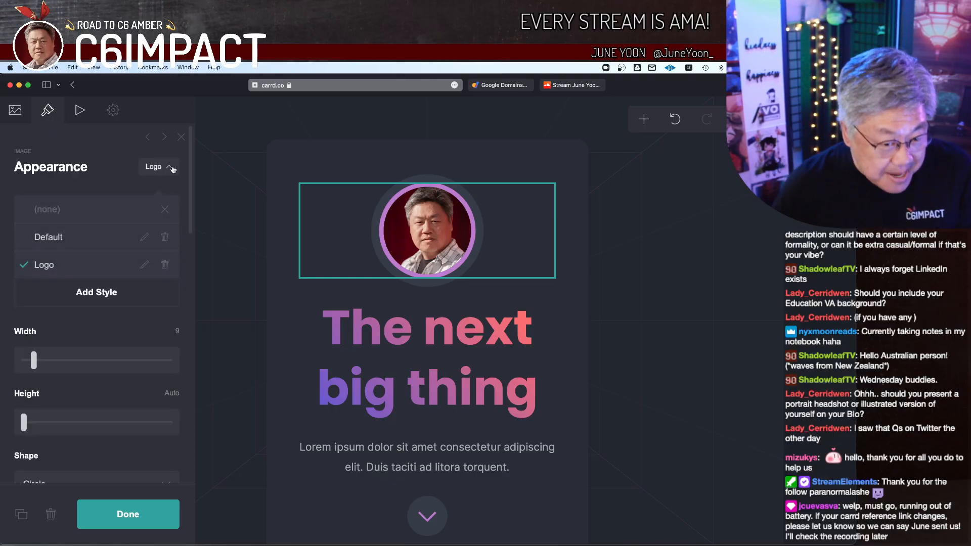
left_click(172, 169)
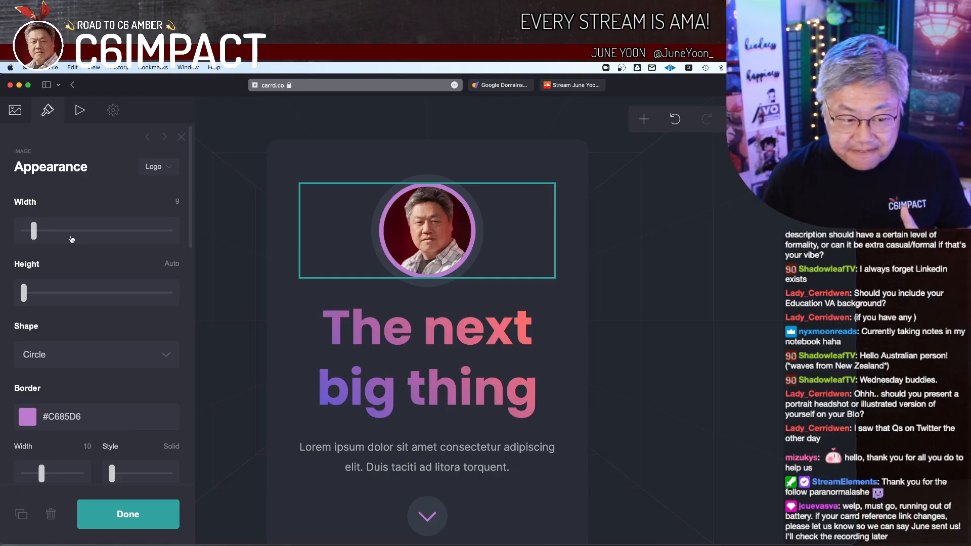
Step: Try enlarging the image to a width of 39, undo it, and test the height setting while leaving it at Auto
left_click_drag(33, 232, 71, 237)
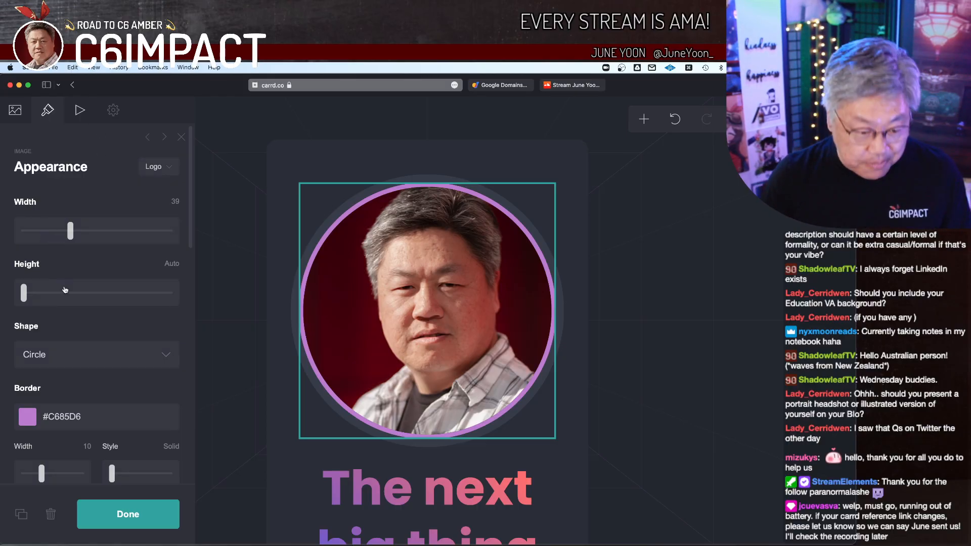
left_click(675, 120)
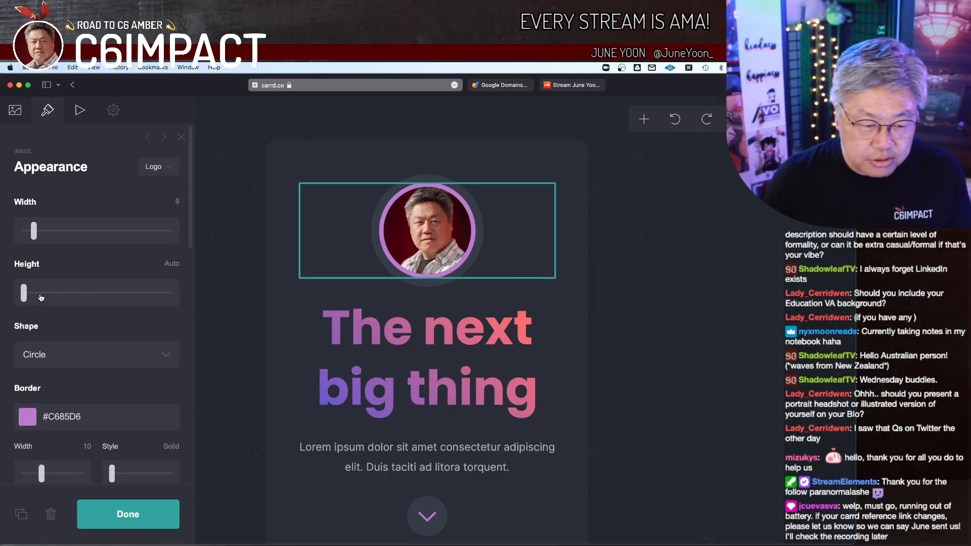
mouse_move(24, 297)
left_mouse_down()
mouse_move(94, 299)
mouse_move(22, 298)
left_mouse_up()
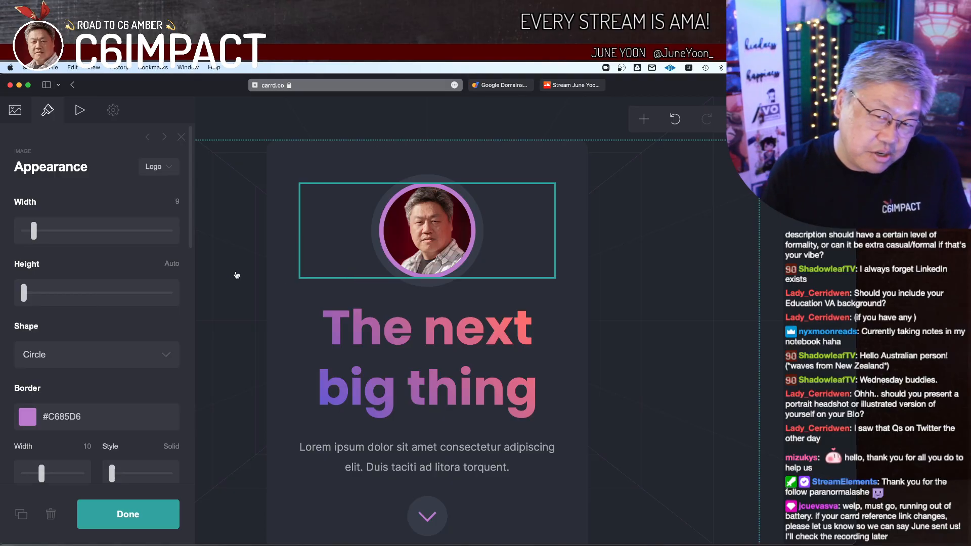
Step: Try Rectangle as the image's shape and switch it back to Circle
scroll(133, 327, "down", 3)
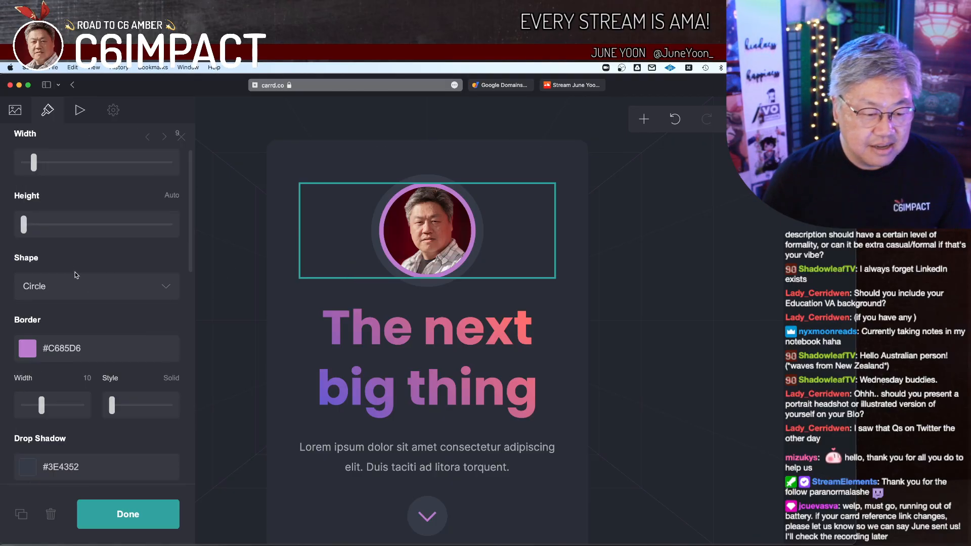
left_click(154, 288)
left_click(151, 268)
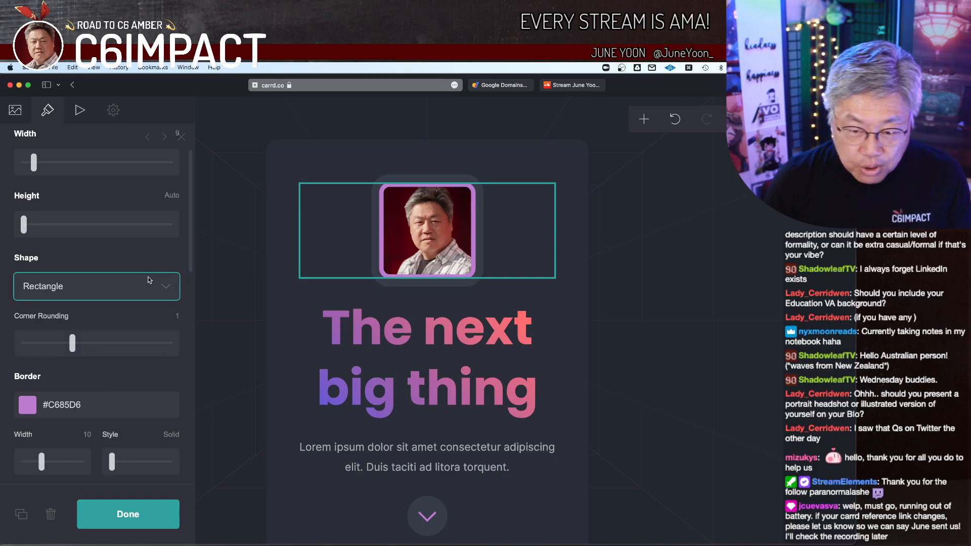
left_click(153, 295)
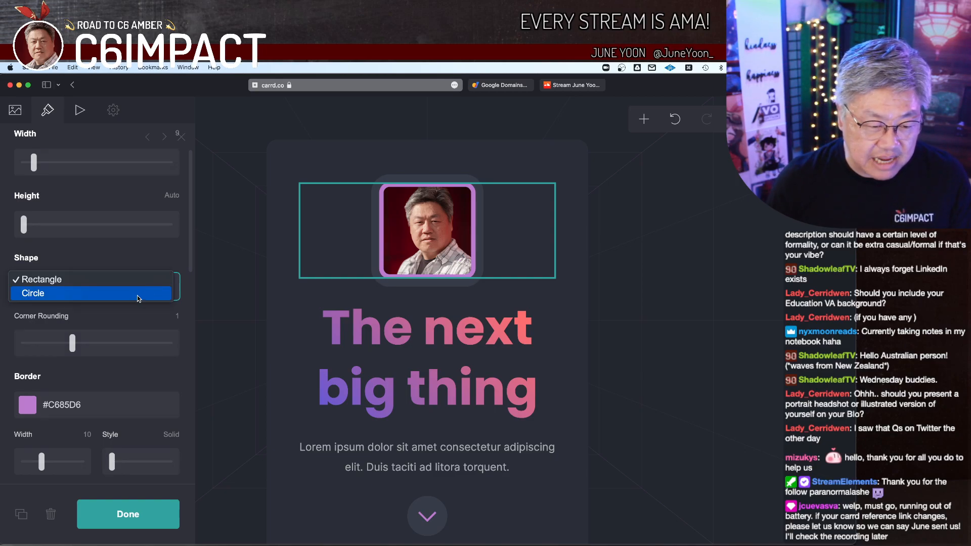
left_click(137, 295)
Step: Set the circular image's border colour to #700000
scroll(107, 326, "down", 2)
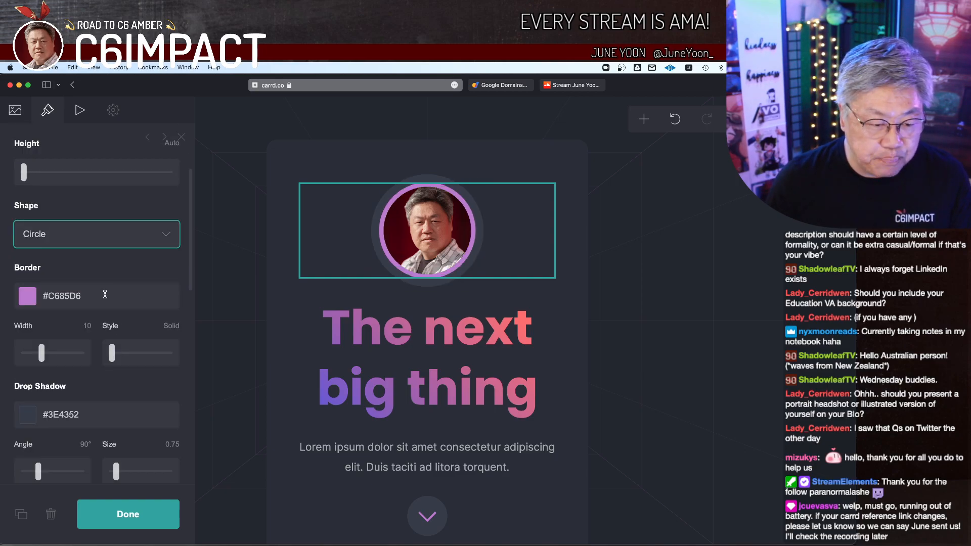
left_click(105, 296)
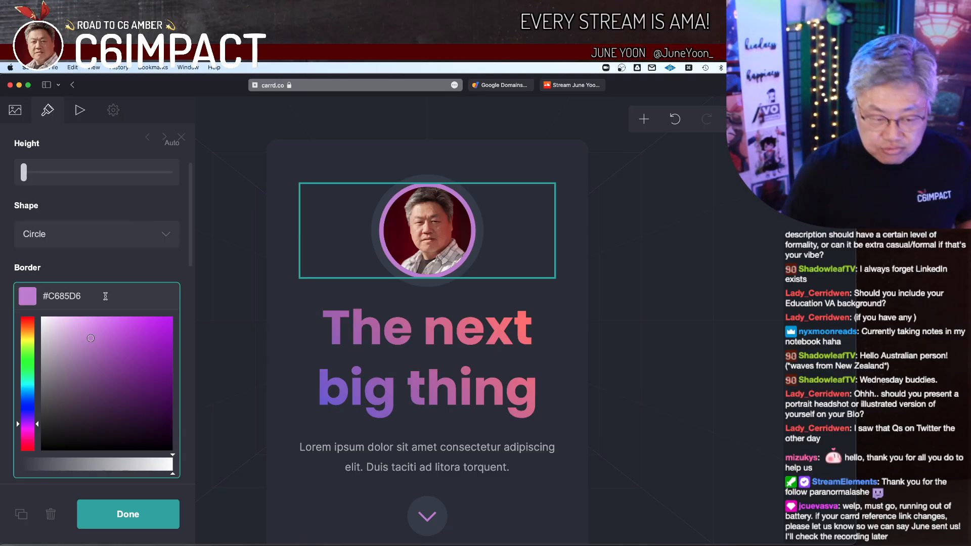
mouse_move(124, 388)
left_mouse_down()
mouse_move(110, 390)
mouse_move(120, 367)
mouse_move(76, 388)
mouse_move(81, 362)
left_mouse_up()
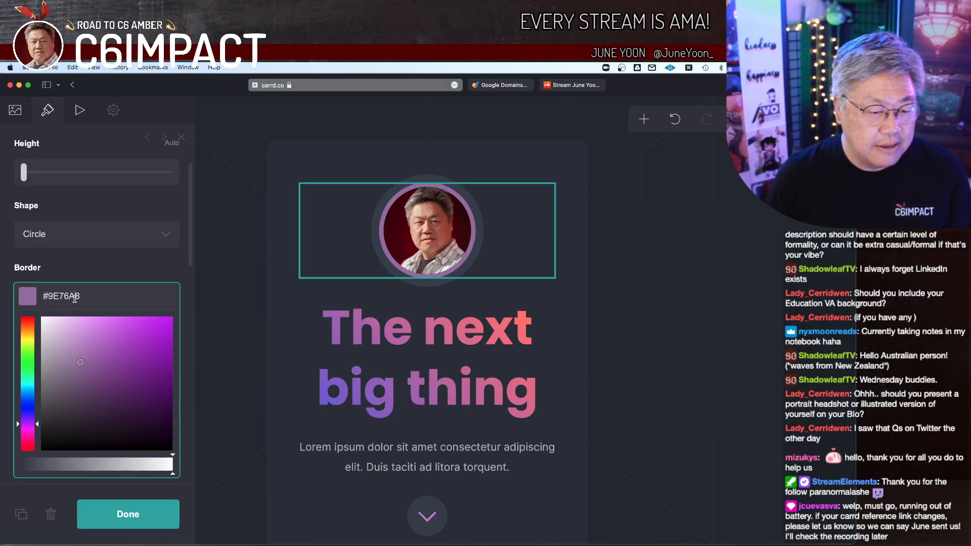
double_click(80, 297)
type("700000")
key("Return")
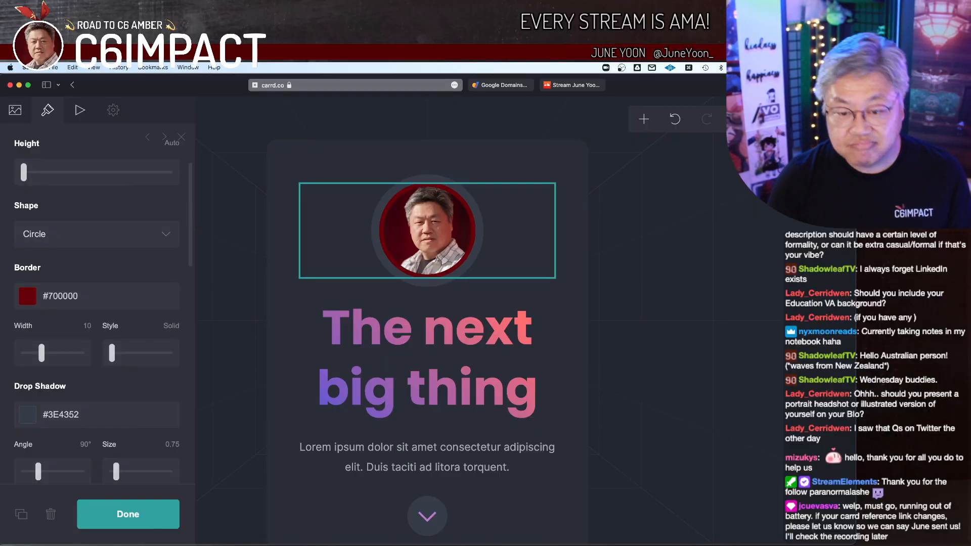
Step: Try #500000 as the image's border colour and restore #700000
left_click(84, 295)
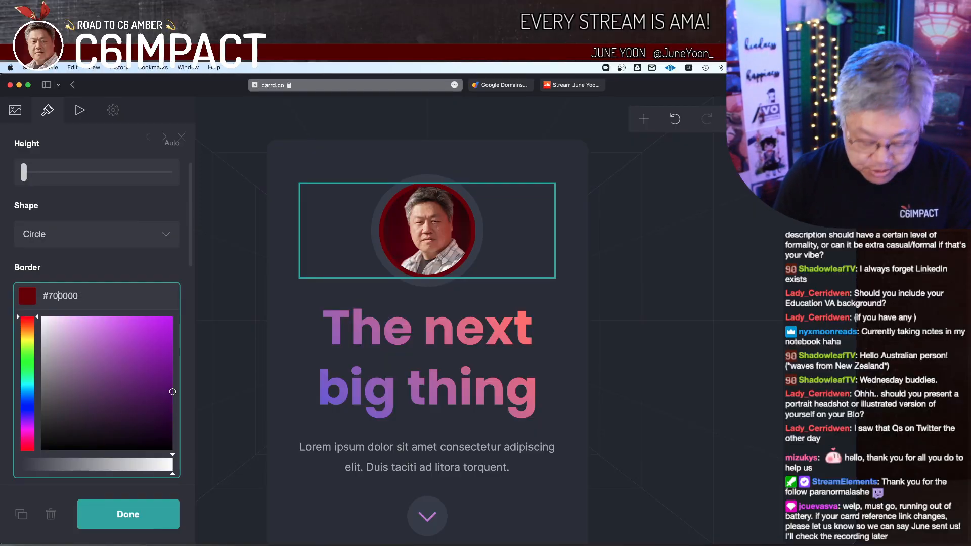
key("BackSpace")
type("5")
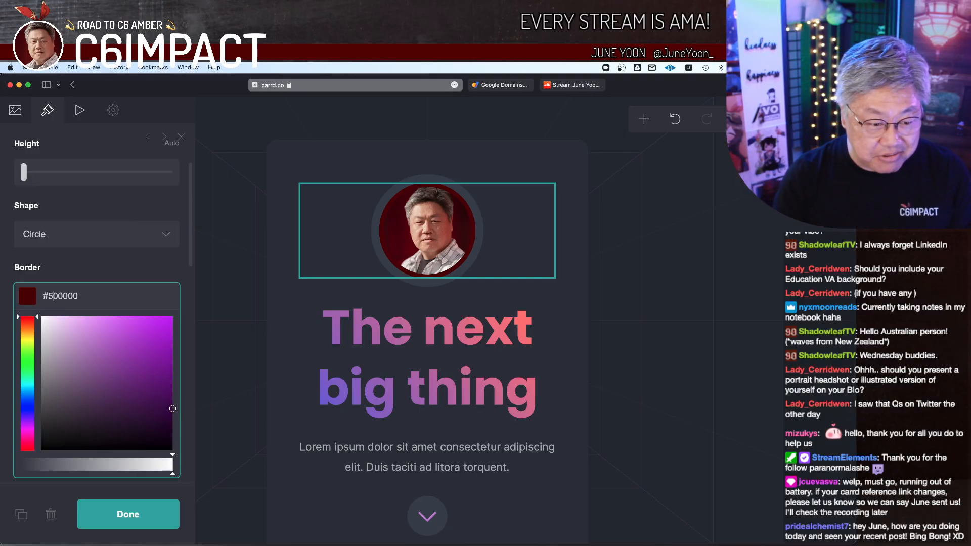
key("BackSpace")
type("7")
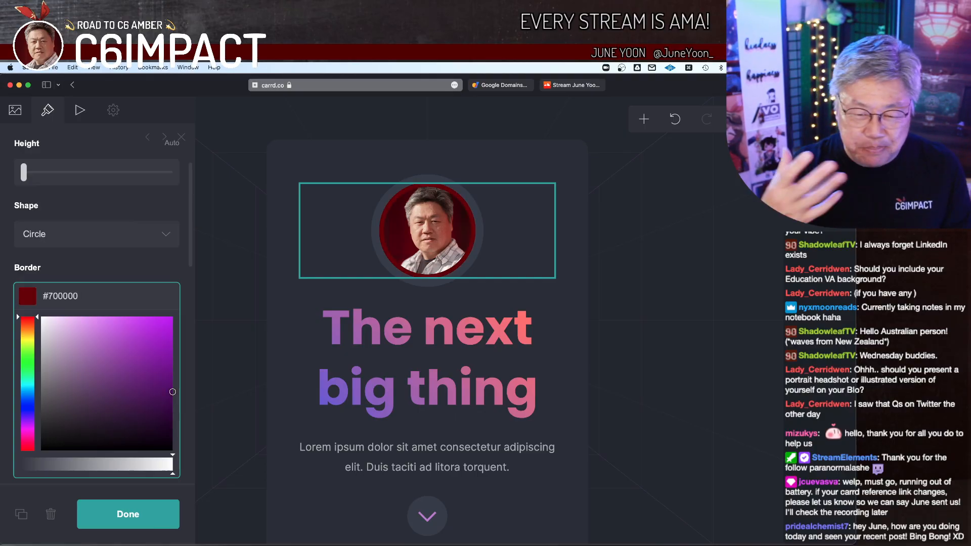
Step: Try a border width of 1 on the circular image and restore it to 10, leaving the border style at Solid
left_click(127, 278)
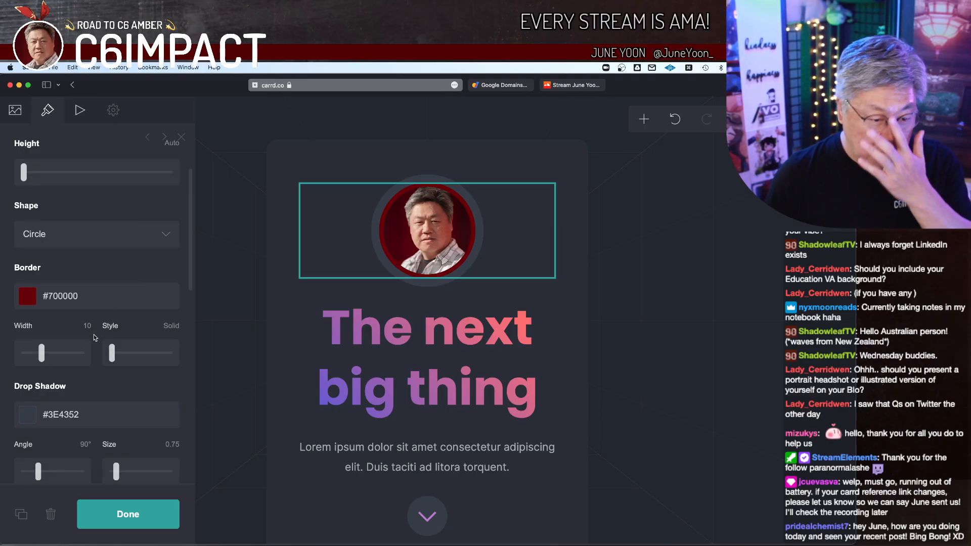
left_click_drag(42, 352, 4, 365)
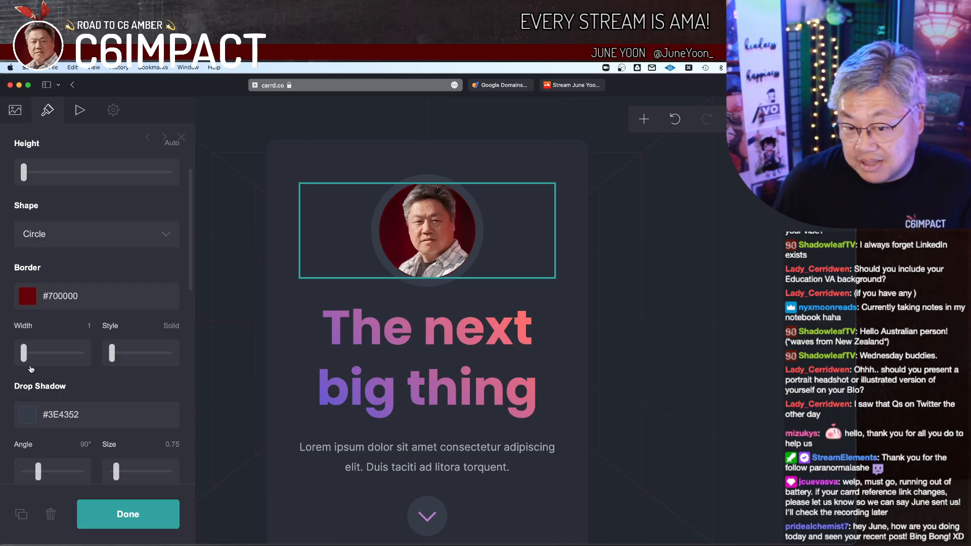
left_click_drag(24, 356, 43, 357)
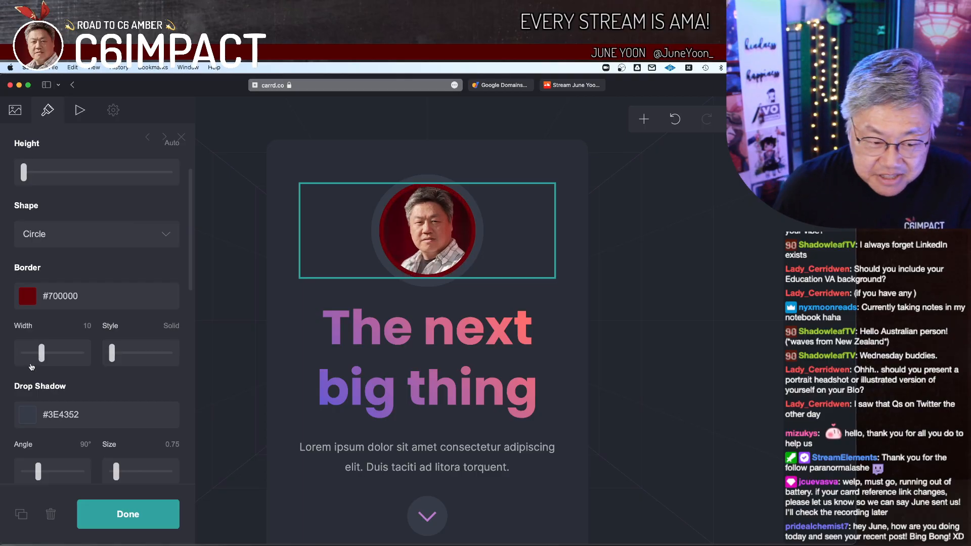
mouse_move(114, 357)
left_mouse_down()
mouse_move(169, 352)
mouse_move(103, 356)
left_mouse_up()
Step: Try #AAAAAA, #500000 and #FFFFFF as the image's drop shadow colour
scroll(146, 374, "down", 1)
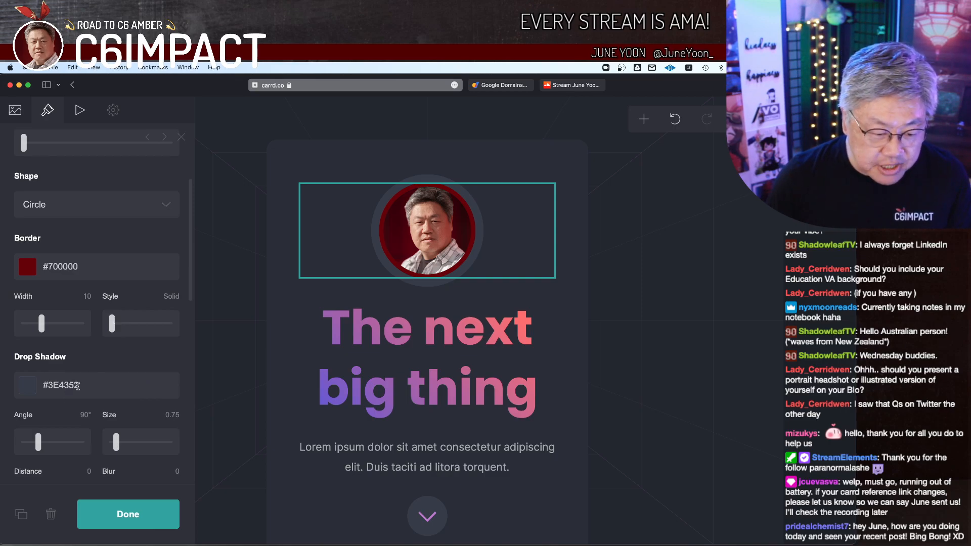
left_click(79, 385)
double_click(79, 386)
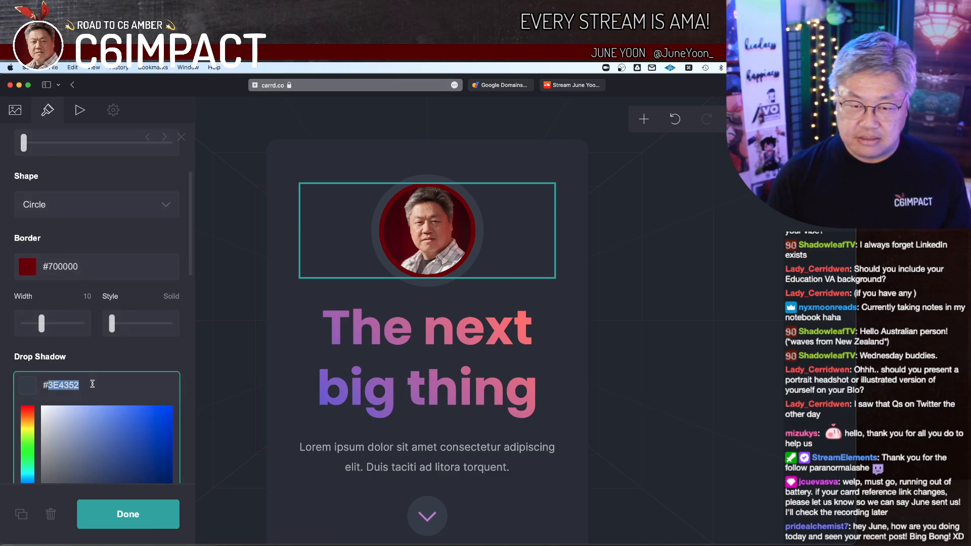
type("AAAAAA")
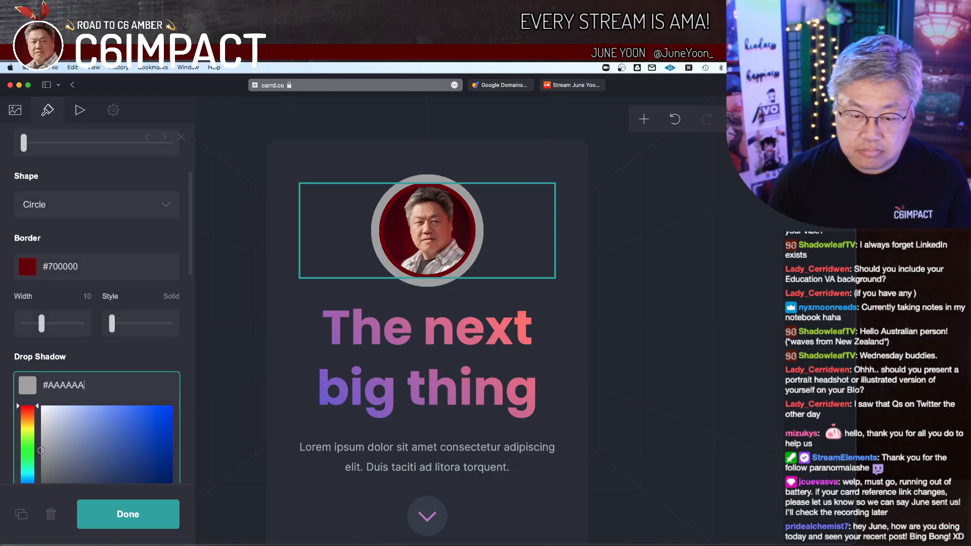
double_click(70, 387)
type("50000")
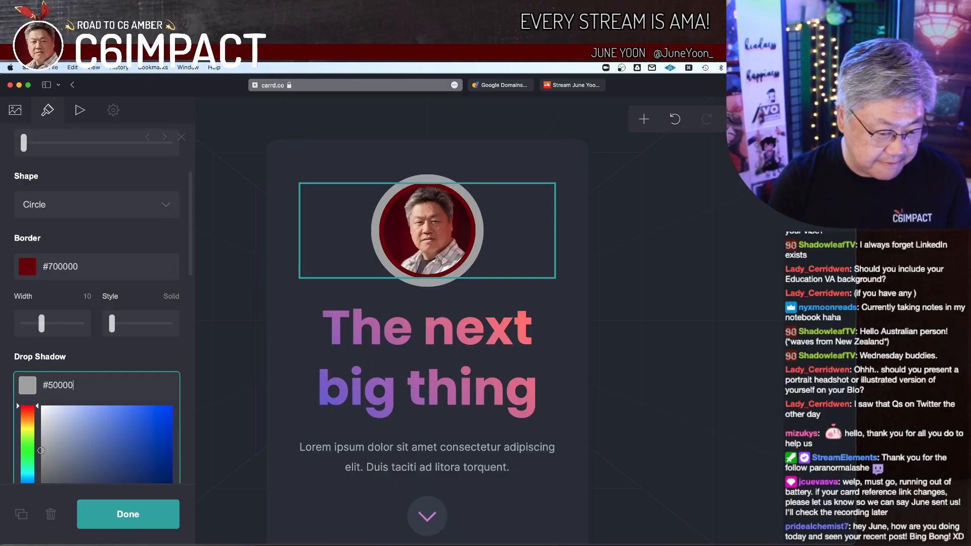
type("0")
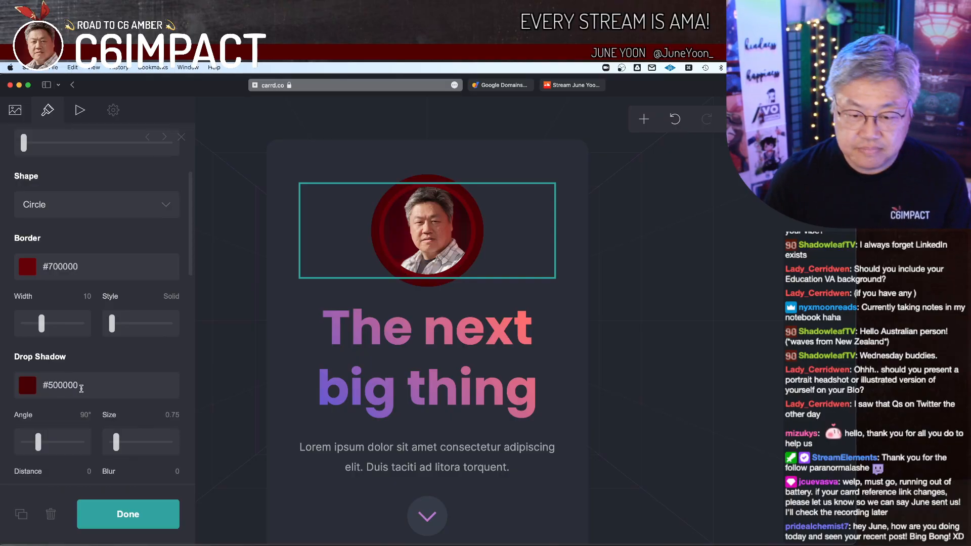
double_click(85, 382)
type("FFFFFFF")
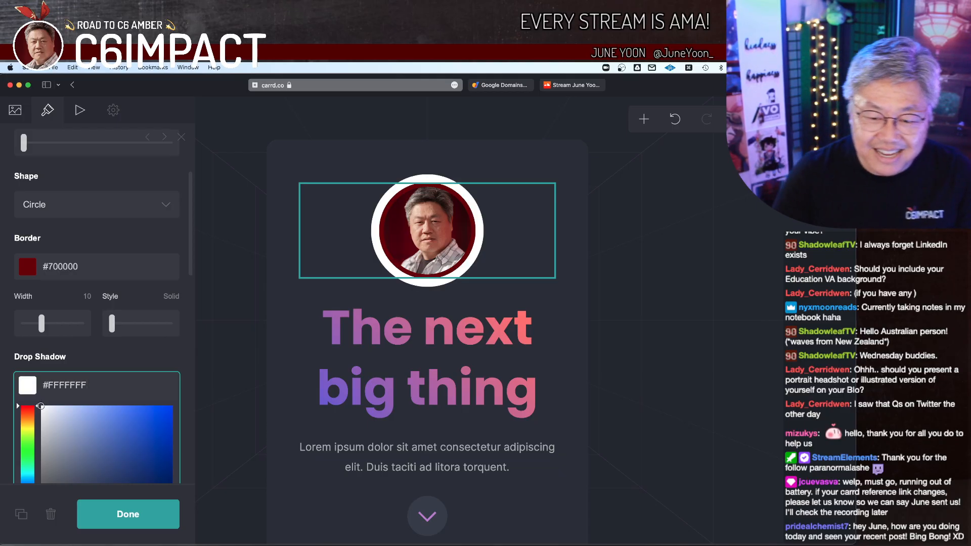
Step: Set the image's drop shadow colour to #000000
double_click(63, 385)
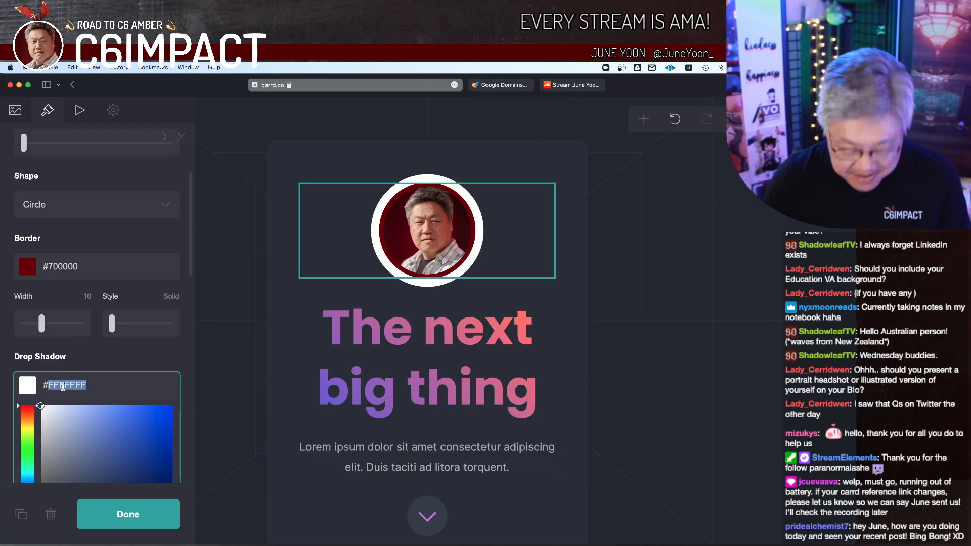
type("00")
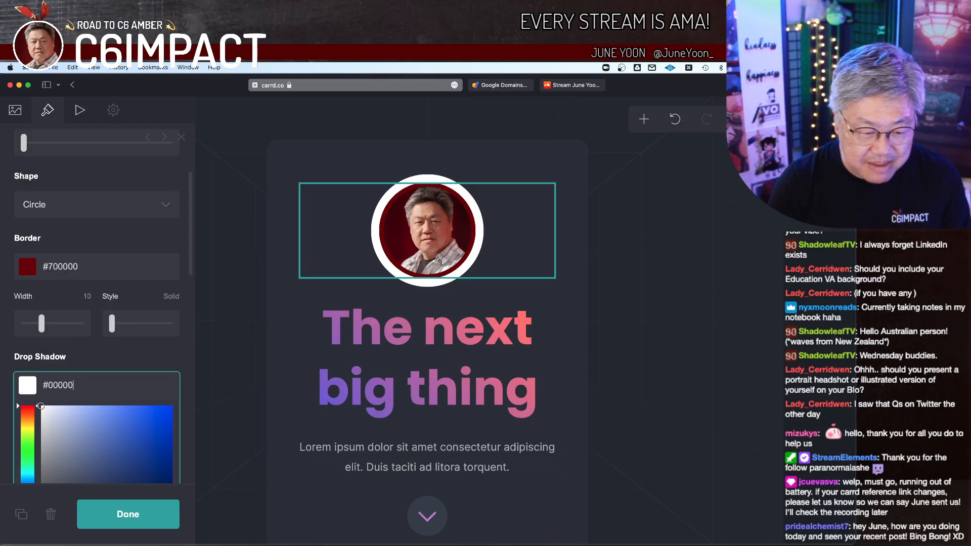
type("90")
left_click(142, 357)
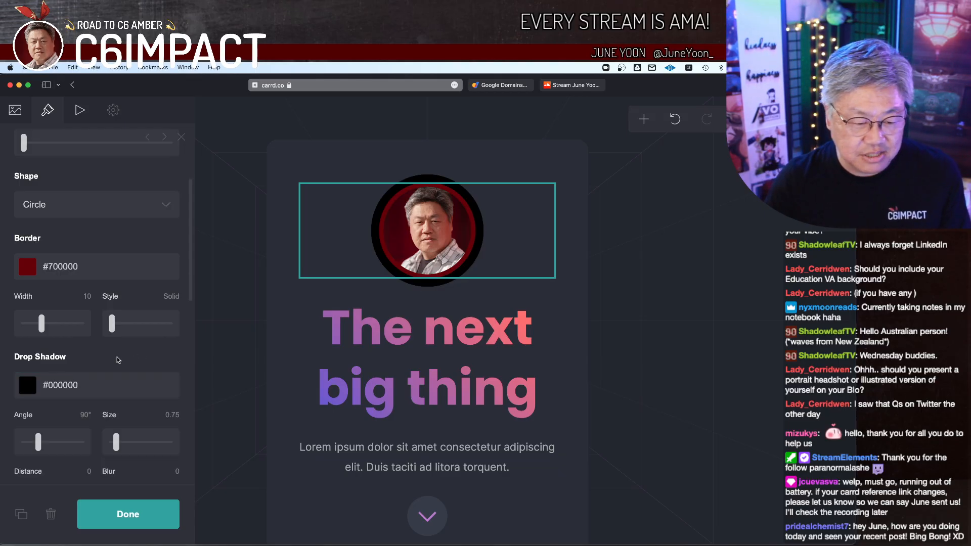
Step: Try a drop shadow size of 5.25 and a distance of 9.25 at an angle of 0° on the image
scroll(124, 352, "down", 3)
mouse_move(39, 371)
left_mouse_down()
mouse_move(76, 368)
mouse_move(36, 368)
left_mouse_up()
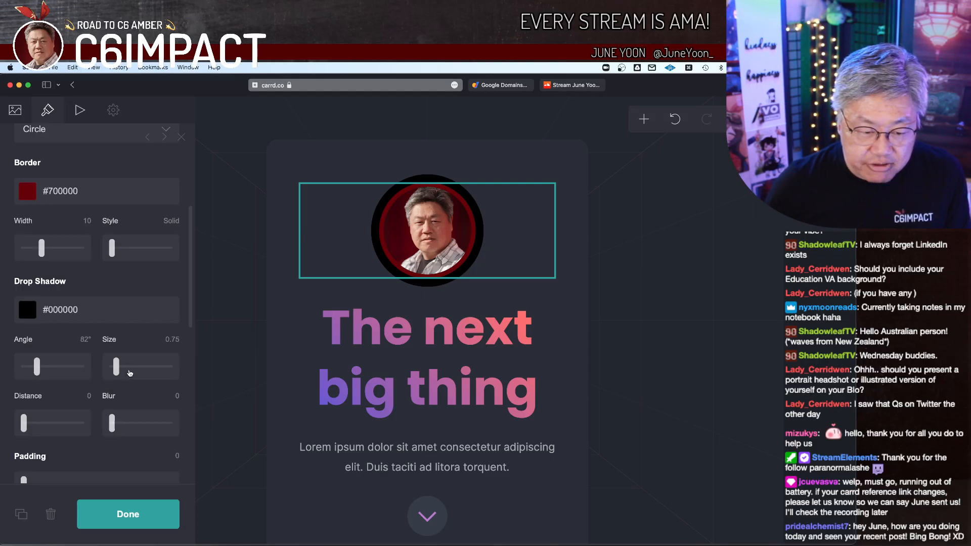
left_click_drag(116, 371, 142, 368)
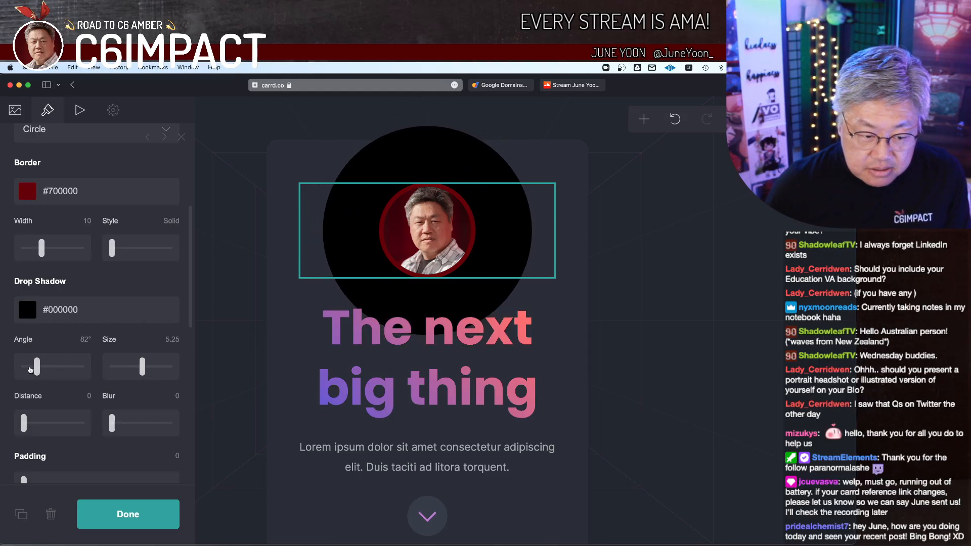
mouse_move(38, 371)
left_mouse_down()
mouse_move(23, 368)
mouse_move(49, 368)
left_mouse_up()
left_click_drag(25, 423, 77, 424)
left_click_drag(51, 375, 15, 367)
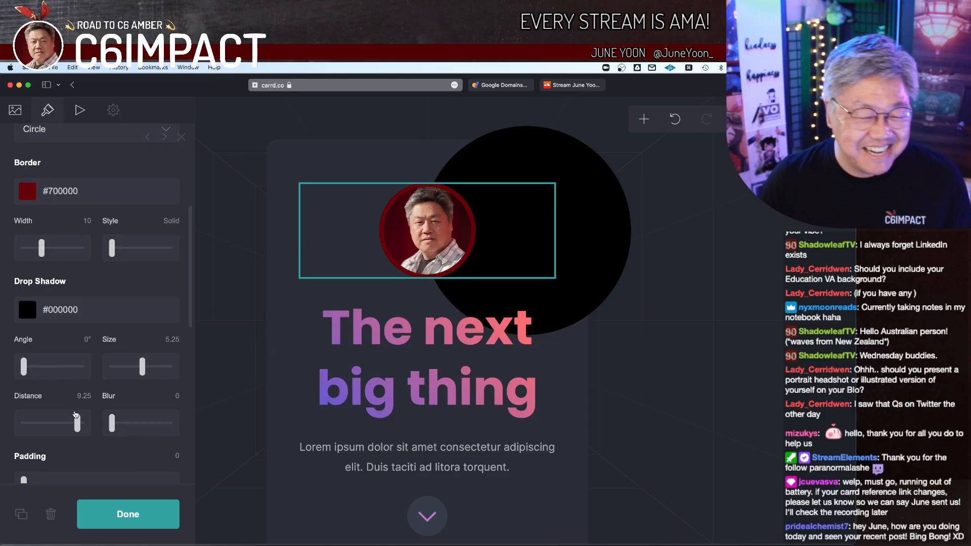
Step: Reduce the image's drop shadow to size 0 and distance 0.5, and turn its angle to 179°
left_click_drag(77, 423, 57, 422)
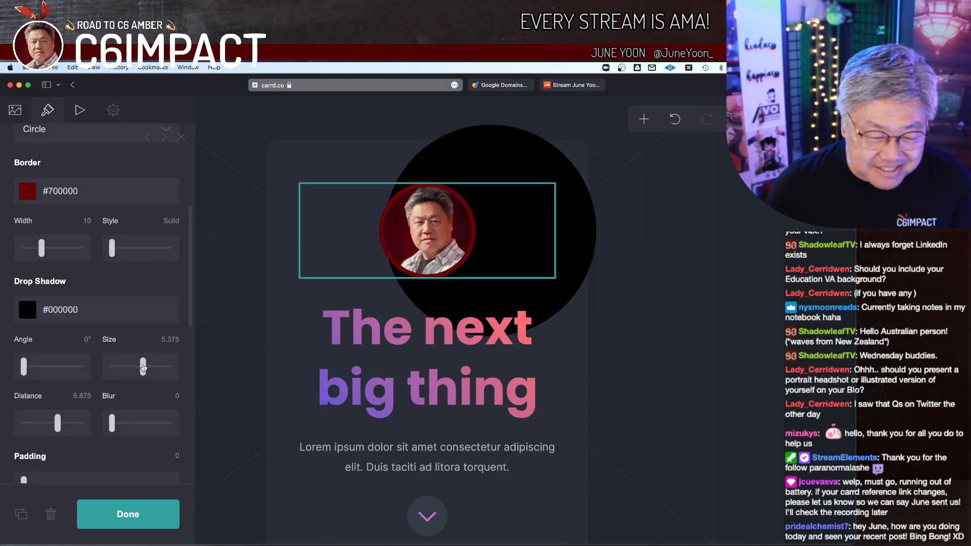
left_click_drag(142, 366, 92, 372)
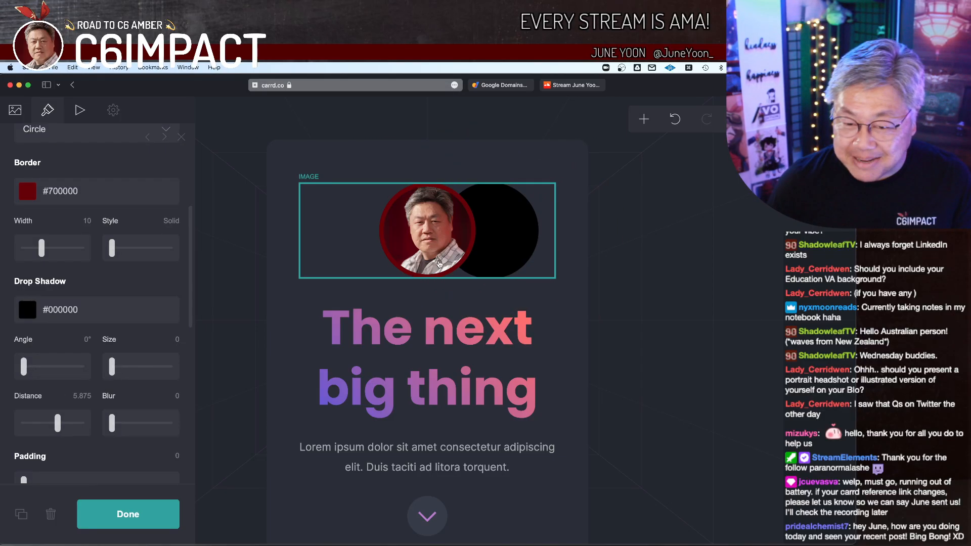
left_click_drag(57, 423, 27, 427)
left_click_drag(24, 369, 56, 382)
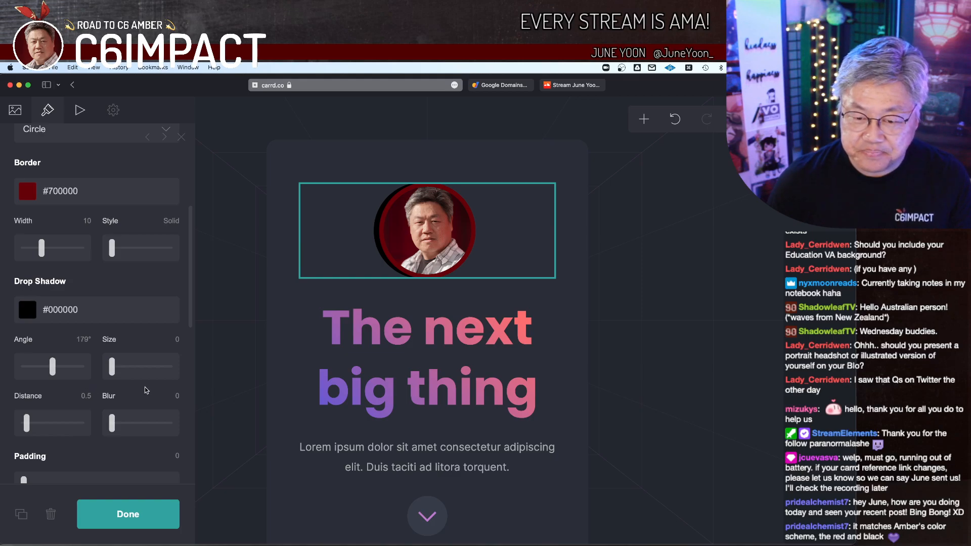
Step: Remove the image's drop shadow by clearing its colour
left_click(90, 310)
key("BackSpace")
key("BackSpace")
key("BackSpace")
key("BackSpace")
key("BackSpace")
key("BackSpace")
key("BackSpace")
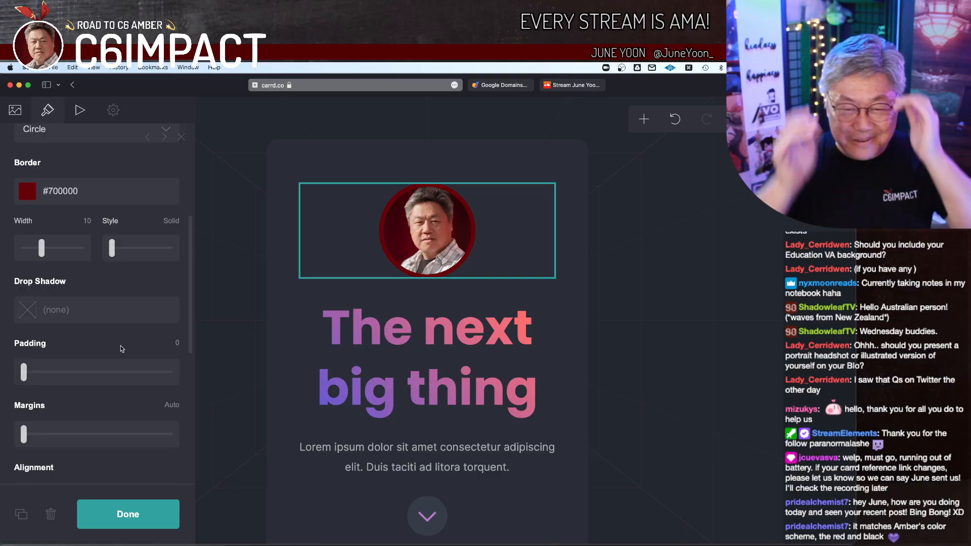
scroll(91, 349, "up", 5)
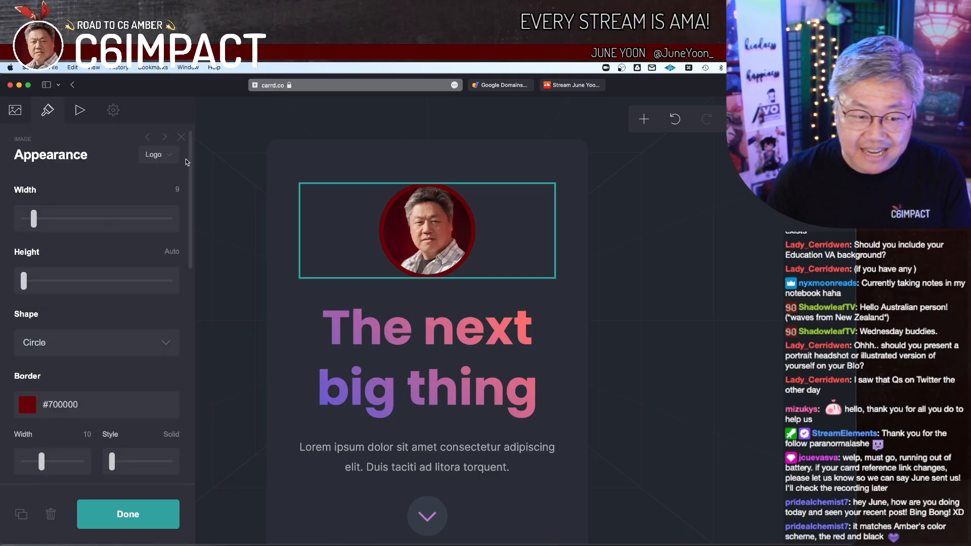
left_click(168, 155)
left_click(169, 157)
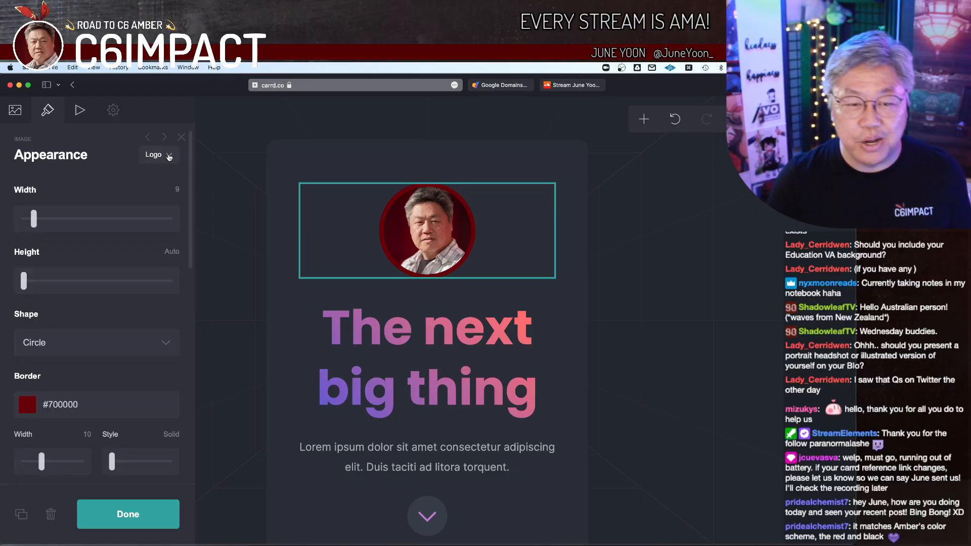
scroll(430, 306, "down", 2)
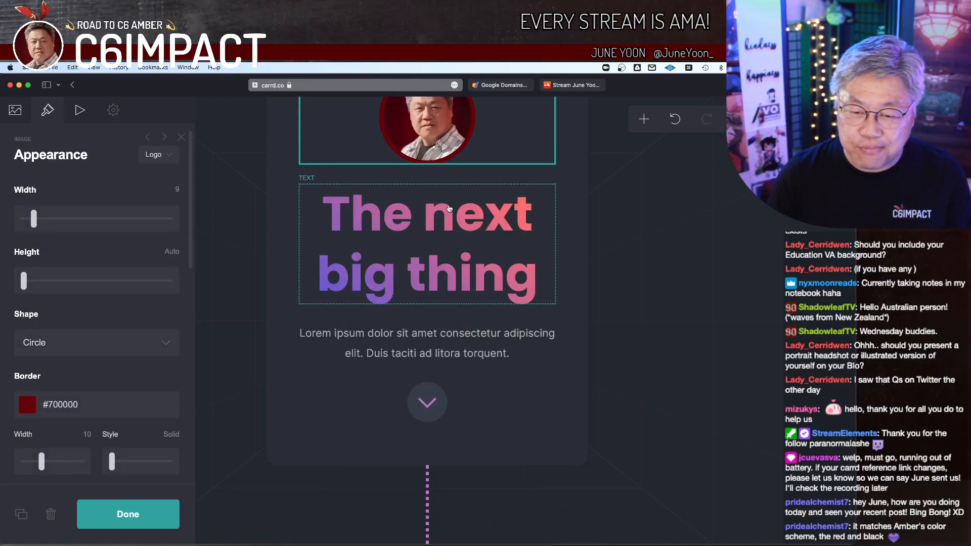
scroll(450, 210, "up", 2)
left_click(575, 259)
left_click(512, 256)
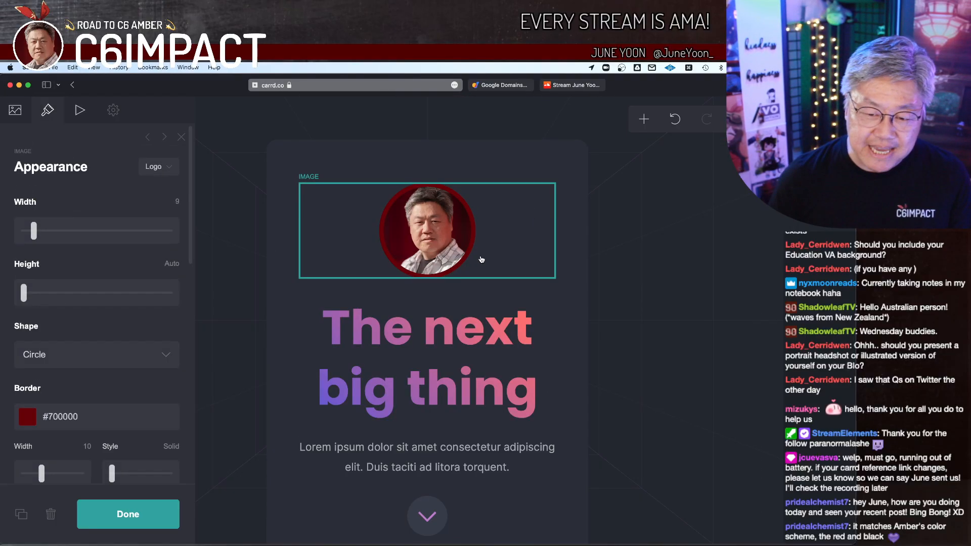
left_click(644, 120)
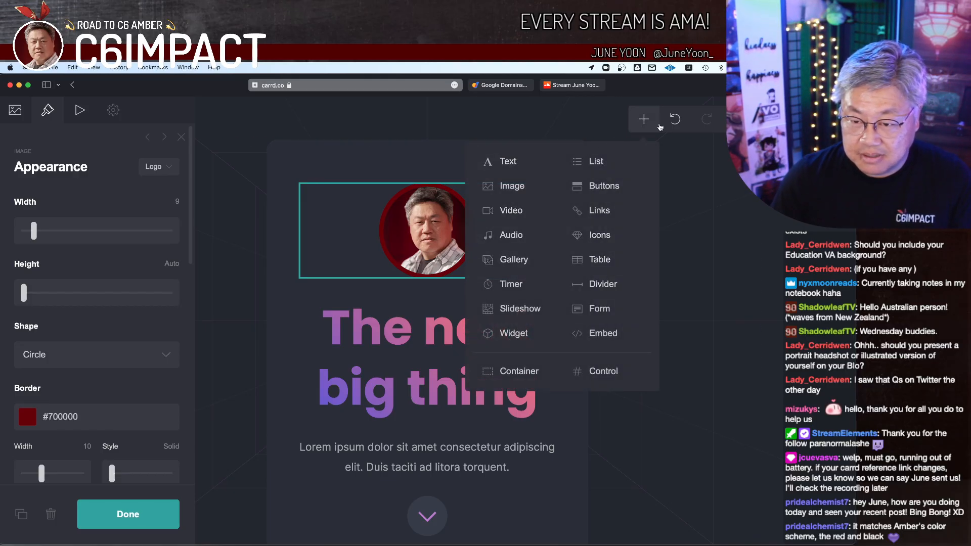
left_click(652, 127)
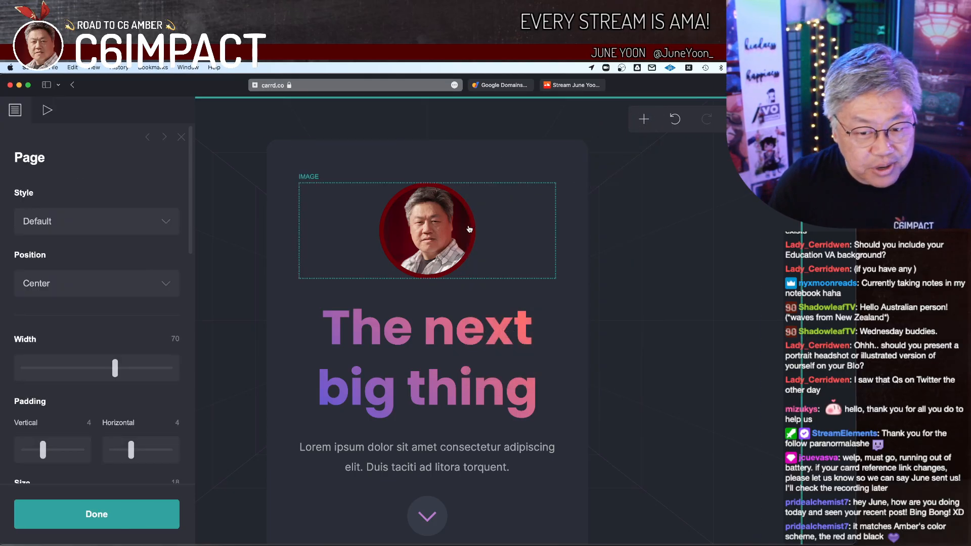
left_click(489, 239)
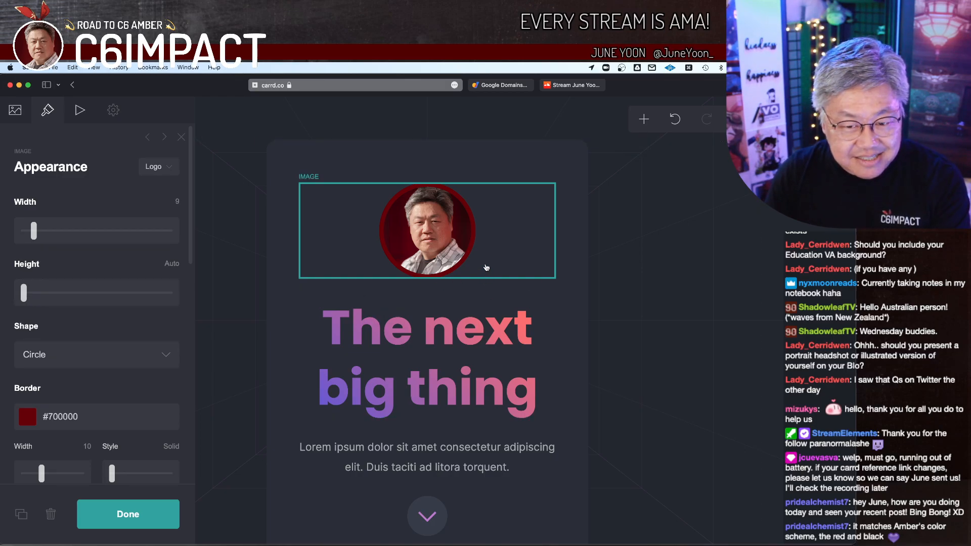
key("Escape")
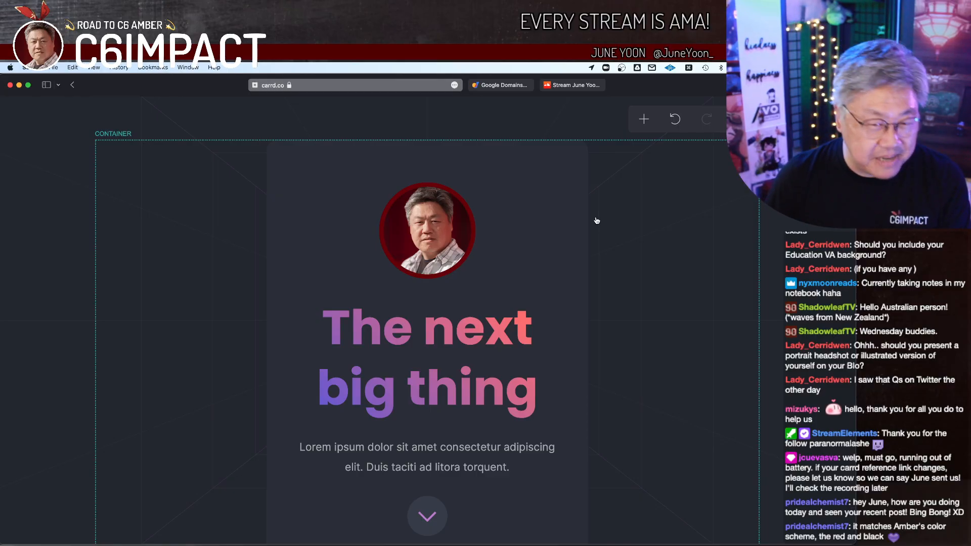
Step: Add a new image element directly below the circular portrait
left_click(511, 230)
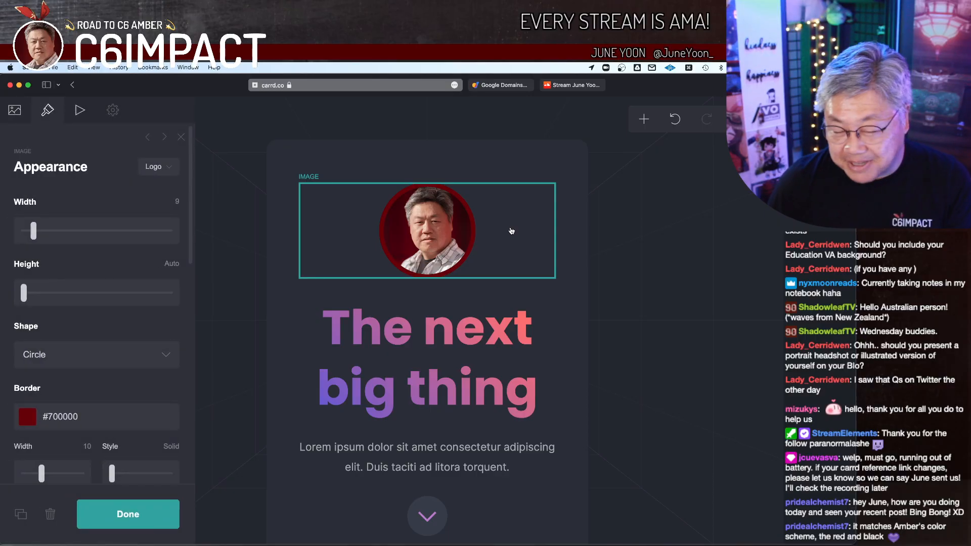
left_click(643, 119)
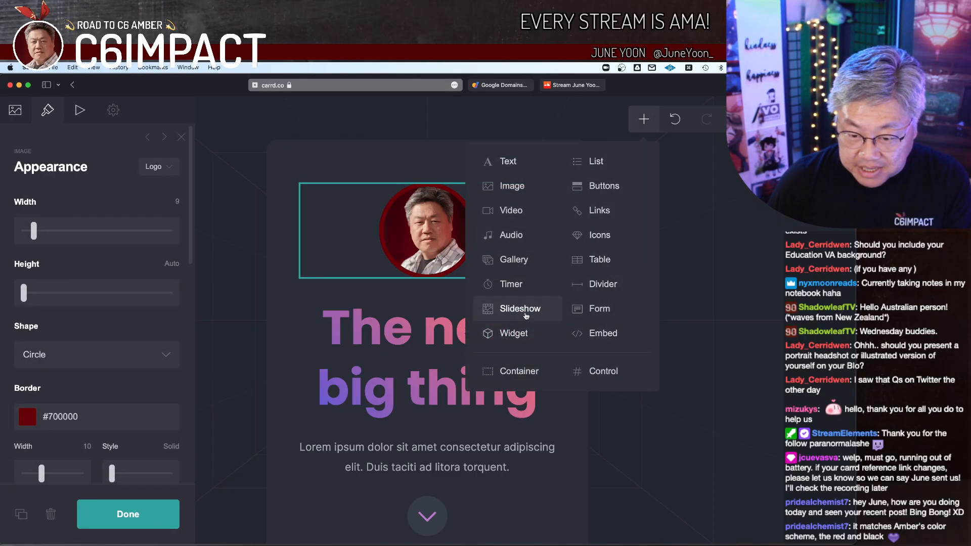
left_click(521, 187)
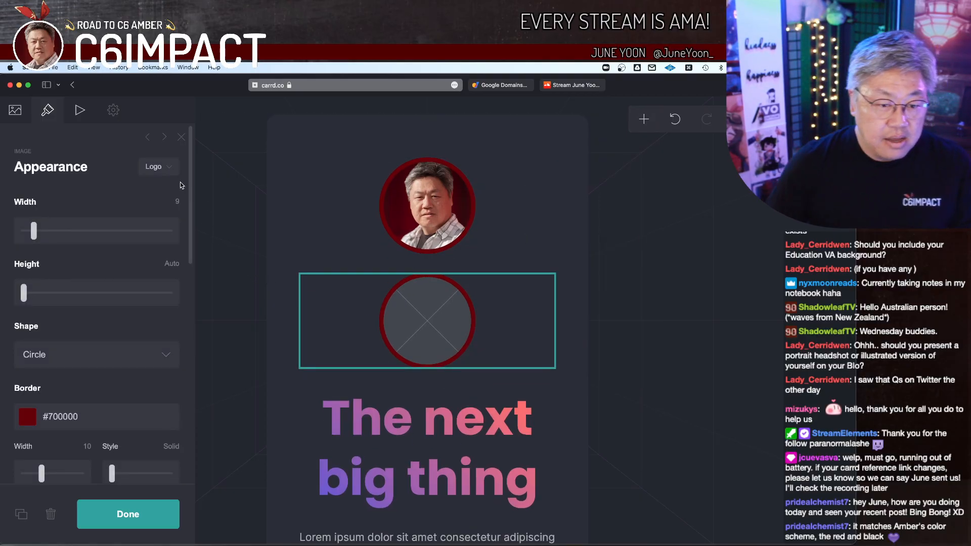
Step: Try shrinking the new placeholder image to a width of 1.75 and undo the change
left_click(170, 168)
left_click(170, 167)
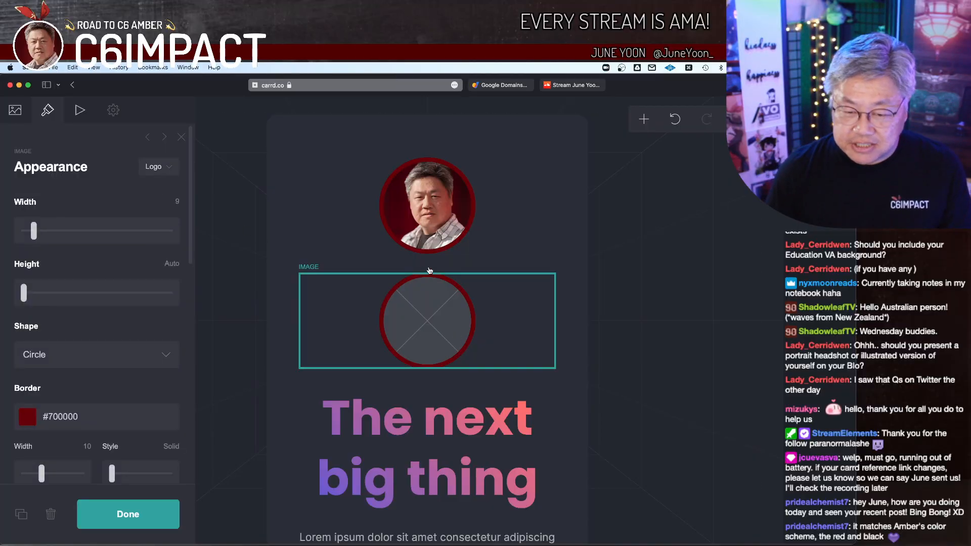
left_click(242, 288)
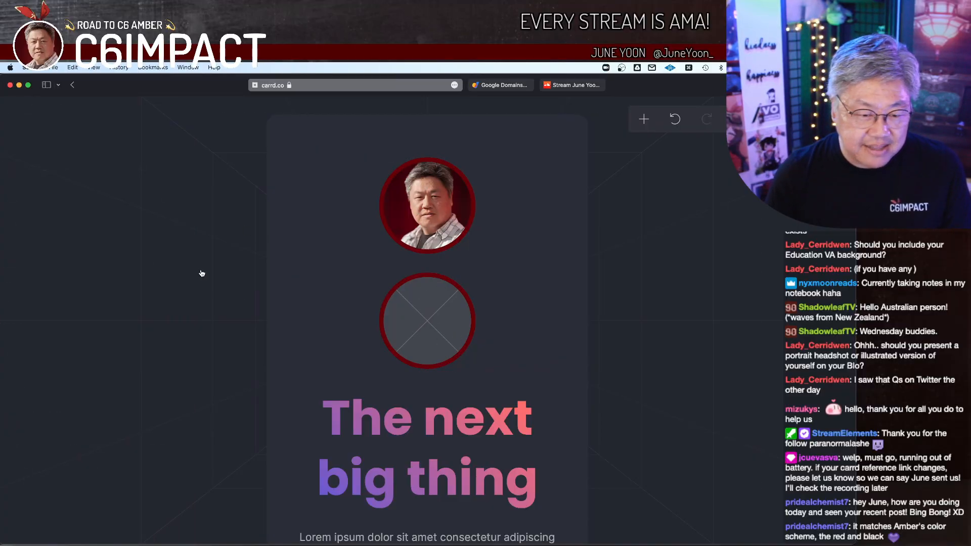
left_click(440, 310)
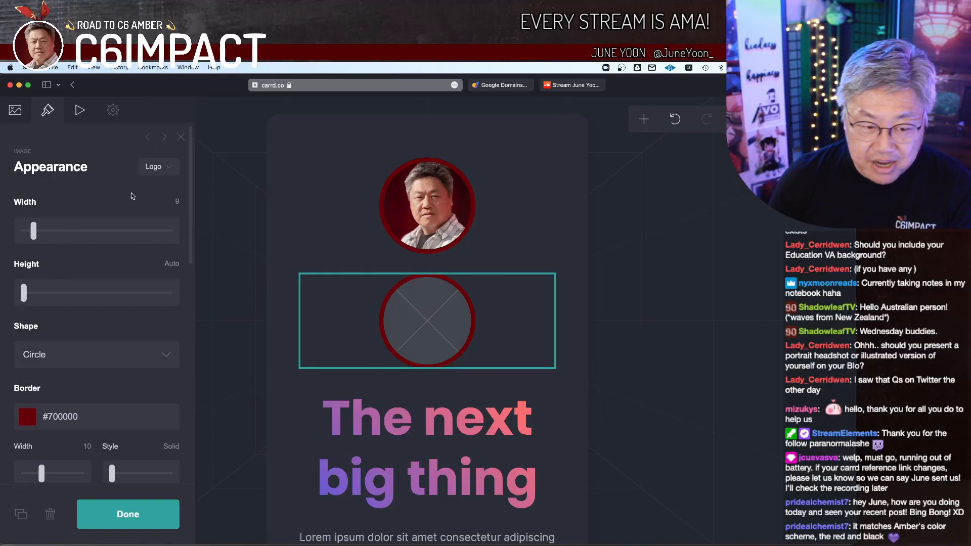
mouse_move(35, 235)
left_mouse_down()
mouse_move(62, 237)
mouse_move(24, 234)
left_mouse_up()
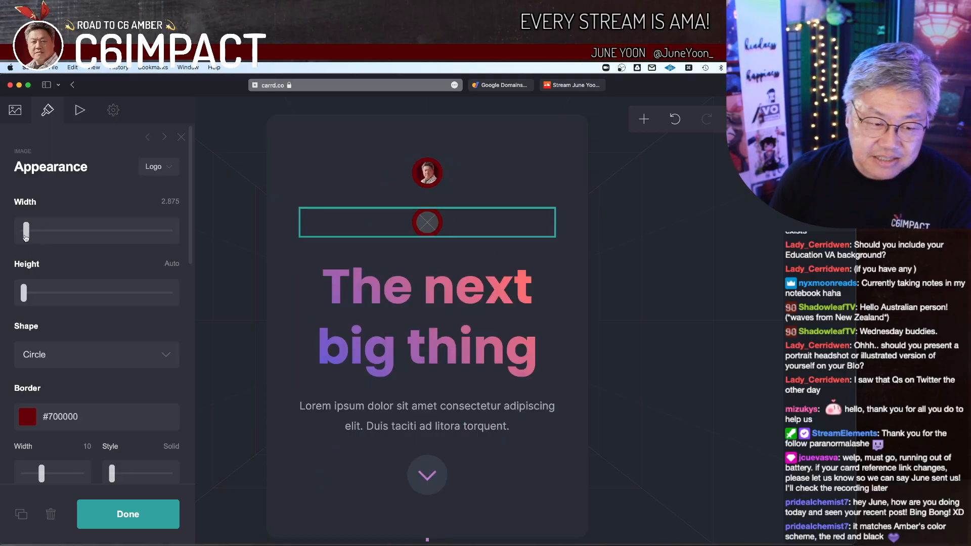
left_click(675, 120)
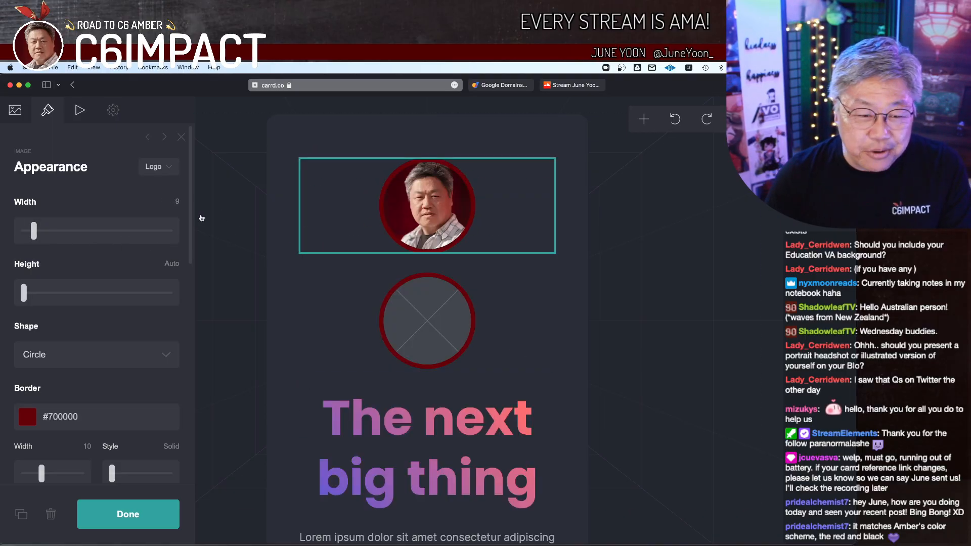
Step: Detach the portrait image from its saved Logo style by setting its appearance style to (none)
left_click(159, 166)
left_click(126, 213)
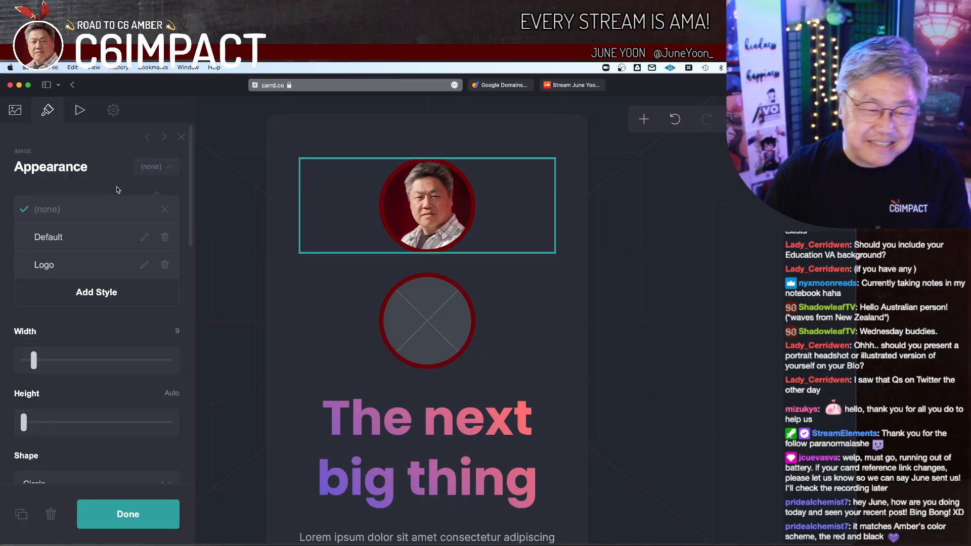
left_click(163, 167)
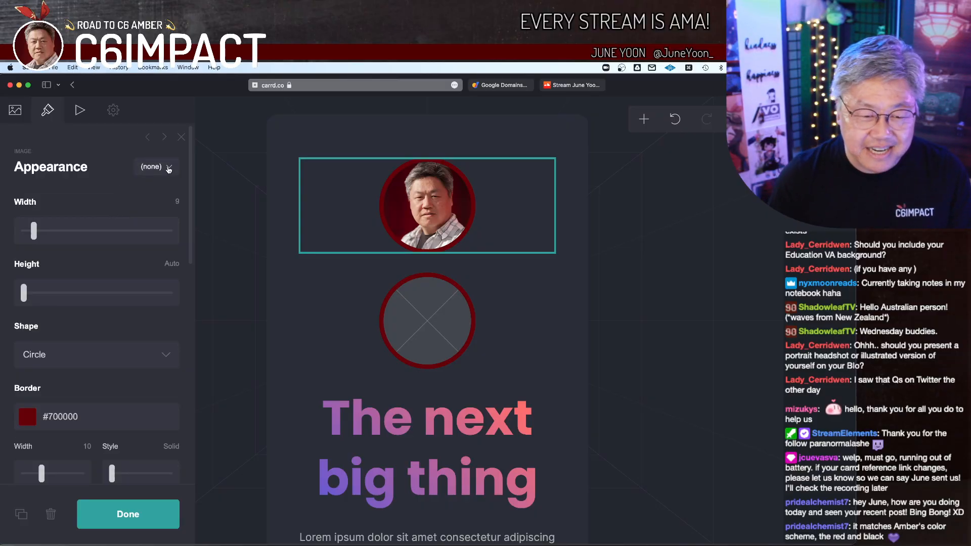
Step: Try a width of 7.625 on the placeholder image below the portrait and delete that placeholder
left_click(445, 332)
mouse_move(28, 238)
left_mouse_down()
mouse_move(61, 240)
mouse_move(35, 244)
left_mouse_up()
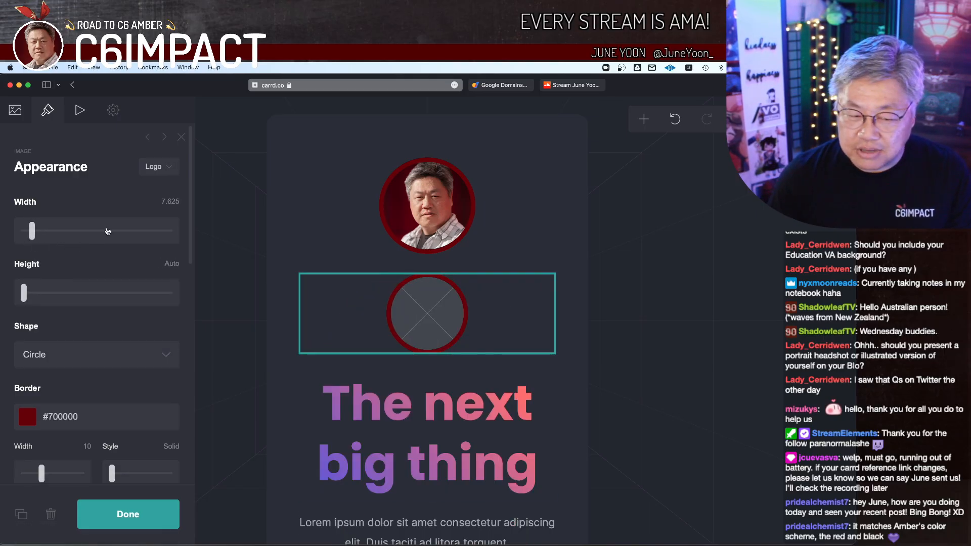
left_click(418, 322)
left_click(432, 310)
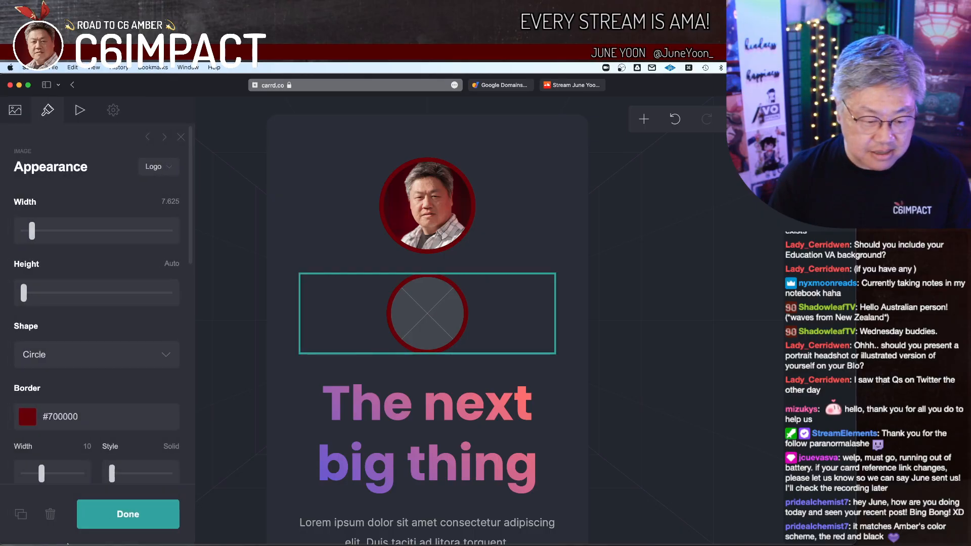
left_click(51, 514)
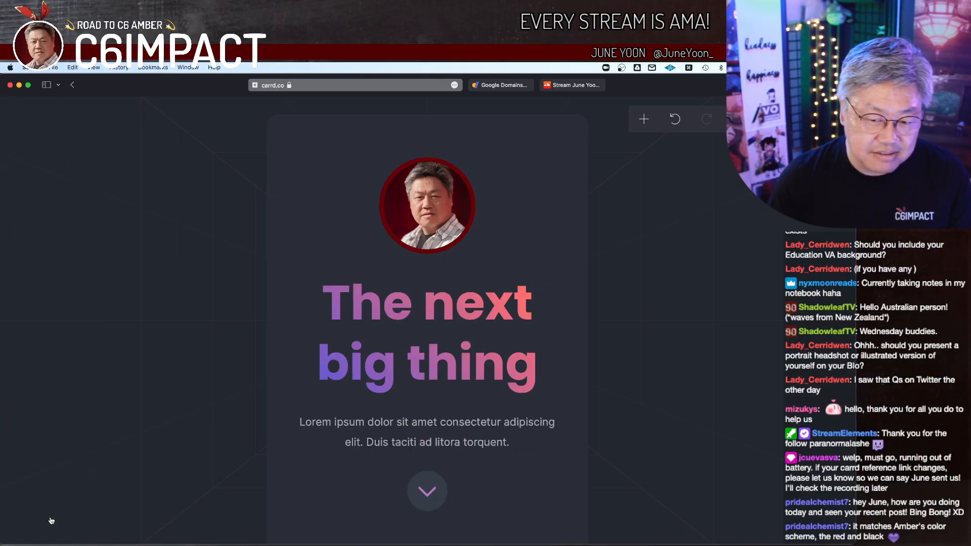
Step: Duplicate the circular portrait image and delete the copy
left_click(353, 242)
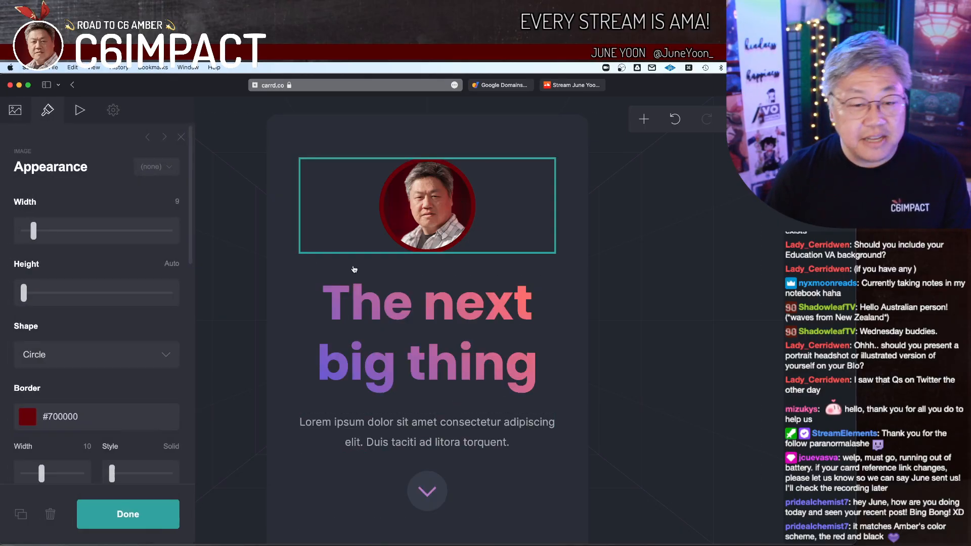
left_click(20, 520)
left_click_drag(406, 332, 408, 296)
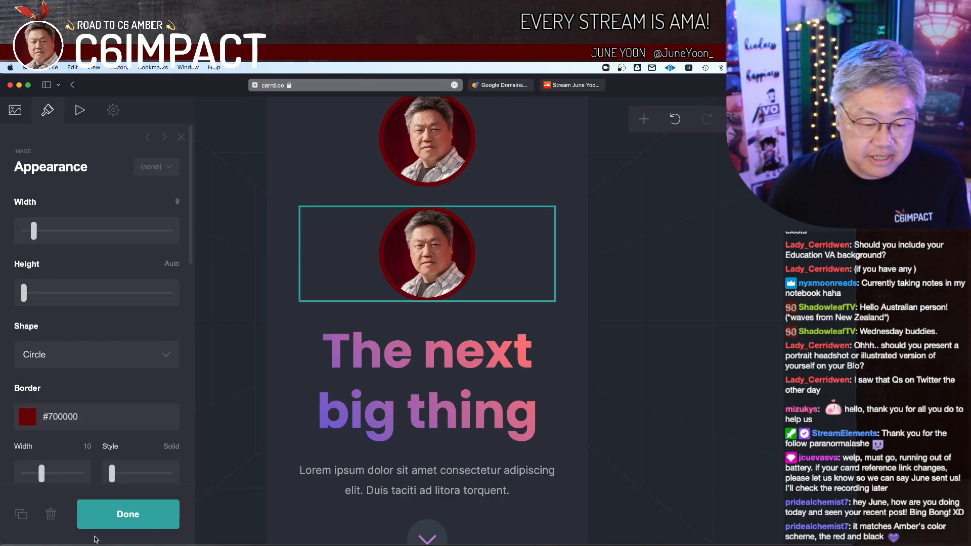
left_click(50, 514)
Step: Try a padding of 1 on the portrait image and return it to 0
left_click(436, 222)
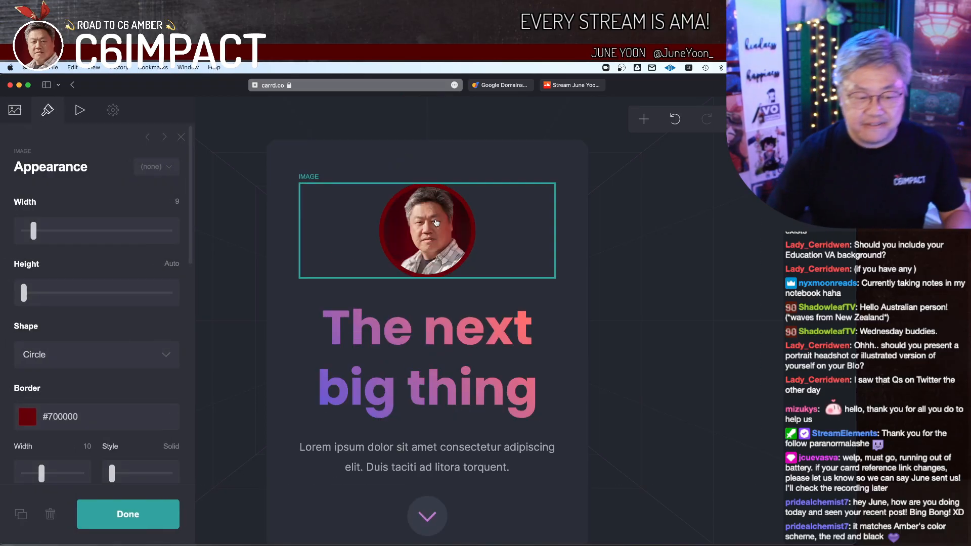
scroll(145, 342, "down", 6)
scroll(145, 342, "down", 2)
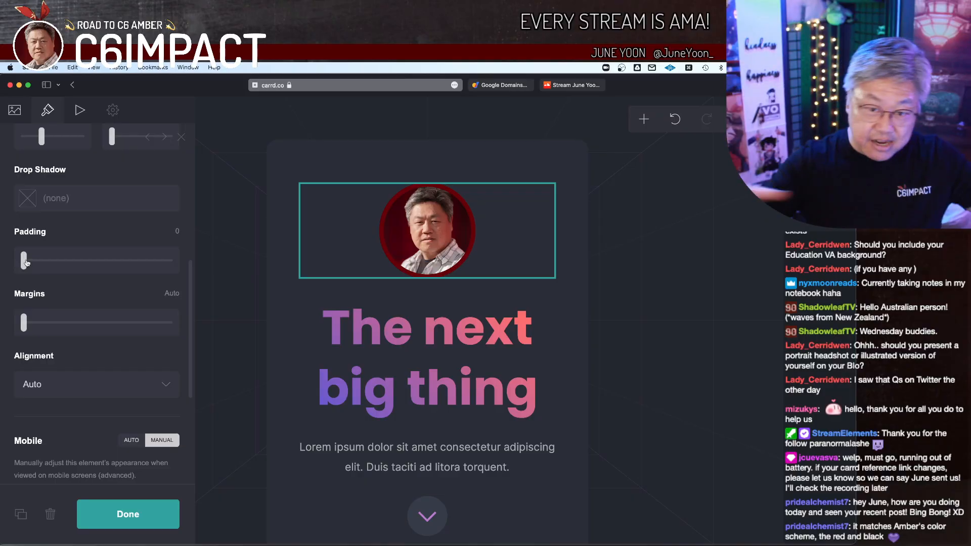
left_click_drag(27, 262, 71, 271)
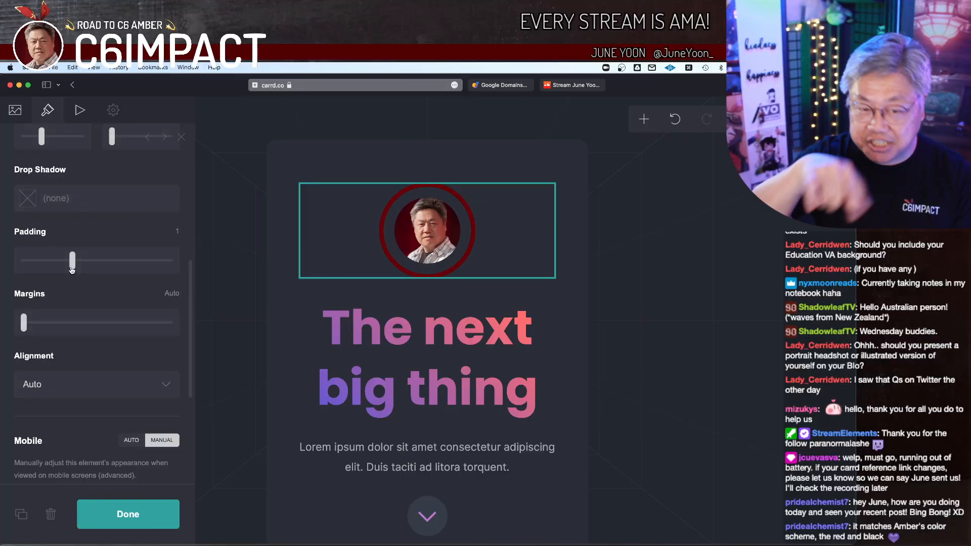
left_click_drag(72, 270, 9, 280)
mouse_move(24, 323)
left_mouse_down()
mouse_move(152, 326)
mouse_move(49, 336)
mouse_move(169, 327)
mouse_move(18, 328)
left_mouse_up()
Step: Try the Right alignment on the portrait image and settle on Center
scroll(114, 351, "down", 2)
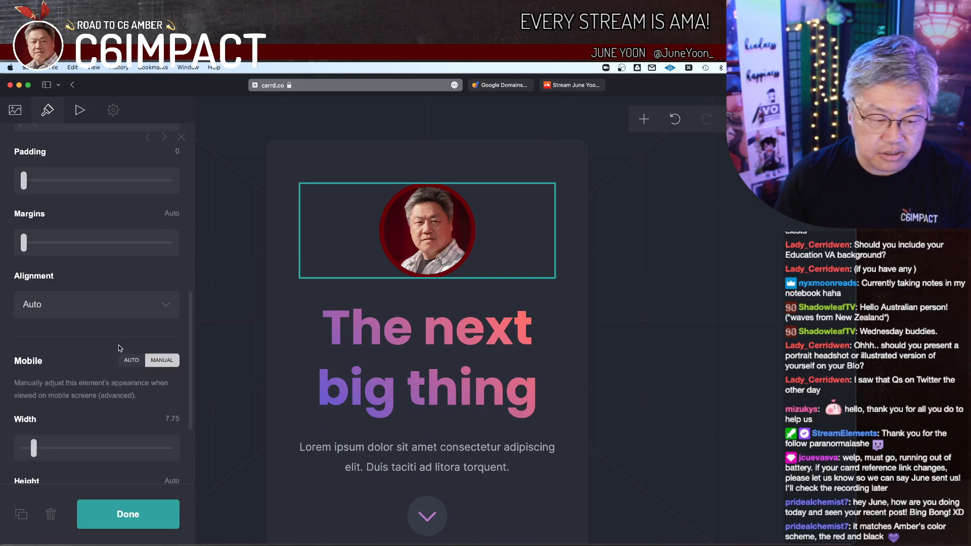
left_click(150, 302)
left_click(147, 311)
left_click(149, 302)
left_click(149, 325)
left_click(142, 306)
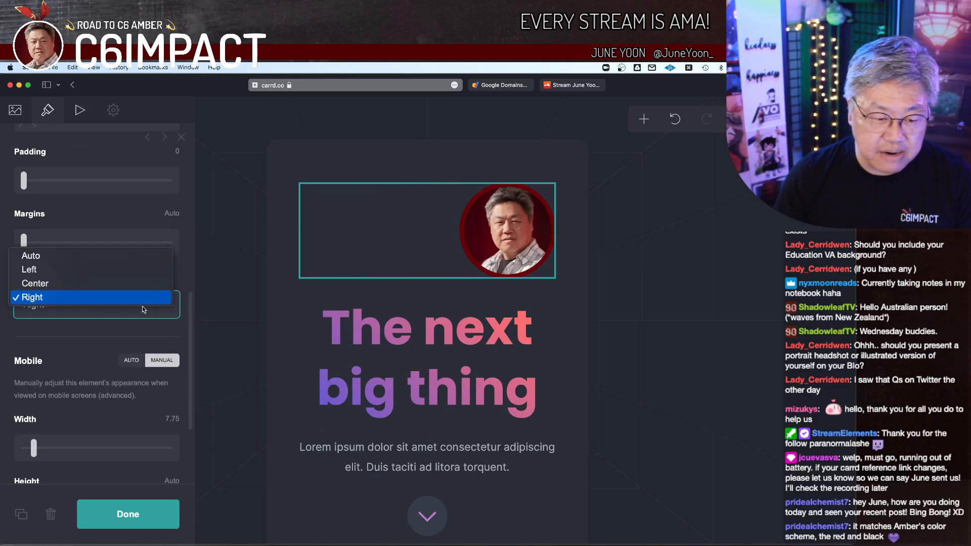
left_click(143, 290)
Step: Switch the portrait image's mobile appearance to Auto and preview the page in the mobile layout
scroll(91, 342, "down", 3)
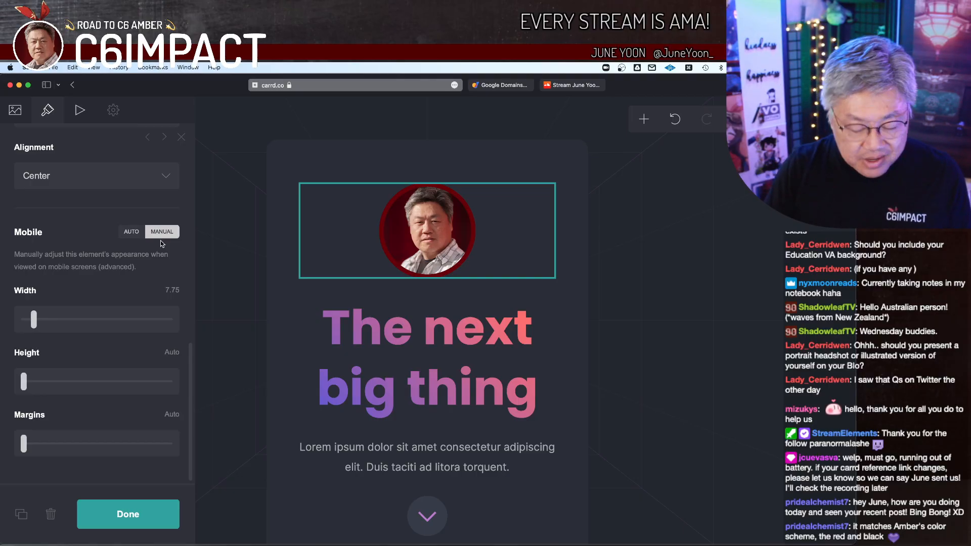
left_click(132, 232)
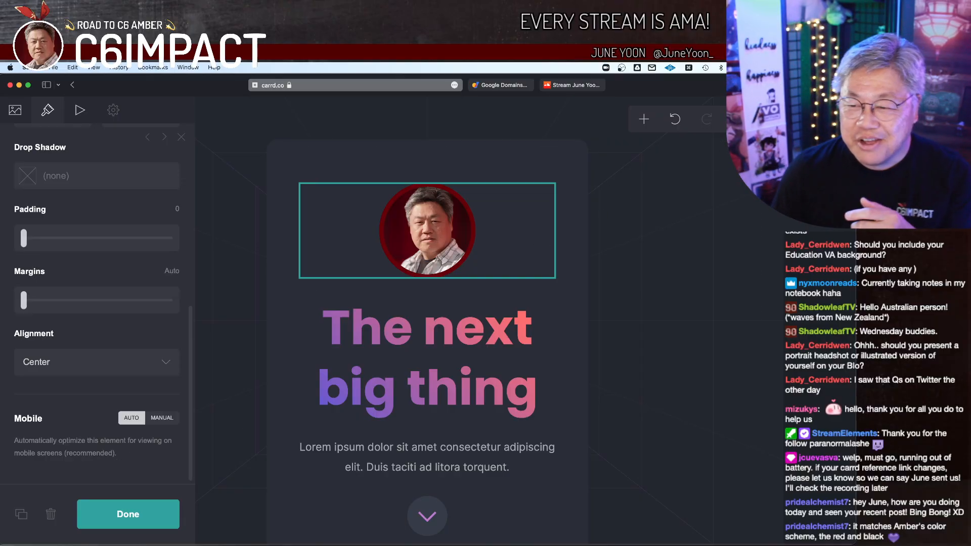
left_click(737, 119)
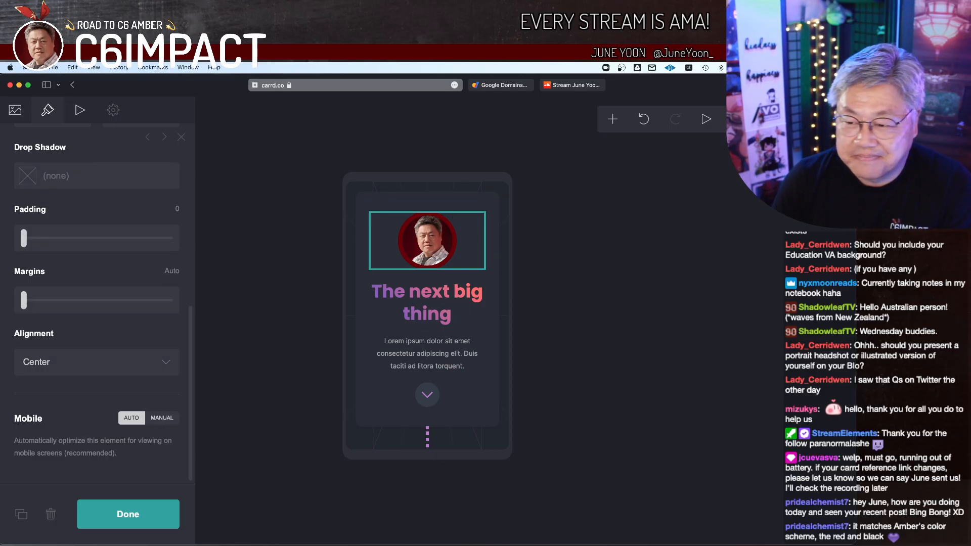
left_click(738, 119)
left_click(738, 119)
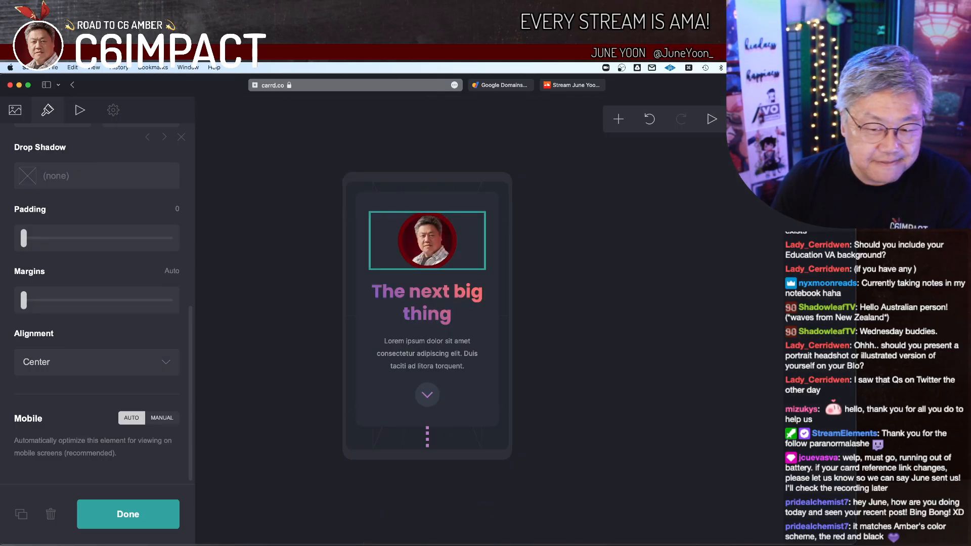
left_click(738, 120)
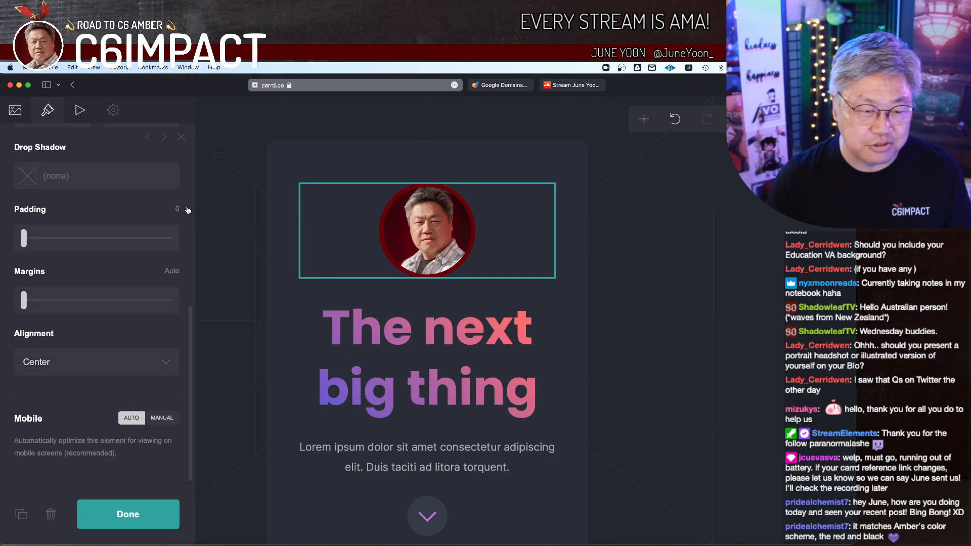
Step: Examine the portrait image's animation styles, its On Visible effects and its On Hover options
left_click(79, 110)
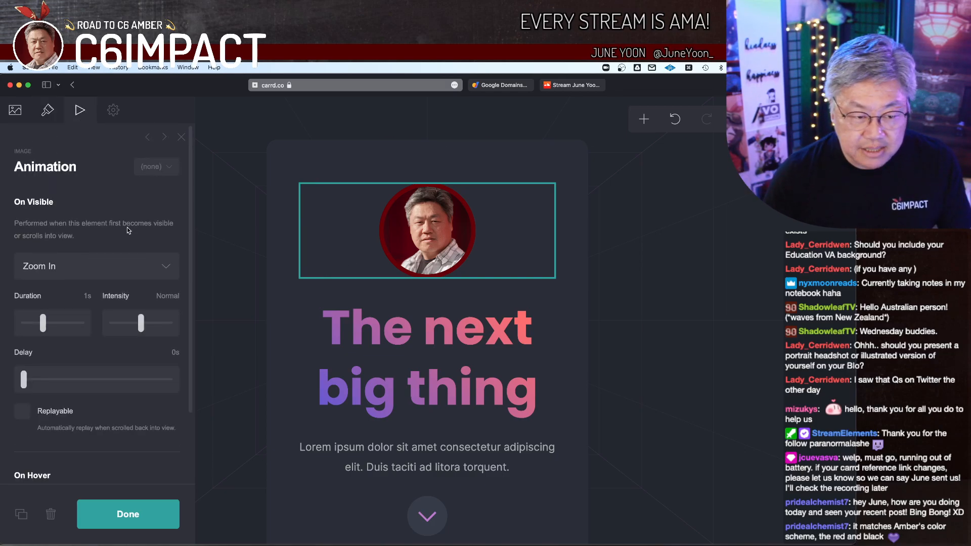
left_click(169, 167)
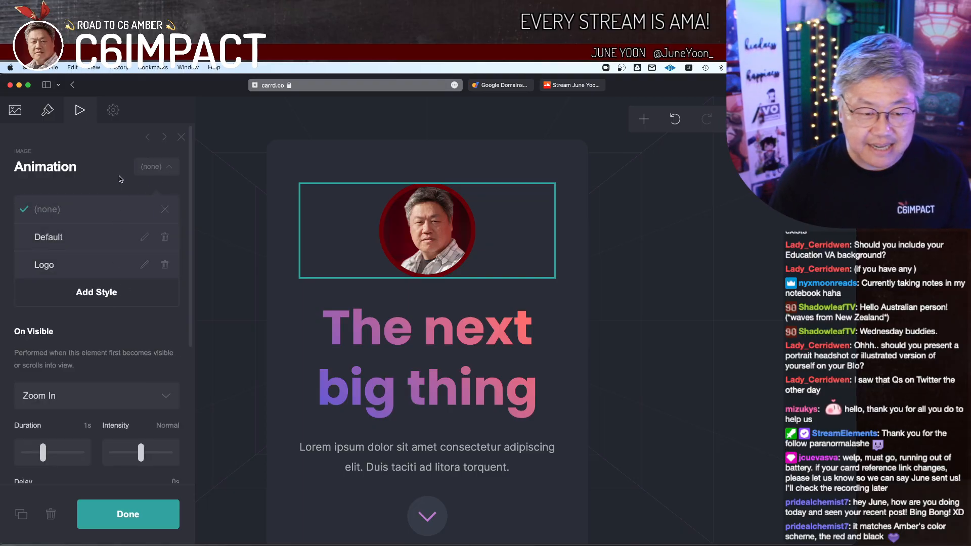
left_click(169, 171)
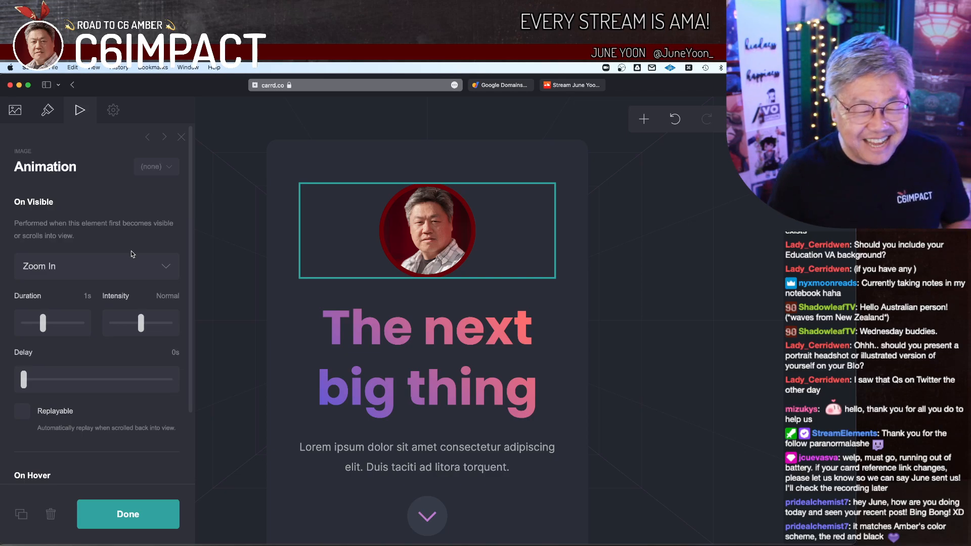
left_click(142, 267)
scroll(139, 270, "up", 1)
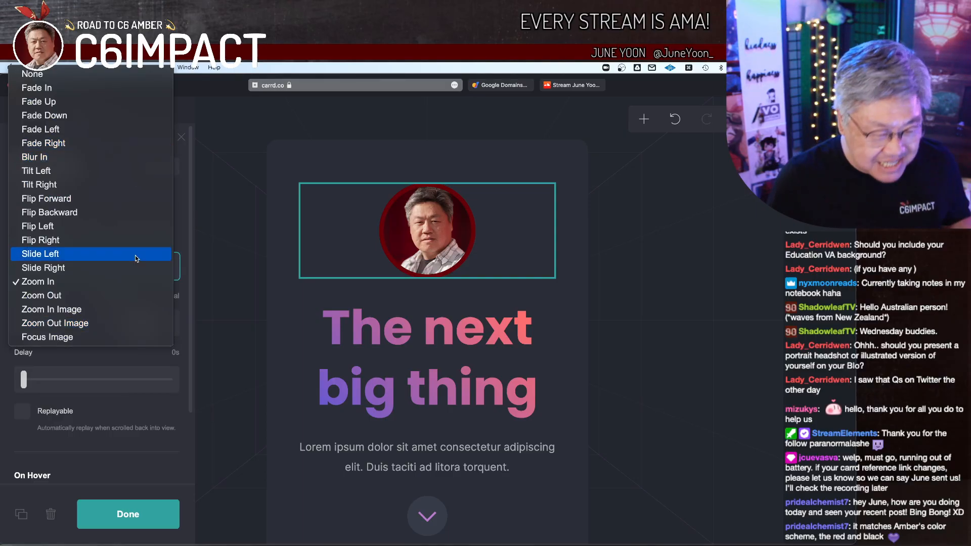
left_click(263, 238)
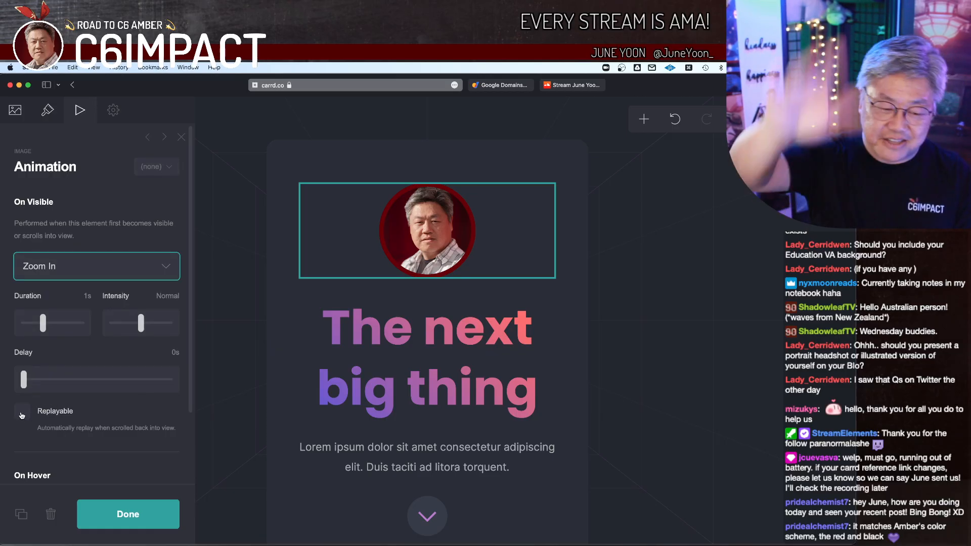
scroll(71, 382, "down", 3)
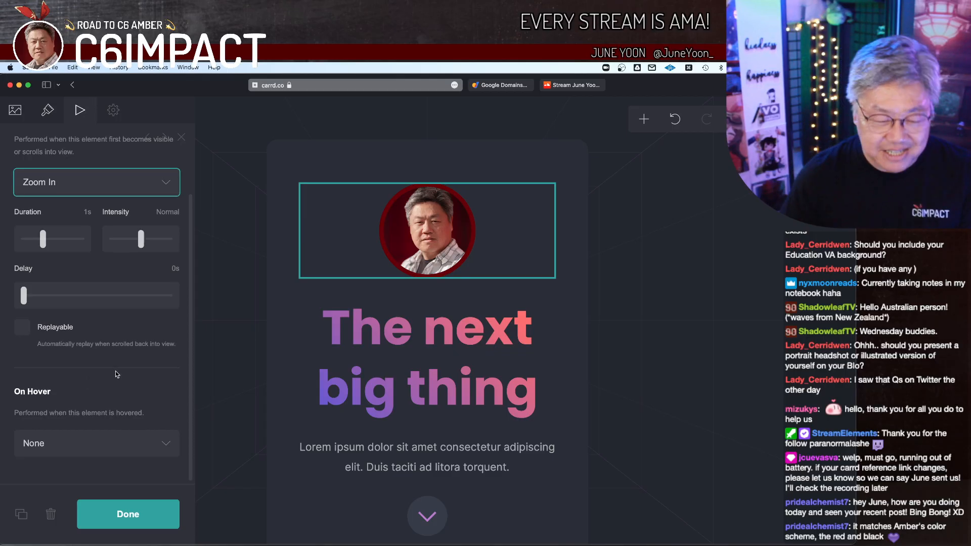
scroll(135, 224, "up", 3)
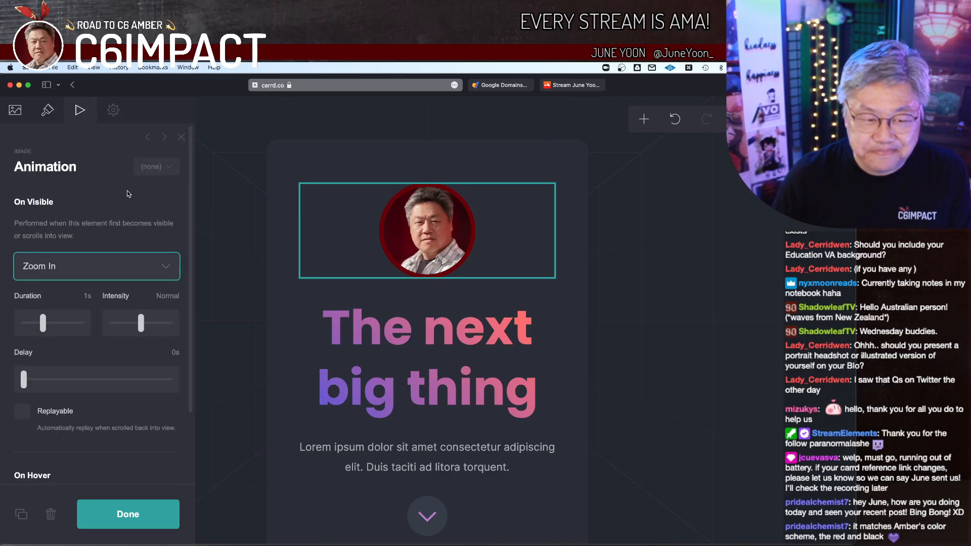
Step: Review the portrait image's Element, Style and Events settings and its upload, alt text and link options
left_click(113, 111)
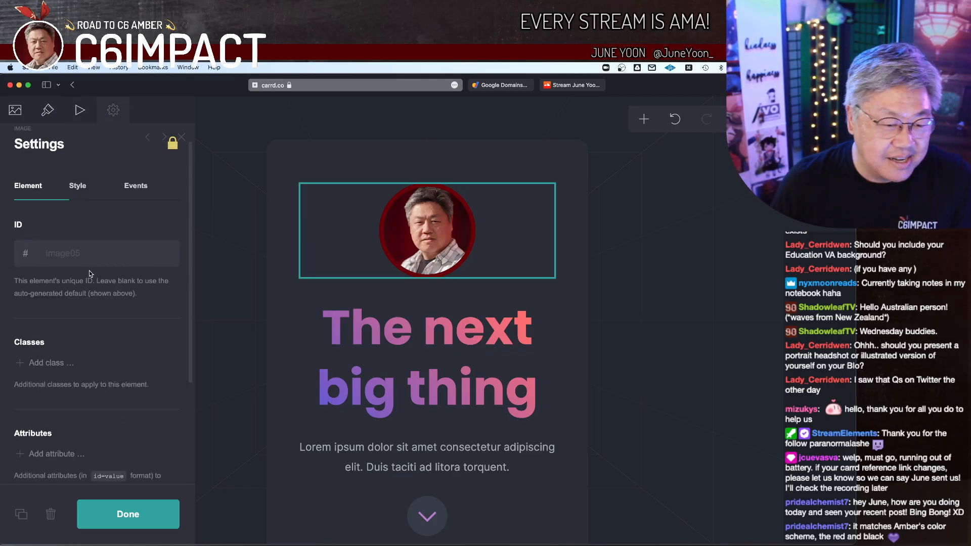
scroll(51, 372, "down", 5)
scroll(57, 298, "up", 4)
scroll(58, 301, "up", 2)
left_click(85, 208)
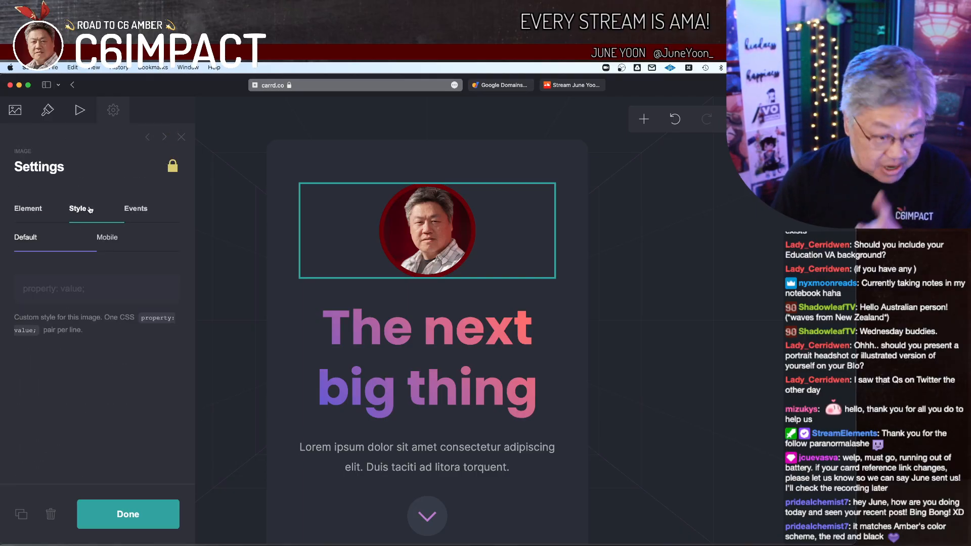
left_click(137, 208)
left_click(35, 206)
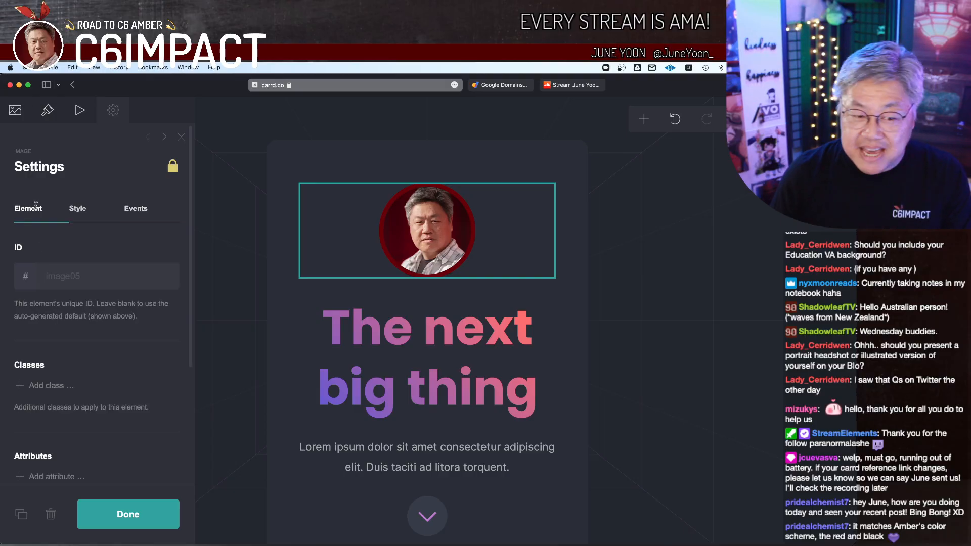
left_click(15, 110)
scroll(92, 300, "down", 3)
scroll(92, 300, "up", 3)
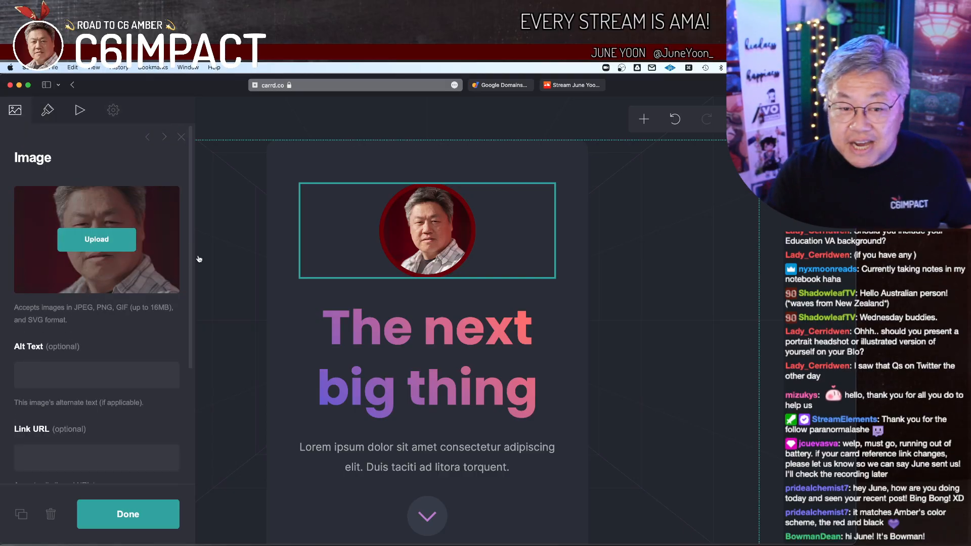
left_click(342, 228)
Step: Replace the site title "The next big thing" with the site owner's full name
left_click(405, 341)
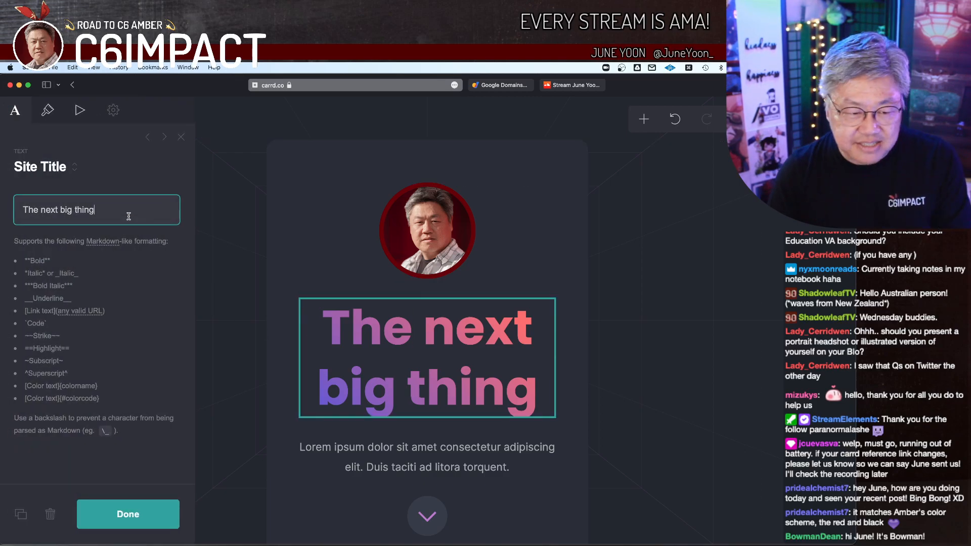
key("super+a")
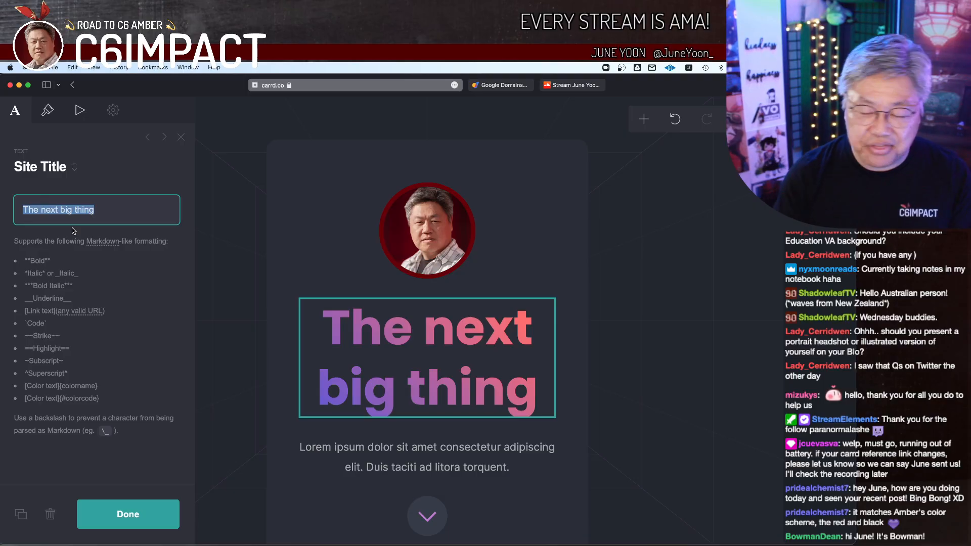
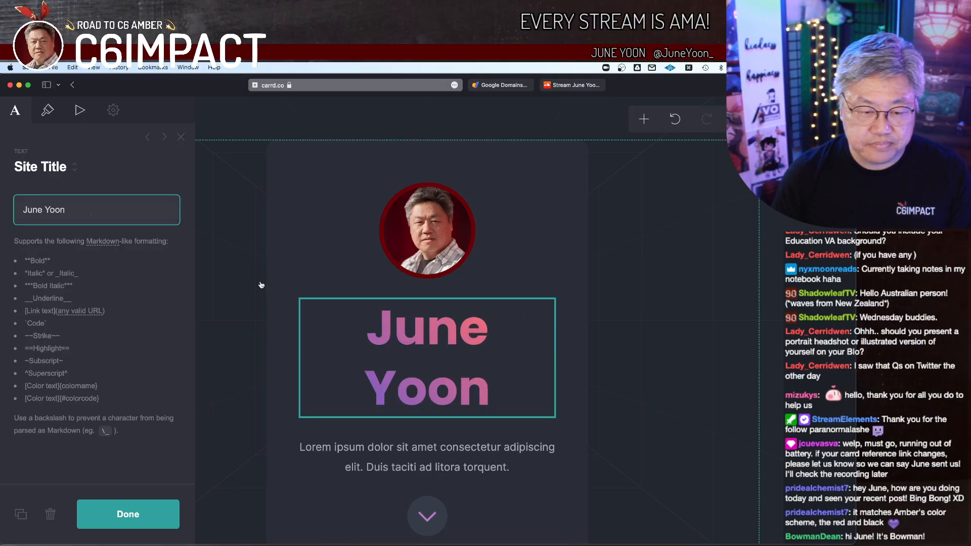
left_click(136, 521)
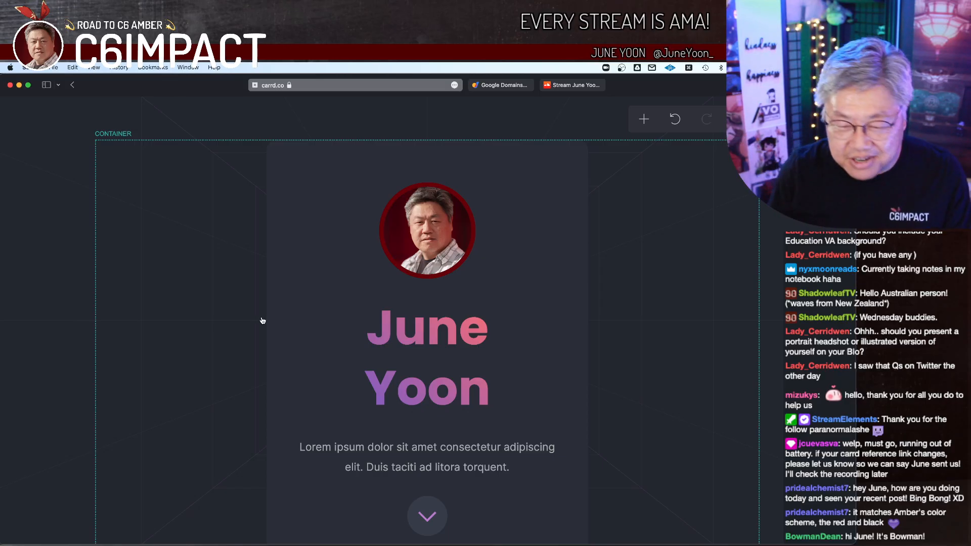
Step: Set the site title's text color to #700000
left_click(349, 374)
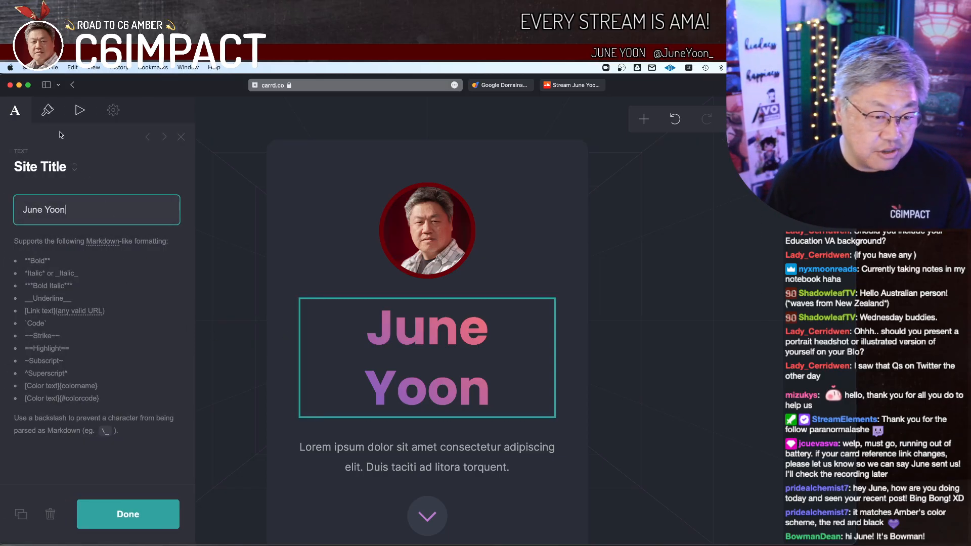
left_click(47, 110)
scroll(104, 304, "down", 2)
scroll(96, 247, "up", 2)
left_click(98, 235)
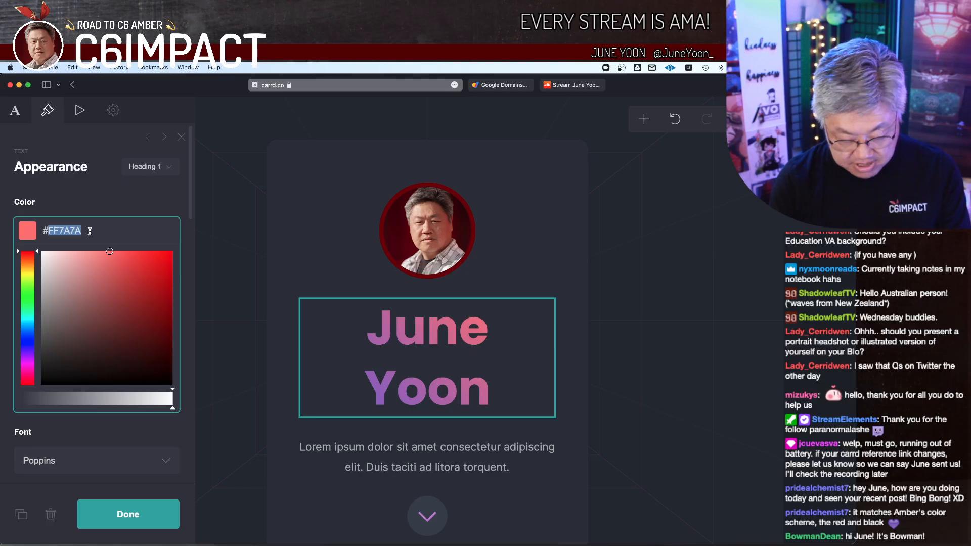
type("700000")
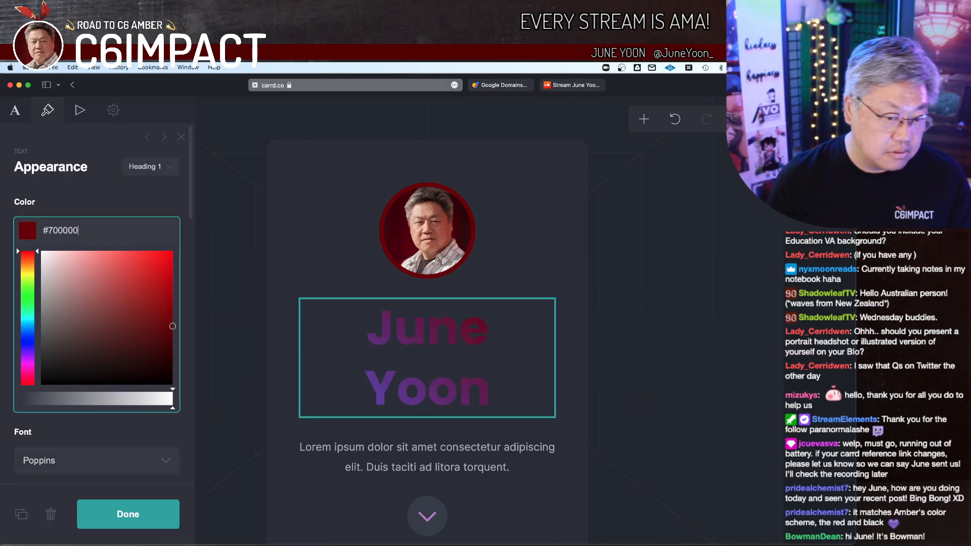
Step: Change the site title's font to Dosis
left_click(88, 197)
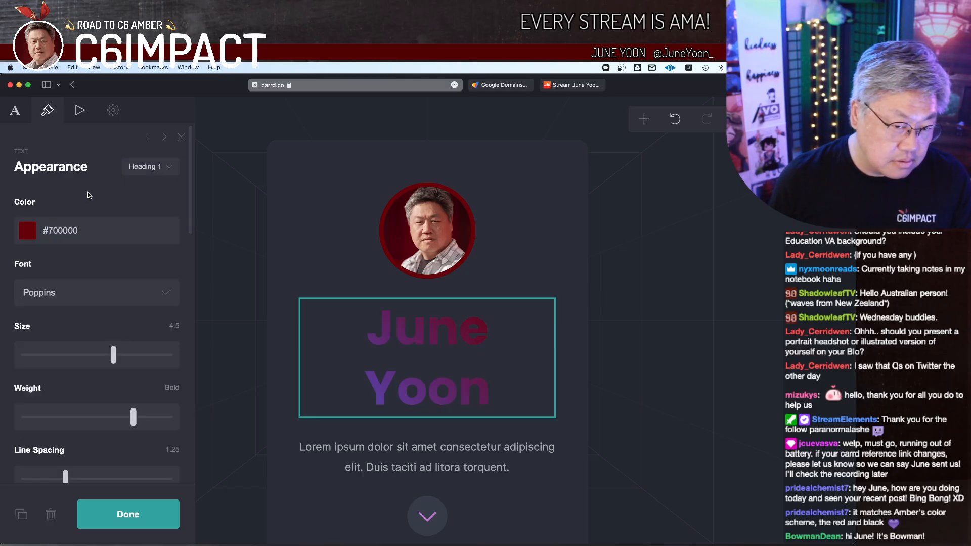
scroll(97, 274, "down", 3)
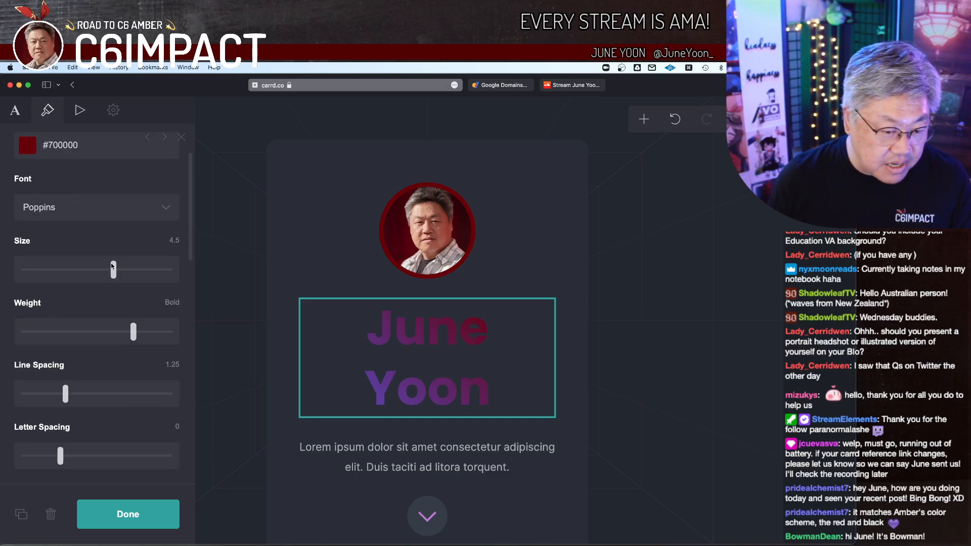
left_click(128, 219)
type("do")
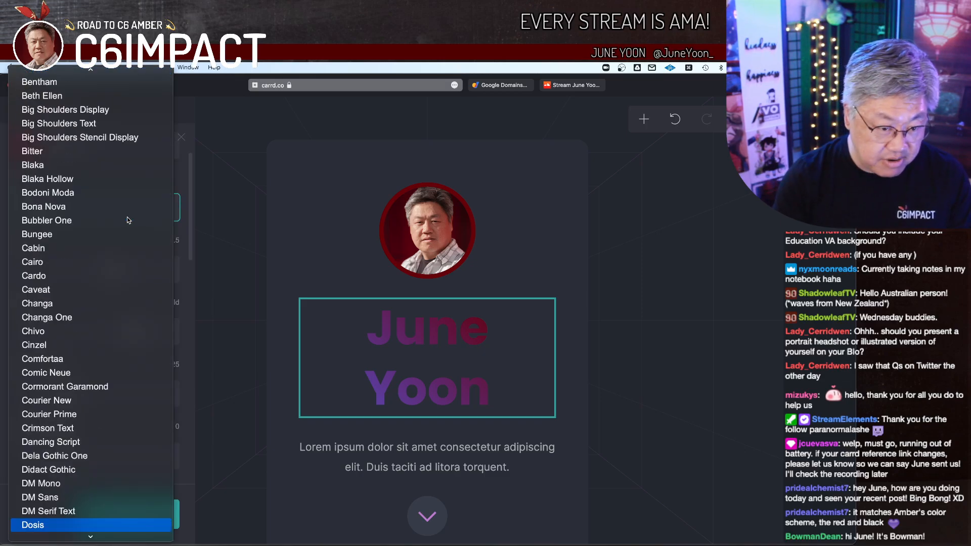
left_click(61, 525)
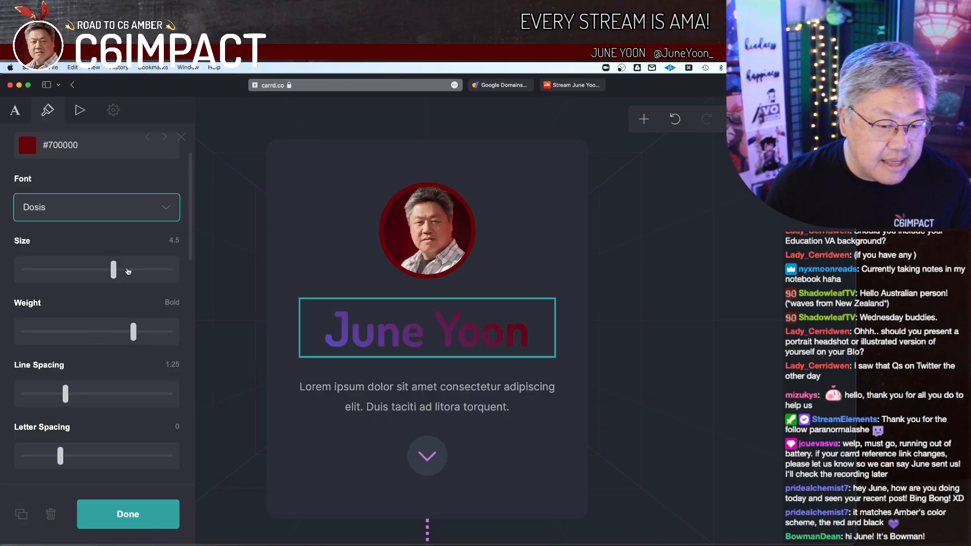
Step: Set the site title's font weight to Thin
mouse_move(112, 273)
left_mouse_down()
mouse_move(101, 273)
mouse_move(114, 273)
left_mouse_up()
scroll(114, 274, "up", 2)
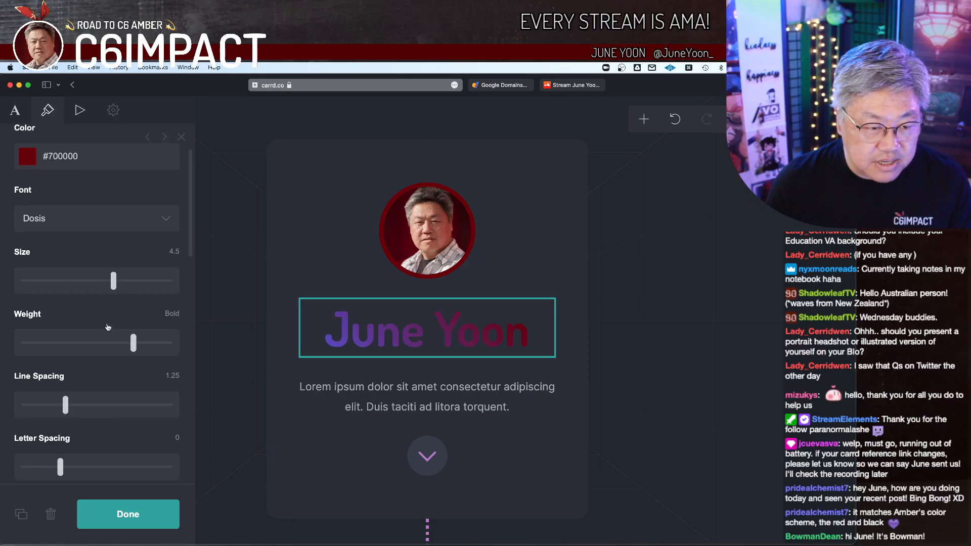
scroll(130, 260, "down", 4)
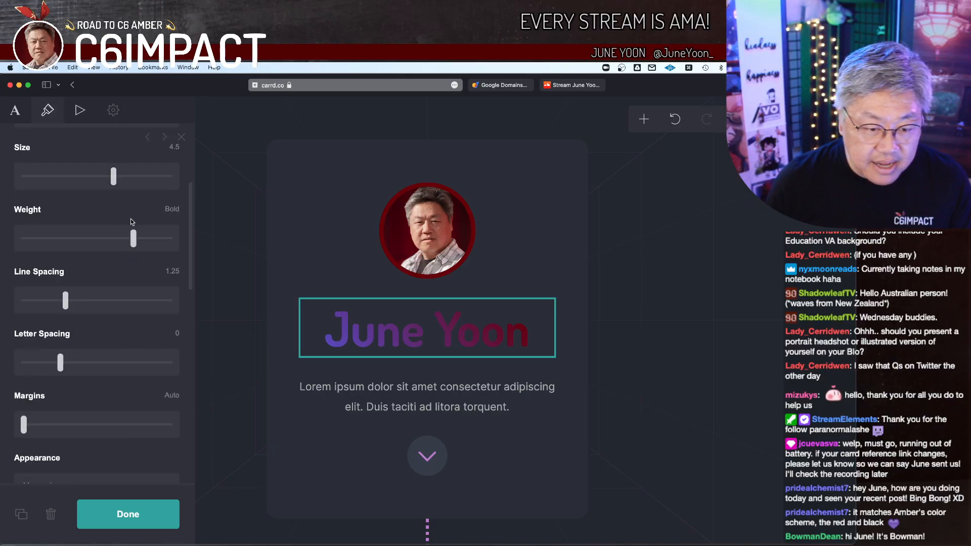
left_click_drag(134, 243, 13, 248)
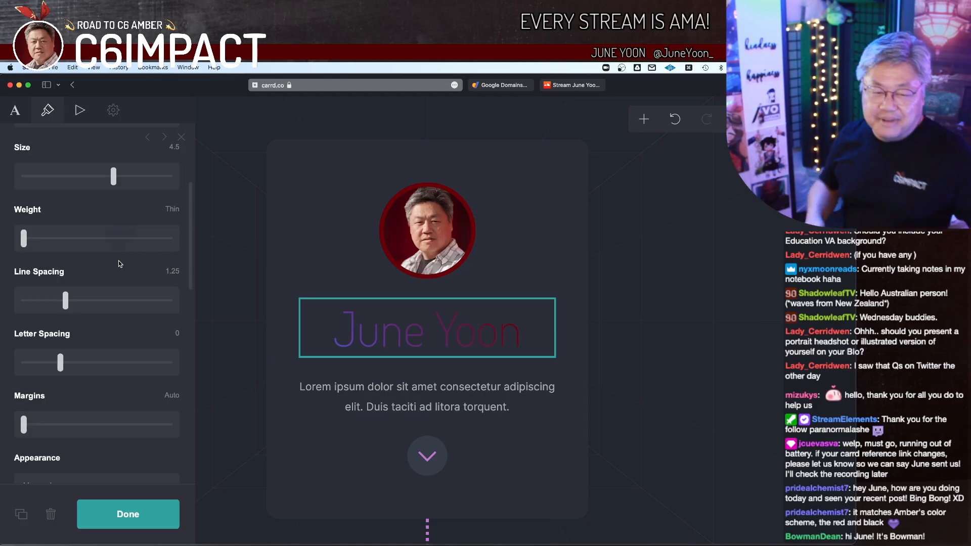
Step: Try the site title in Lowercase and settle on the Uppercase appearance
scroll(105, 260, "down", 3)
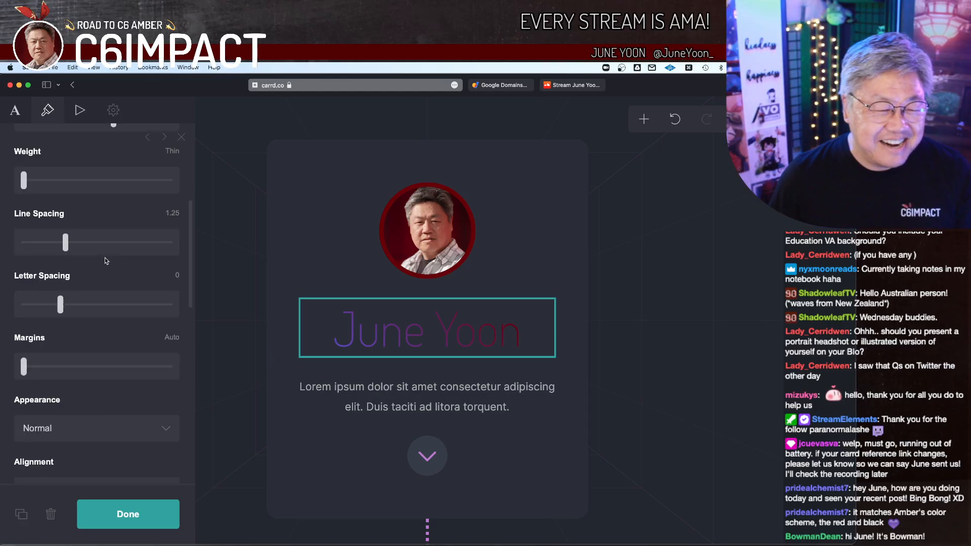
scroll(105, 262, "down", 7)
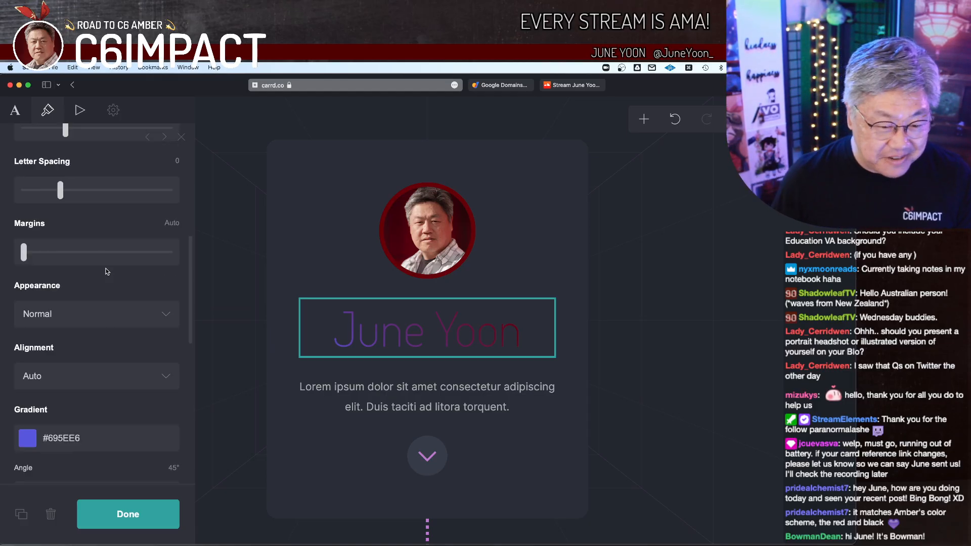
scroll(92, 250, "up", 5)
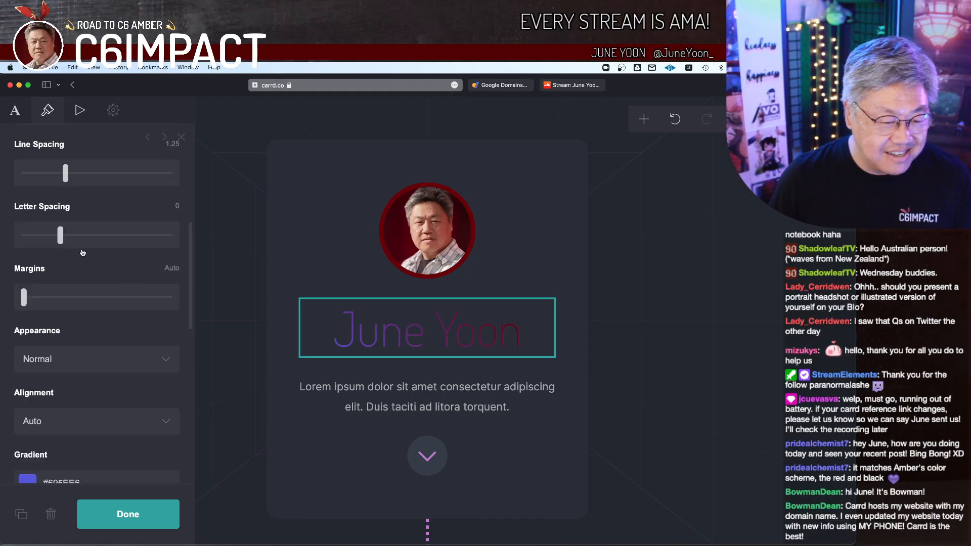
scroll(94, 268, "down", 1)
left_click(107, 347)
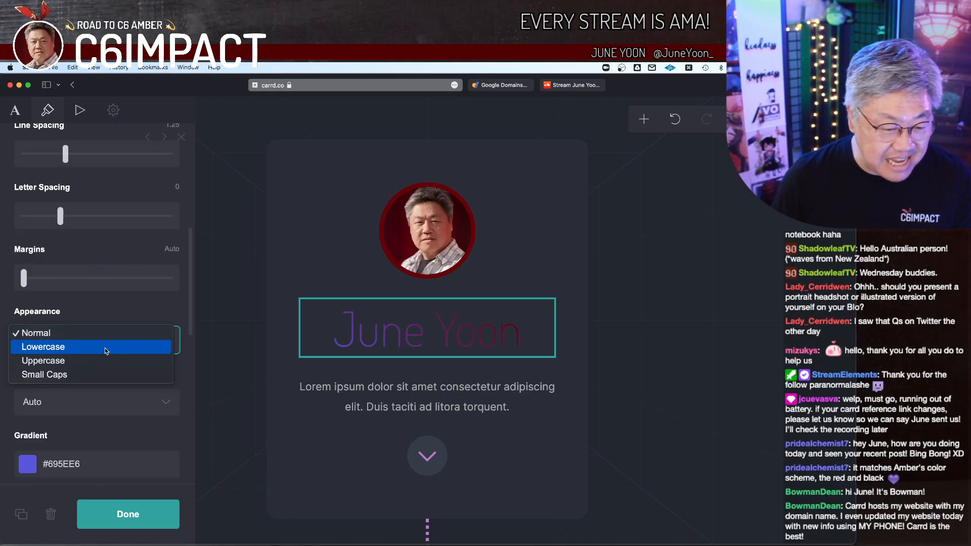
left_click(107, 348)
left_click(108, 345)
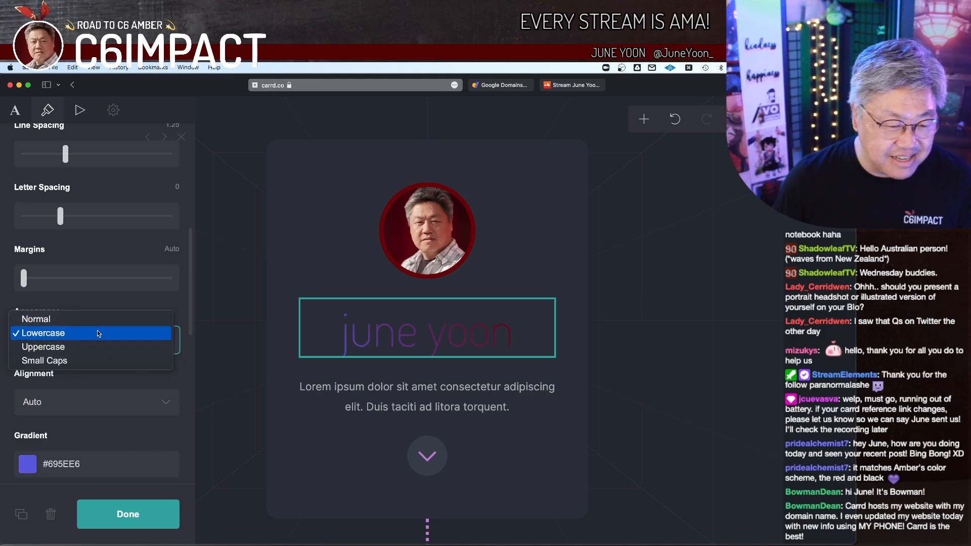
left_click(97, 347)
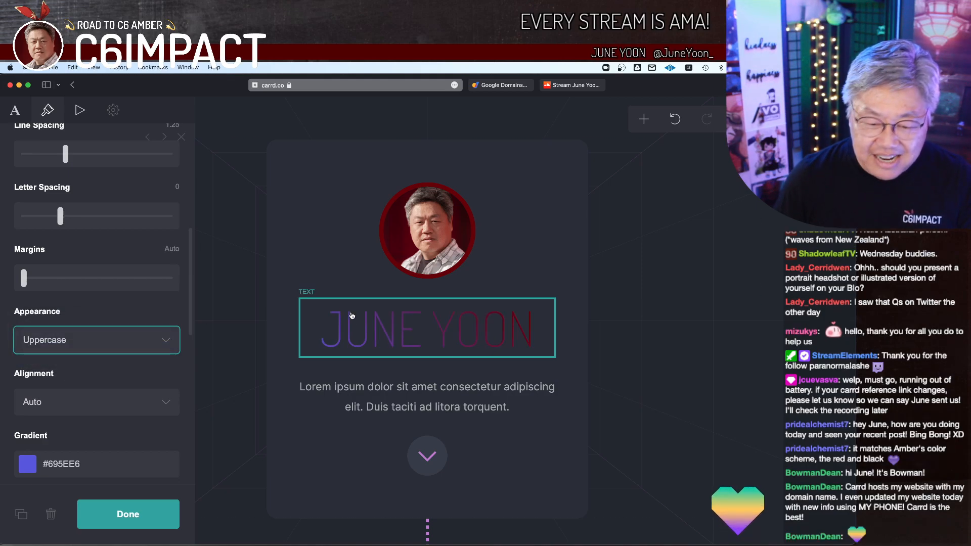
Step: Reduce the site title's line spacing to 1
scroll(107, 302, "up", 3)
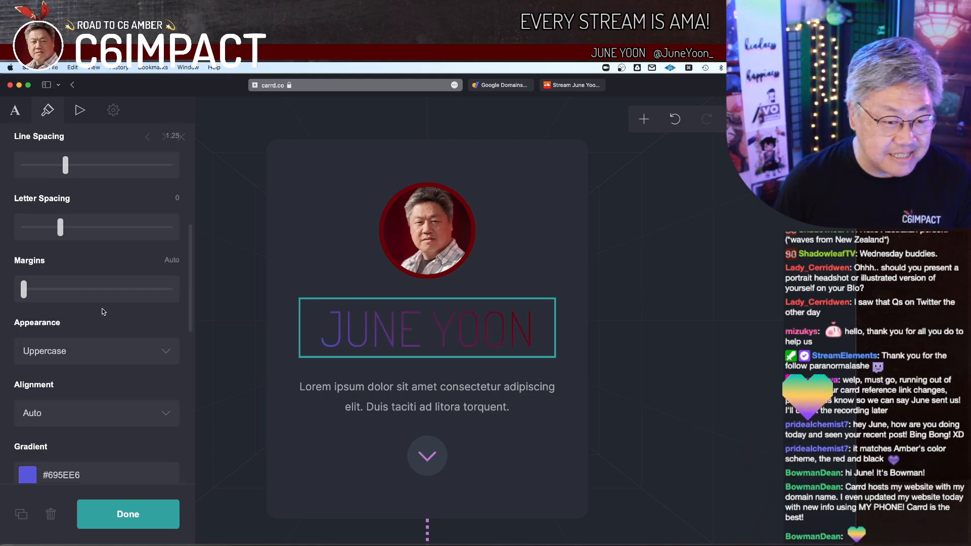
mouse_move(65, 290)
left_mouse_down()
mouse_move(86, 289)
mouse_move(52, 293)
mouse_move(62, 294)
left_mouse_up()
scroll(109, 257, "up", 1)
mouse_move(66, 257)
left_mouse_down()
mouse_move(77, 256)
mouse_move(55, 265)
left_mouse_up()
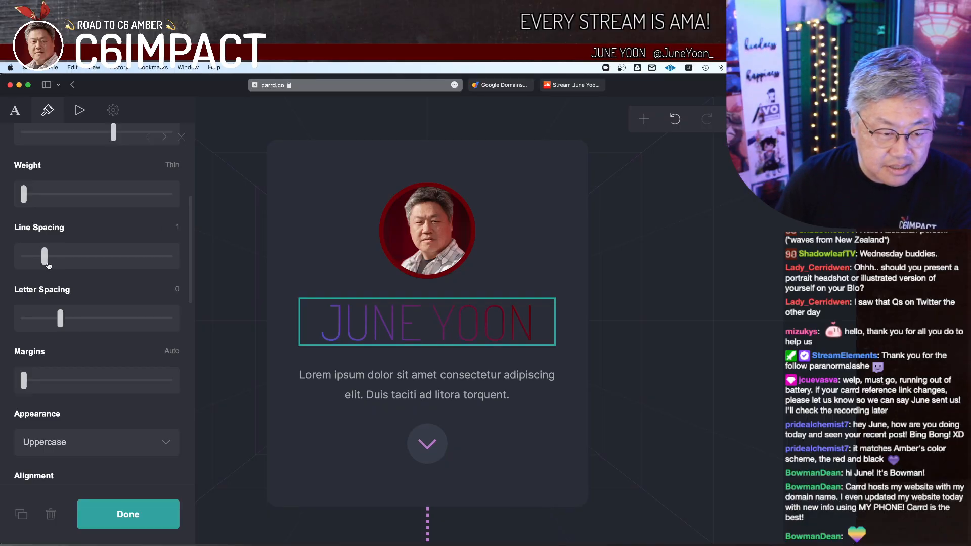
Step: Set the site title's alignment to Center
scroll(130, 264, "down", 5)
scroll(129, 264, "down", 4)
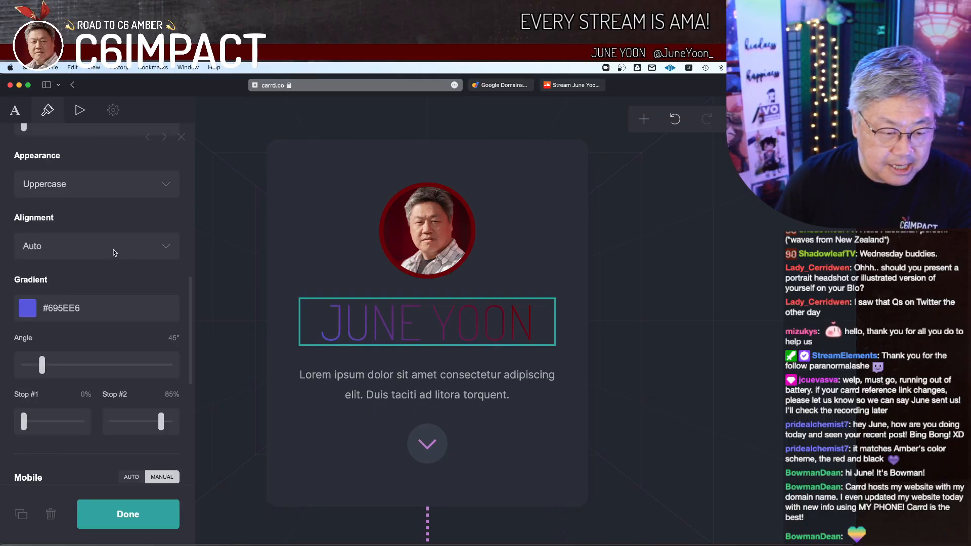
left_click(117, 250)
left_click(116, 259)
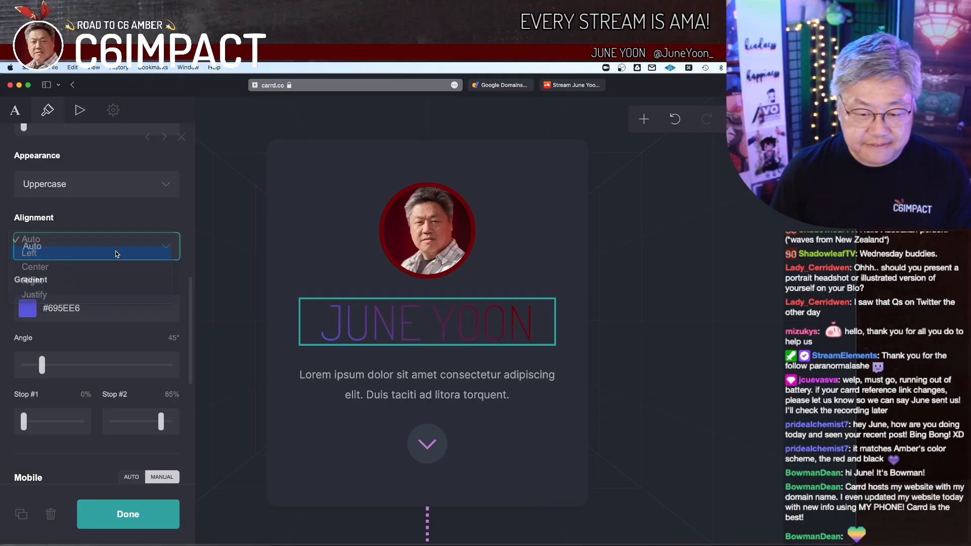
left_click(116, 246)
key("Return")
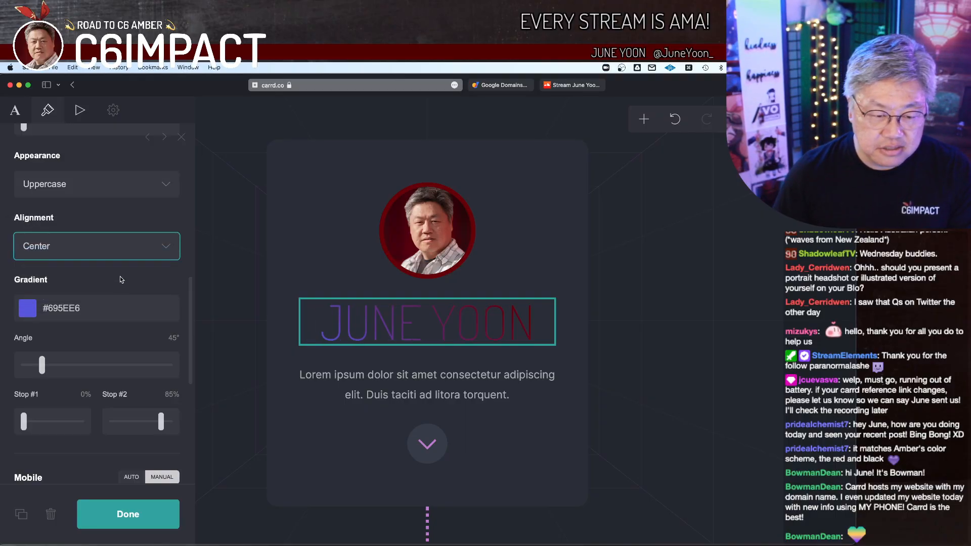
Step: Try #000000 as the site title's gradient color
scroll(120, 275, "down", 3)
left_click(93, 267)
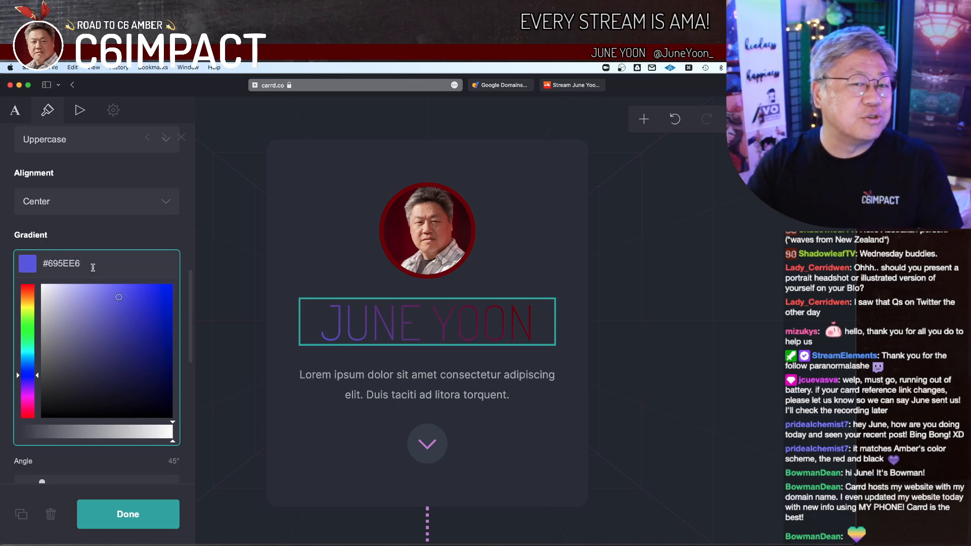
key("shift+Left")
key("shift+Left")
key("shift+Left")
key("shift+Left")
key("shift+Left")
key("shift+Left")
type("000000")
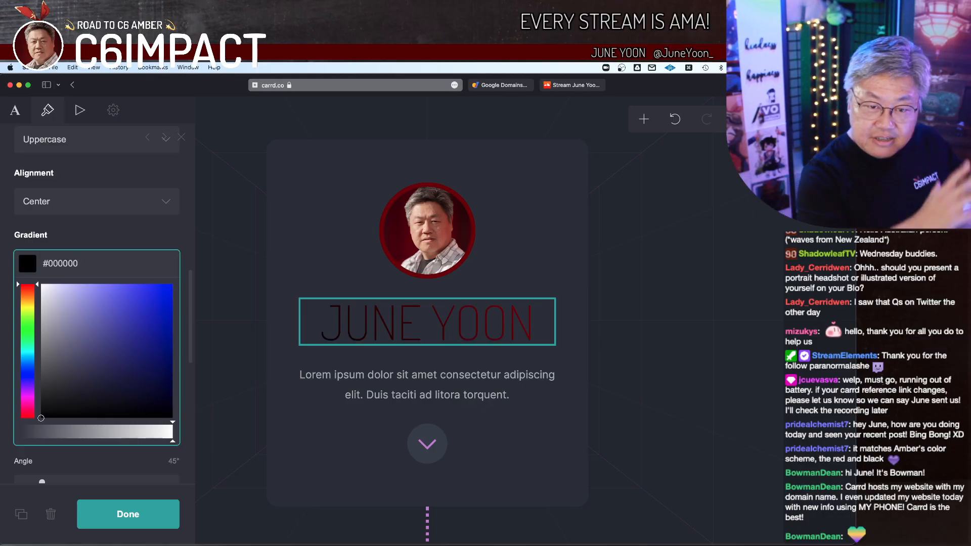
Step: Remove the gradient color from the site title so it uses none
key("super+a")
key("BackSpace")
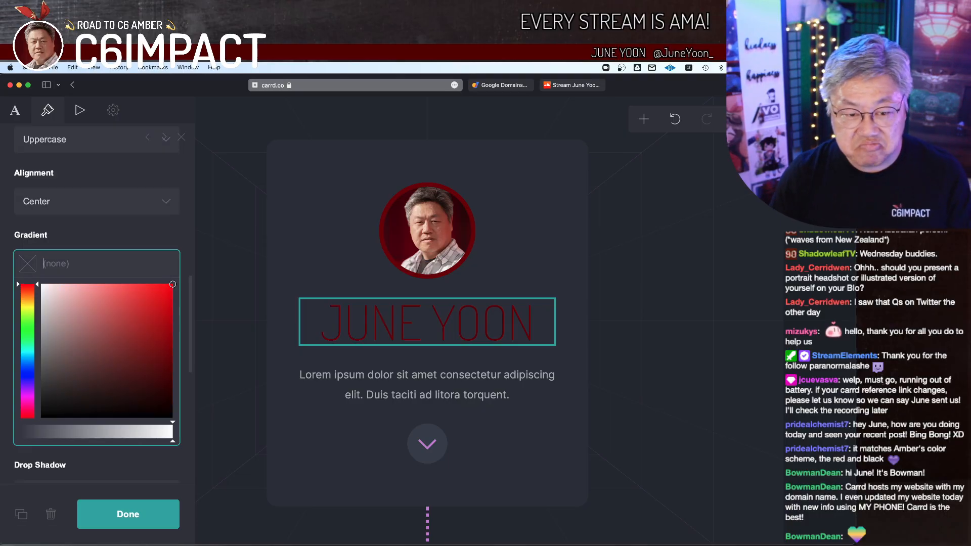
left_click(108, 238)
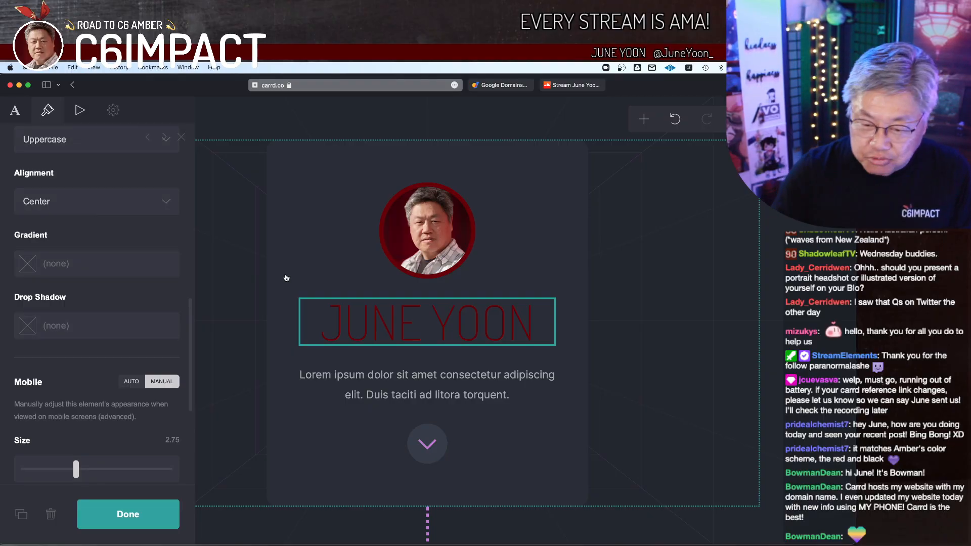
Step: Add a drop shadow to the site title in the color #CCCCCC
left_click(100, 325)
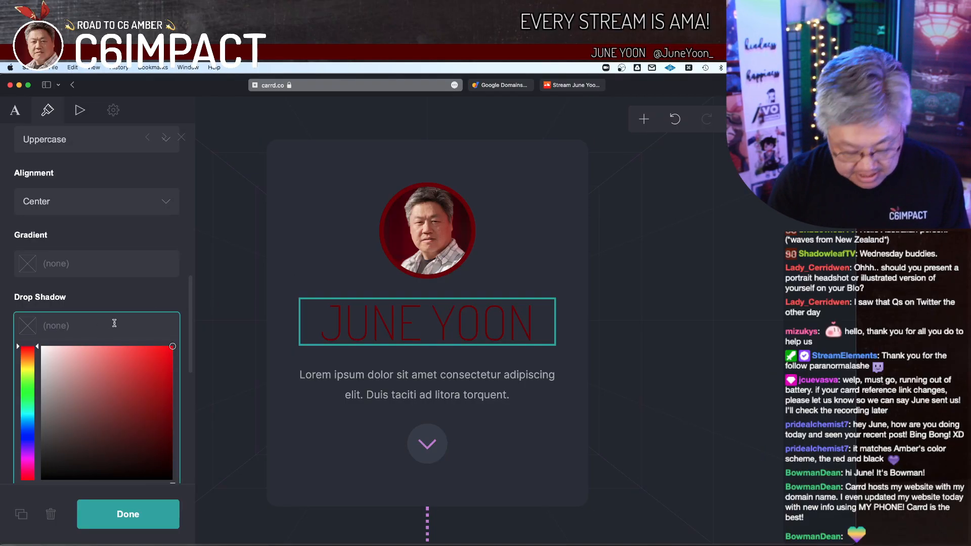
type("CCCCCCC")
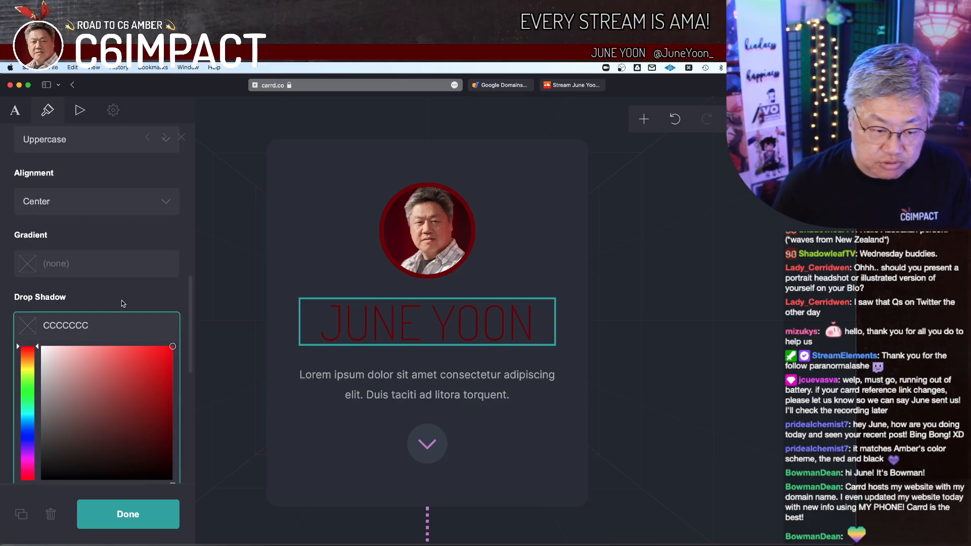
key("BackSpace")
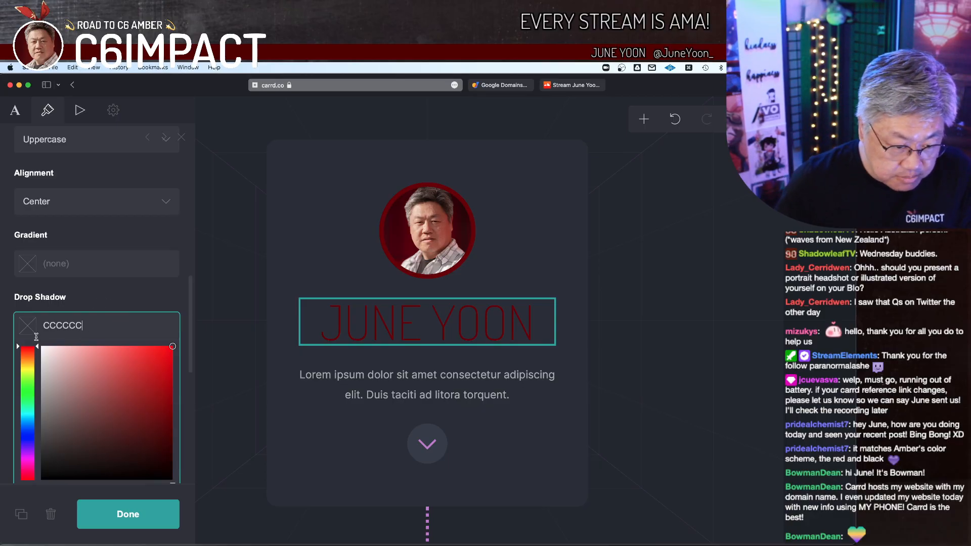
key("Return")
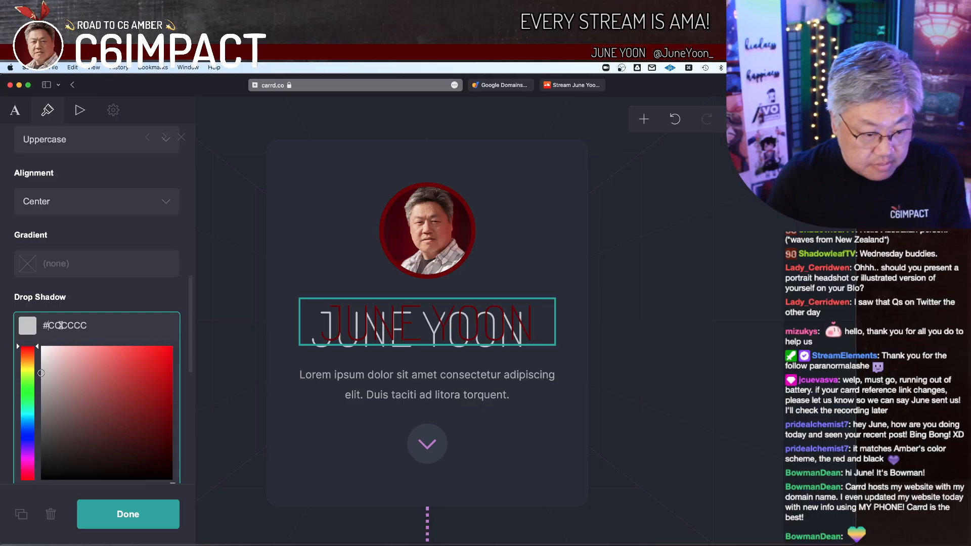
left_click(98, 292)
Step: Adjust the site title's drop shadow to a 90° angle, a distance of 0 and a blur of 0.75
scroll(125, 297, "down", 1)
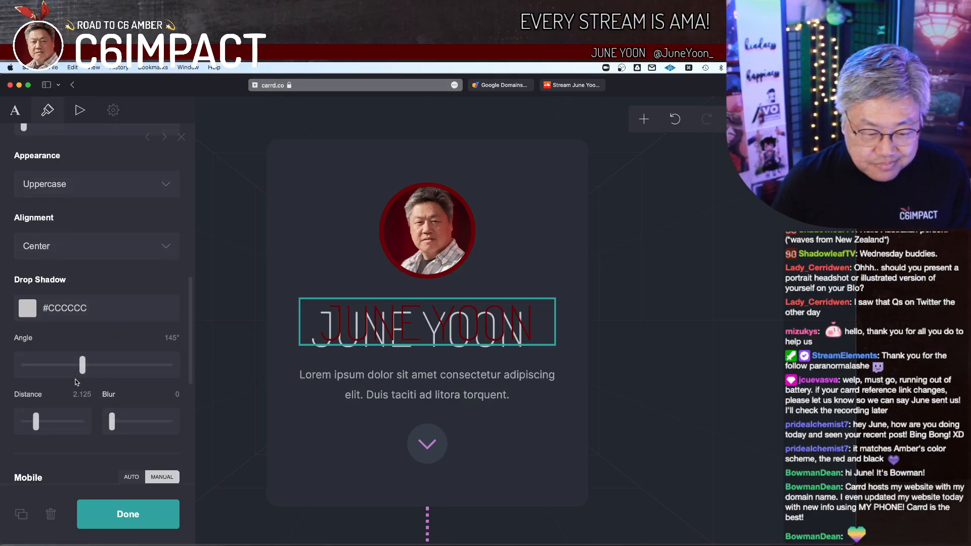
left_click_drag(83, 369, 42, 369)
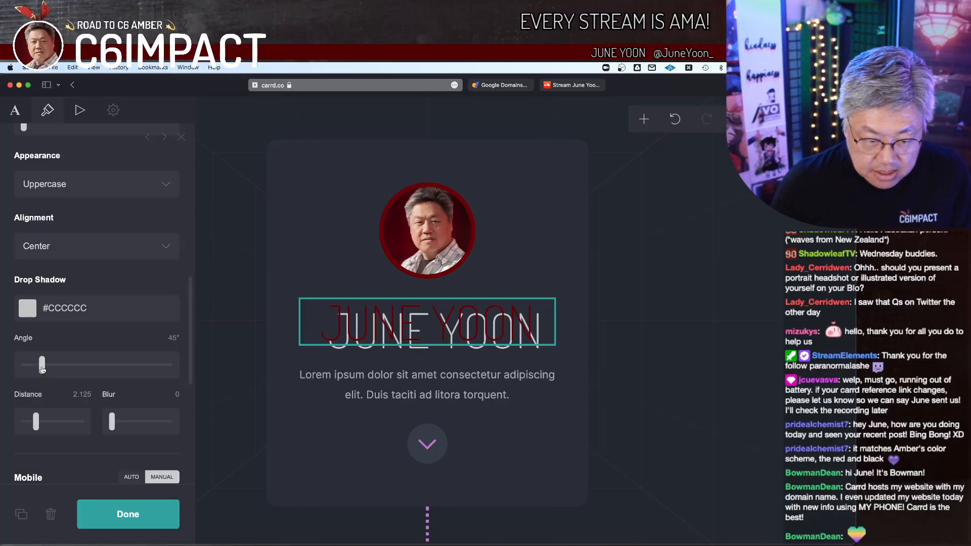
left_click_drag(37, 426, 25, 420)
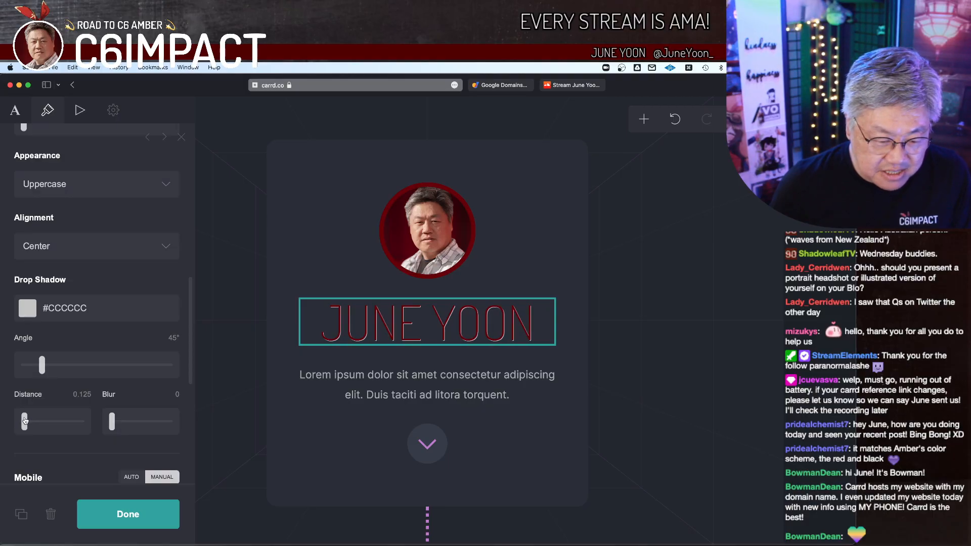
left_click_drag(43, 372, 61, 376)
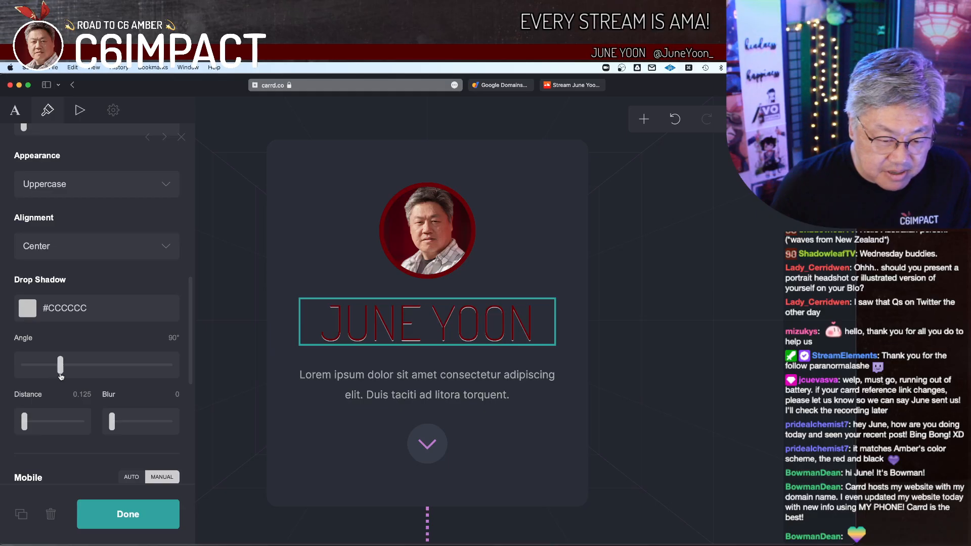
left_click_drag(24, 424, 26, 426)
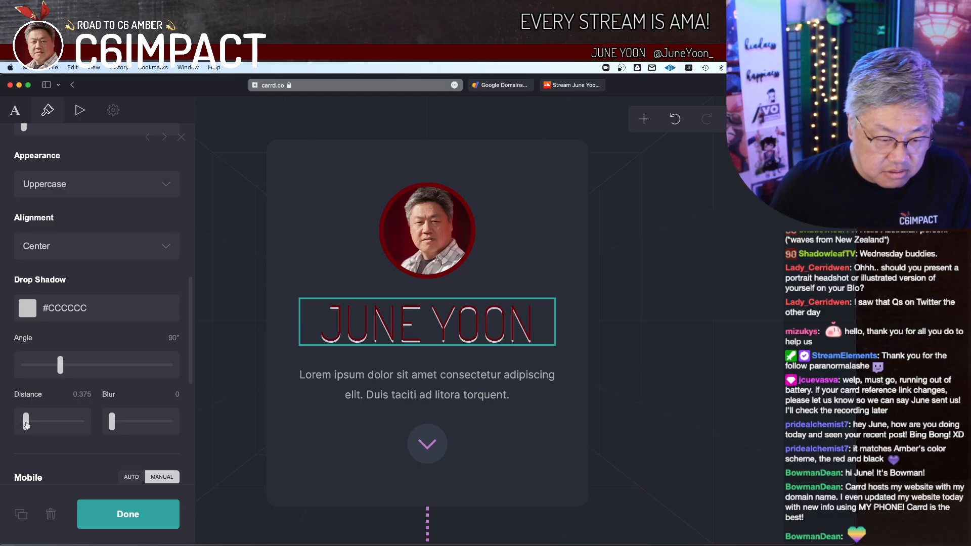
left_click_drag(112, 423, 117, 426)
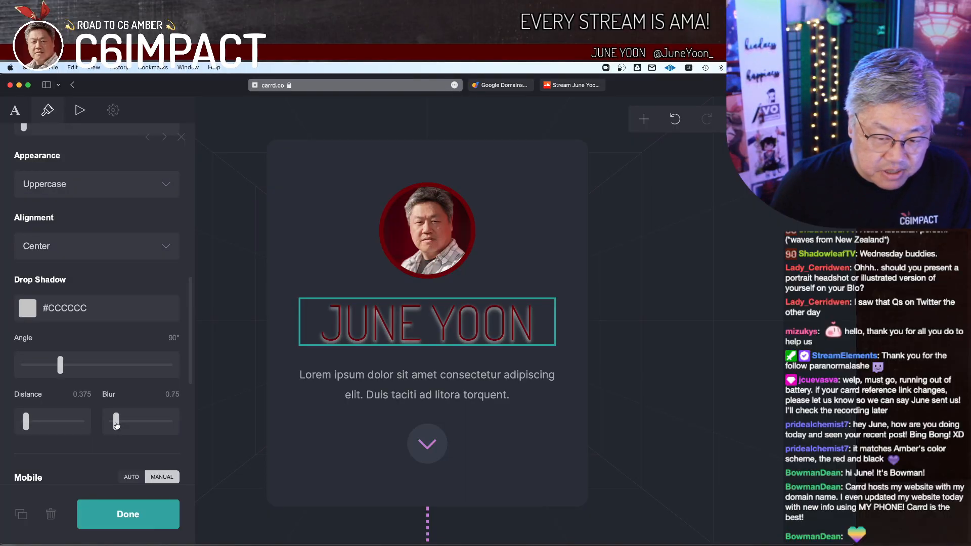
left_click_drag(25, 425, 24, 424)
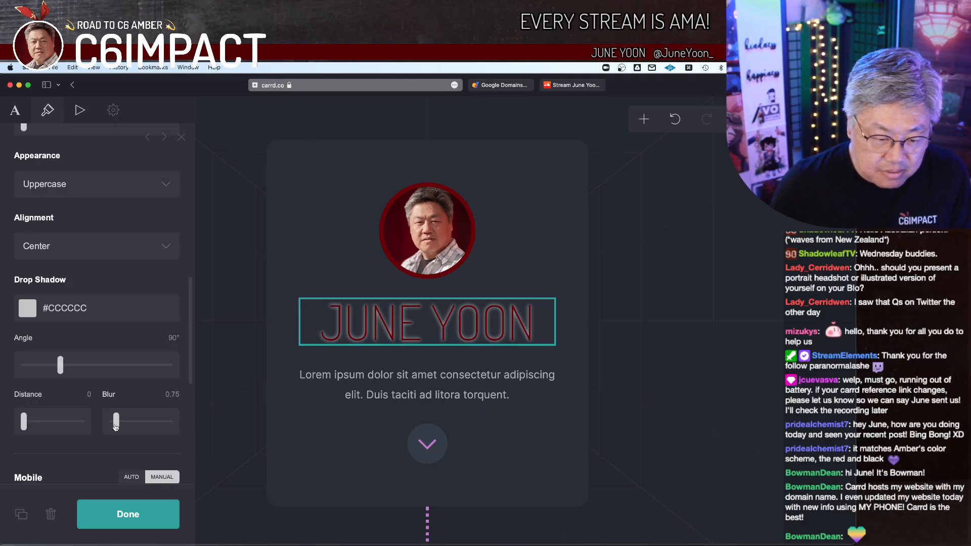
left_click_drag(116, 426, 117, 428)
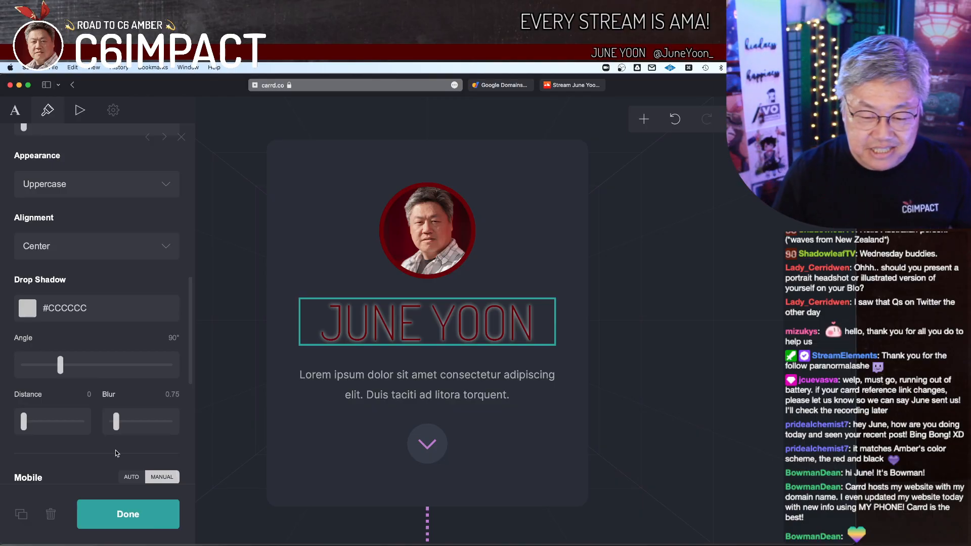
scroll(122, 449, "down", 3)
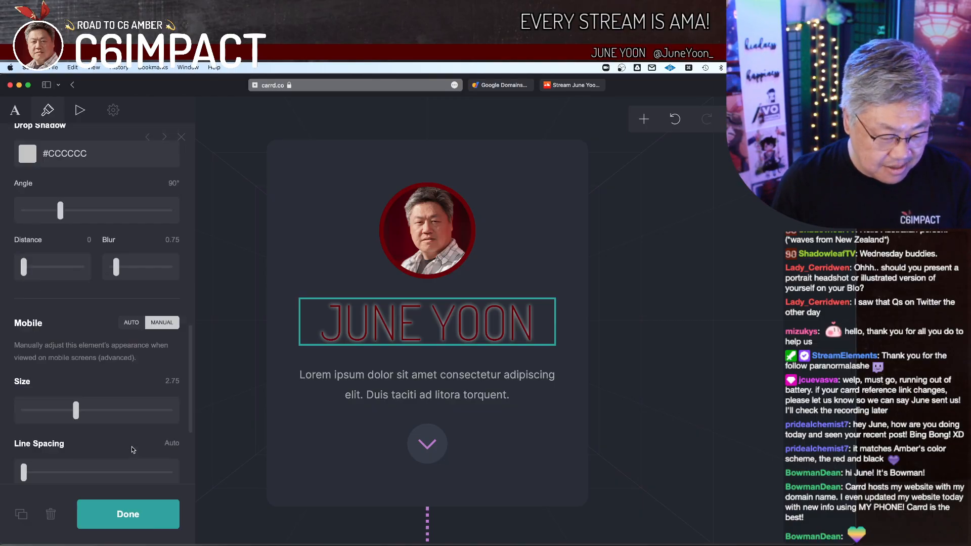
Step: Set the site title's mobile appearance to Auto and finish editing the title
left_click(131, 322)
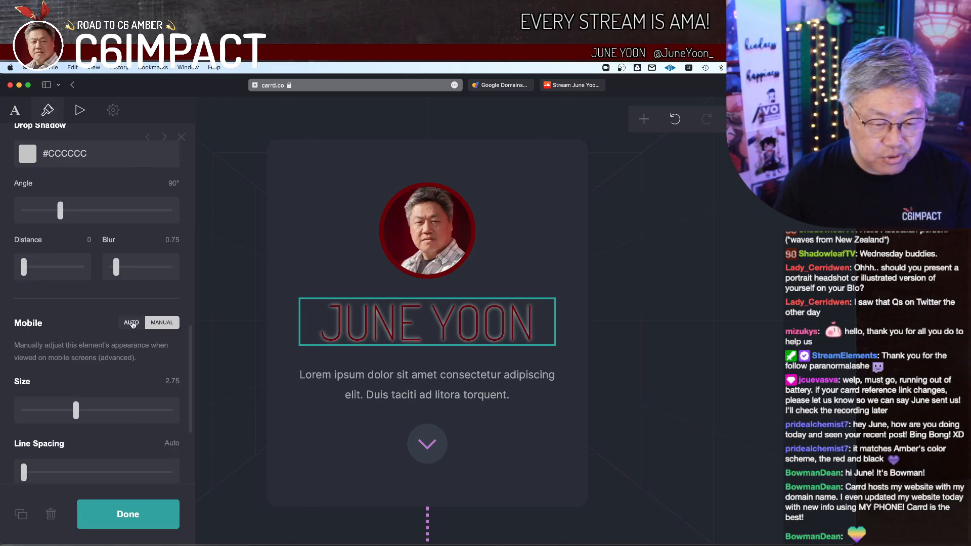
left_click(128, 514)
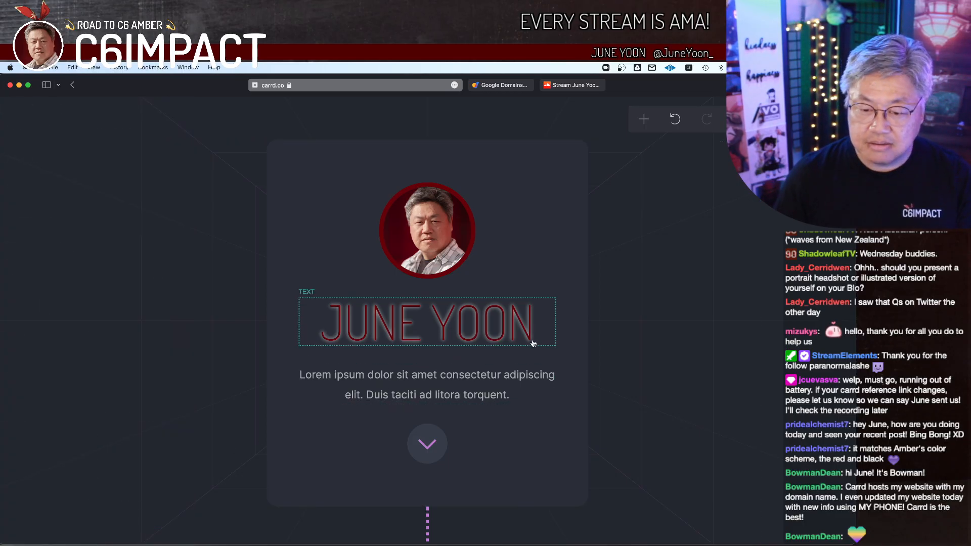
Step: Replace the placeholder paragraph below the site title with the contact email address
left_click(462, 394)
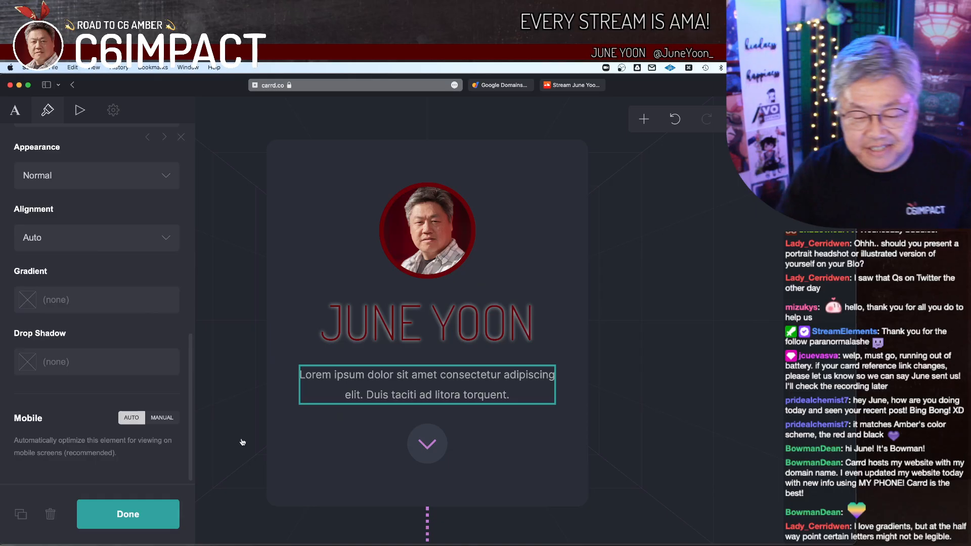
scroll(79, 197, "up", 10)
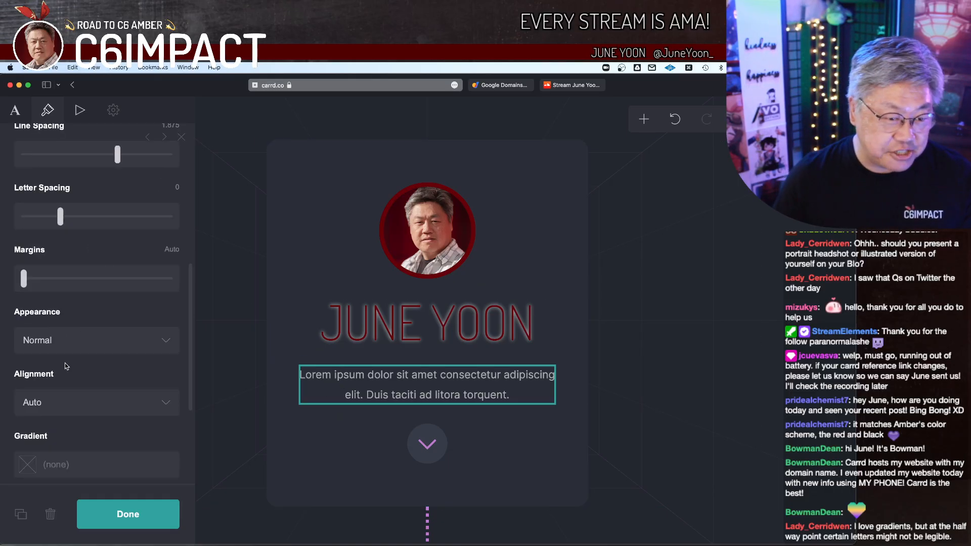
left_click_drag(113, 241, 3, 193)
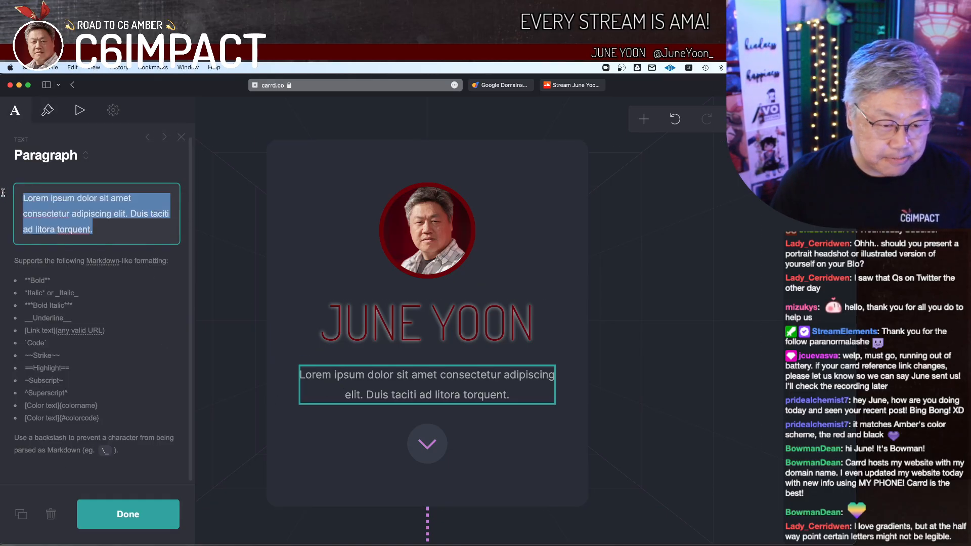
type("uen")
key("BackSpace")
key("BackSpace")
key("BackSpace")
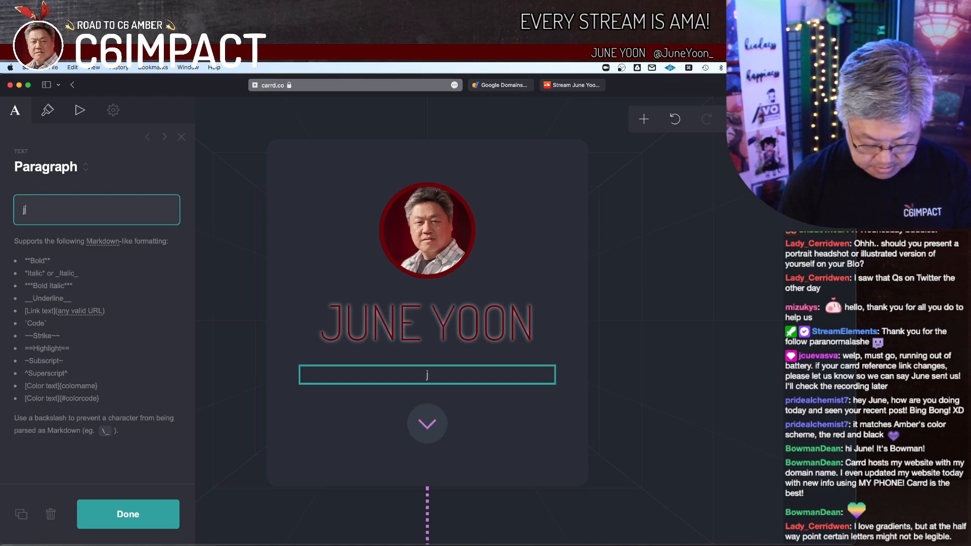
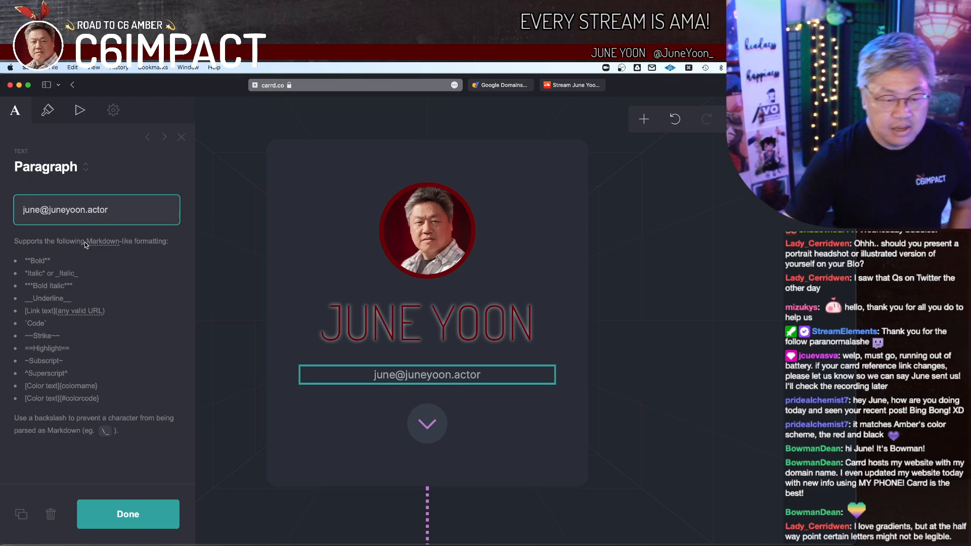
left_click(150, 275)
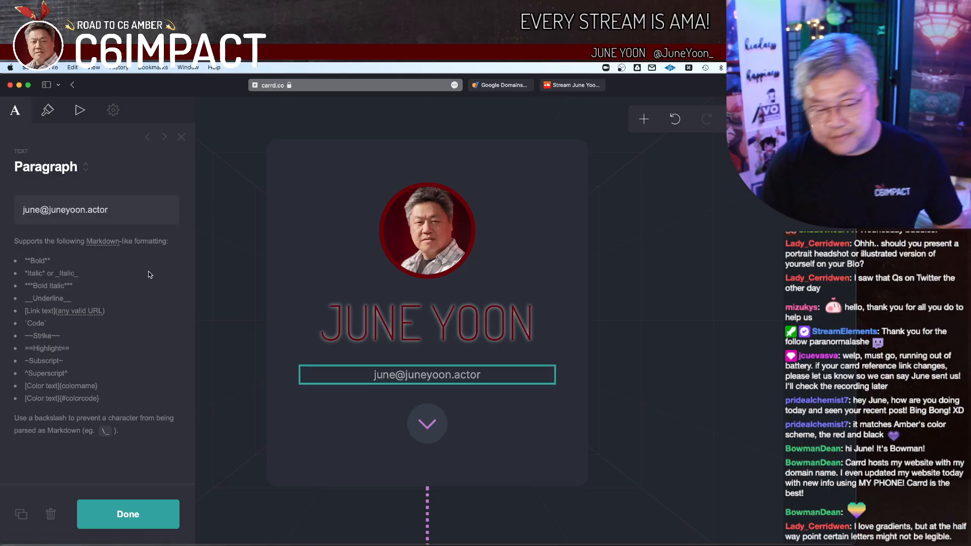
Step: Set the email text's font to Dosis and its color to #FFFFFF
left_click(47, 110)
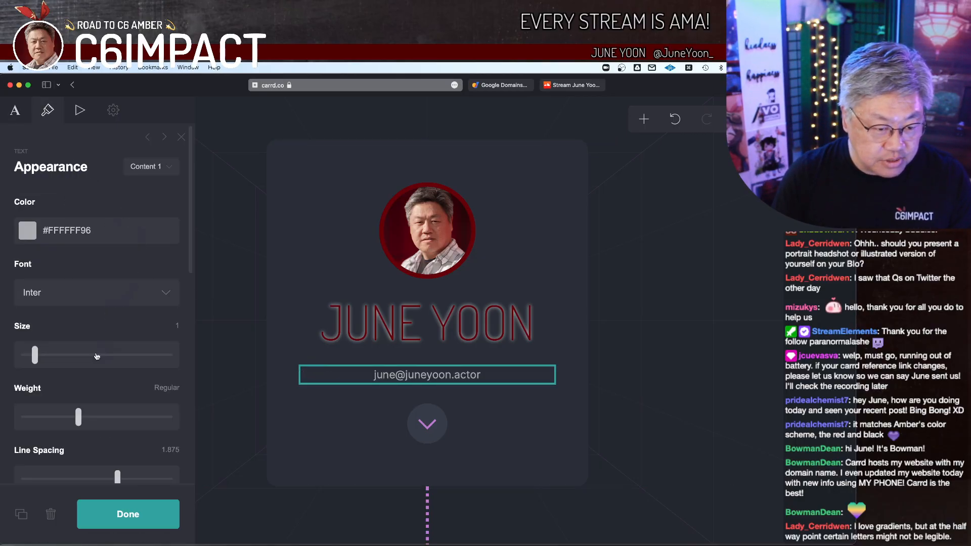
left_click(77, 300)
type("do")
key("Return")
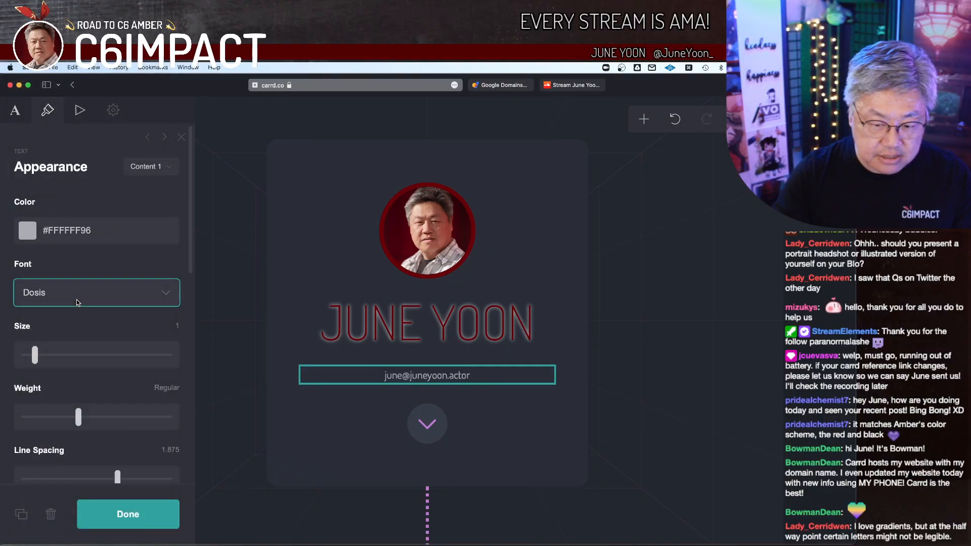
left_click(105, 230)
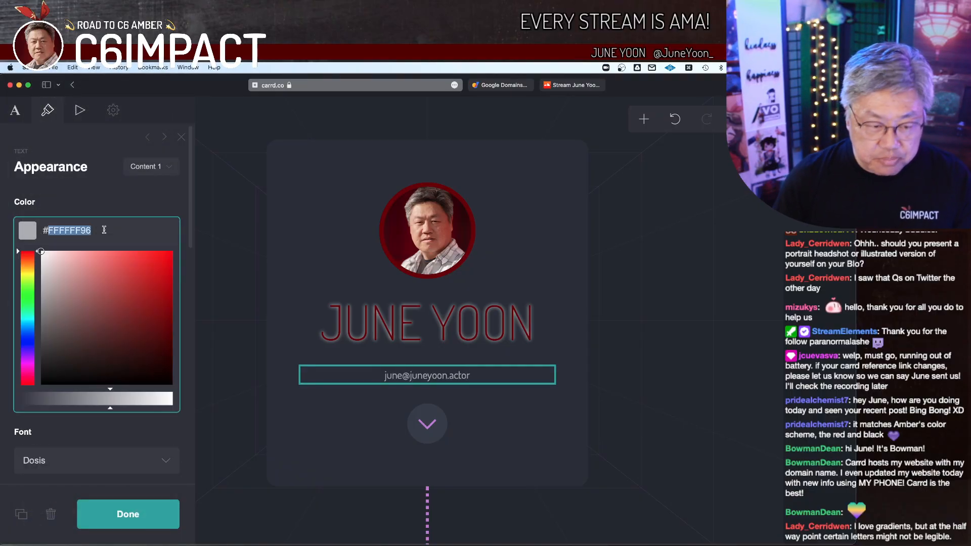
key("Right")
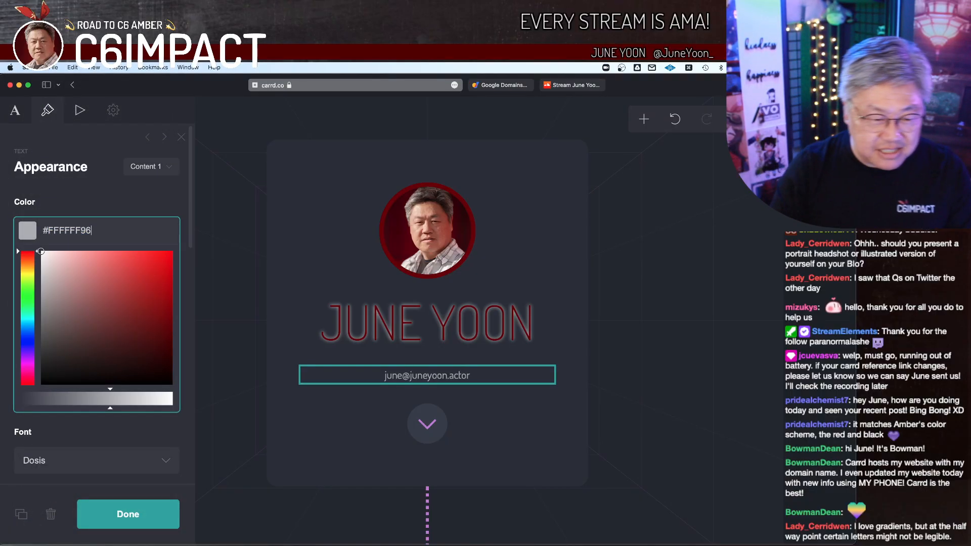
key("BackSpace")
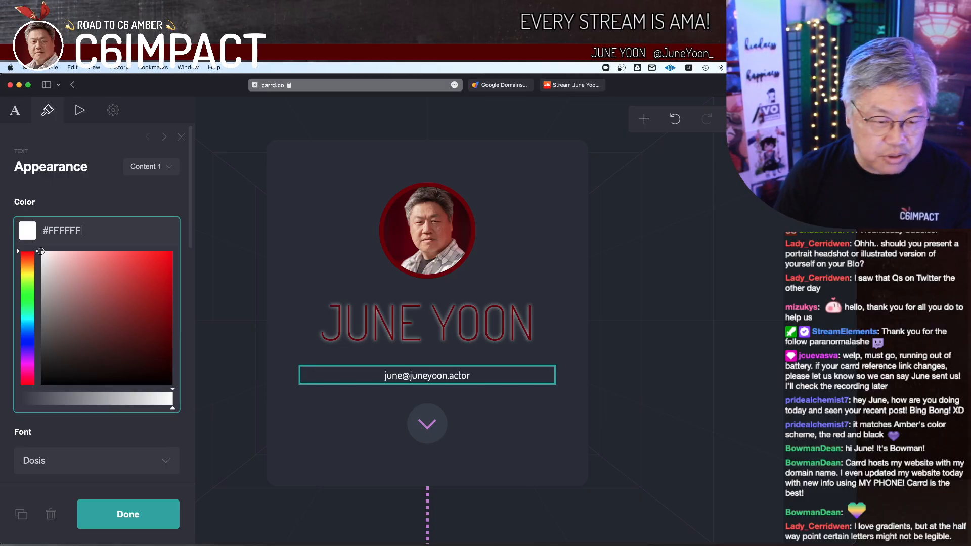
left_click(121, 195)
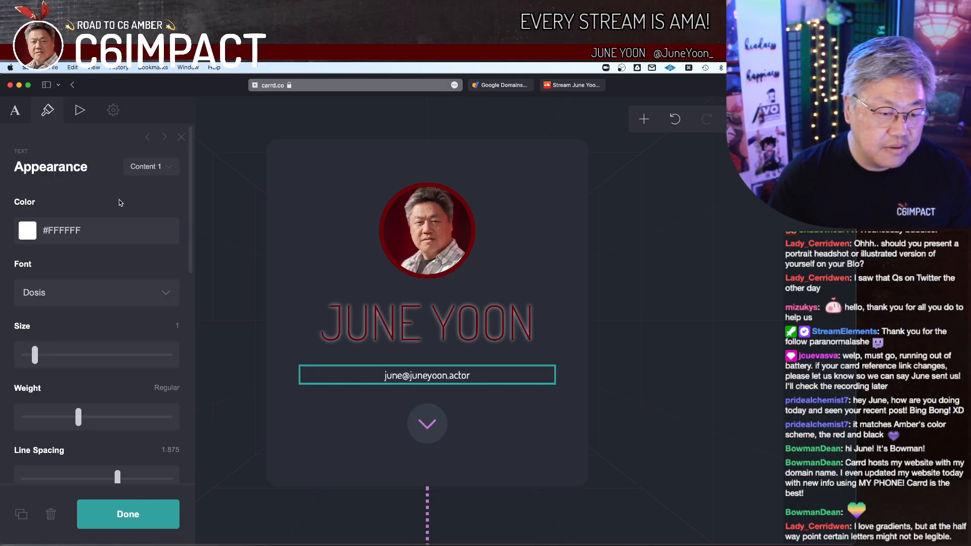
Step: Rename the email text's Content 1 style to Email Address
left_click(156, 172)
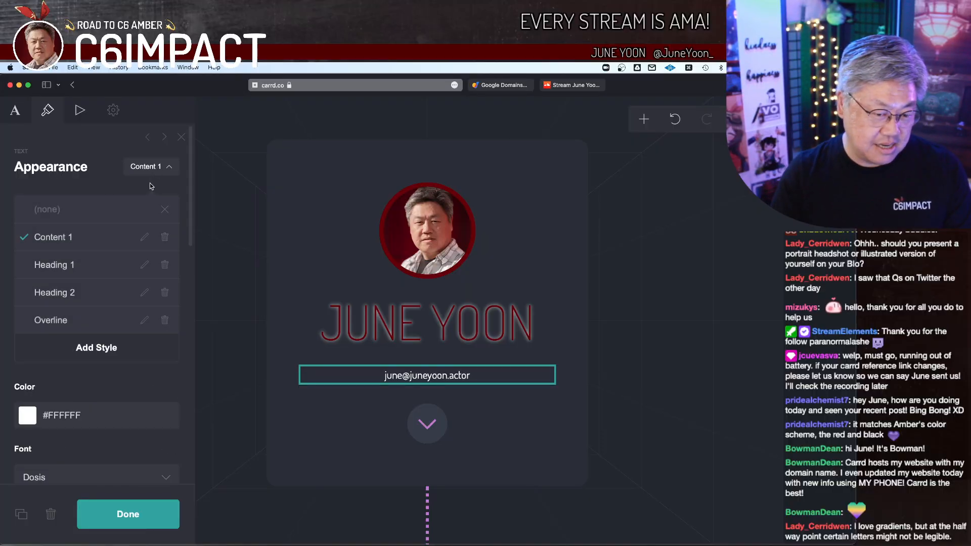
left_click(151, 237)
type("Email Address")
key("Return")
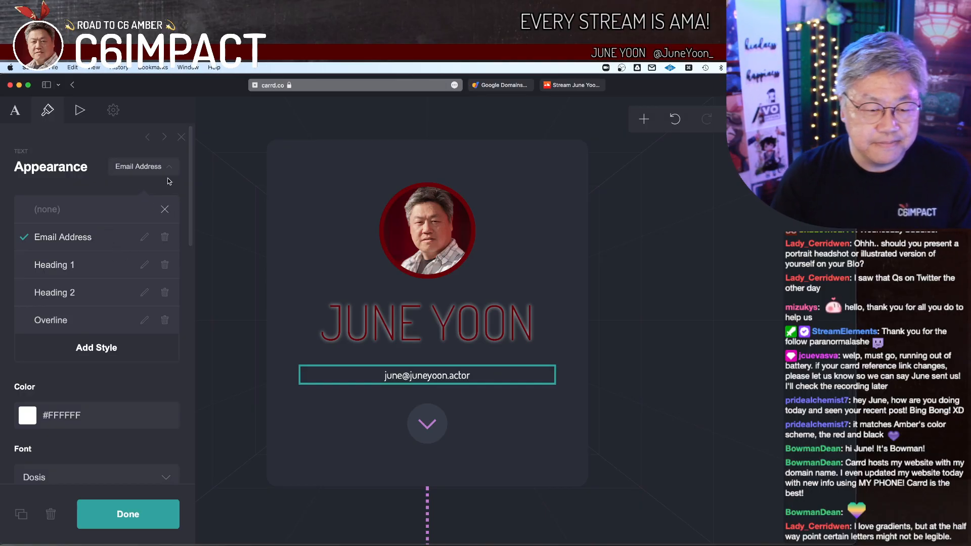
left_click(146, 167)
Step: Set the email text's size to 1.25 and its weight to Thin
scroll(165, 251, "down", 3)
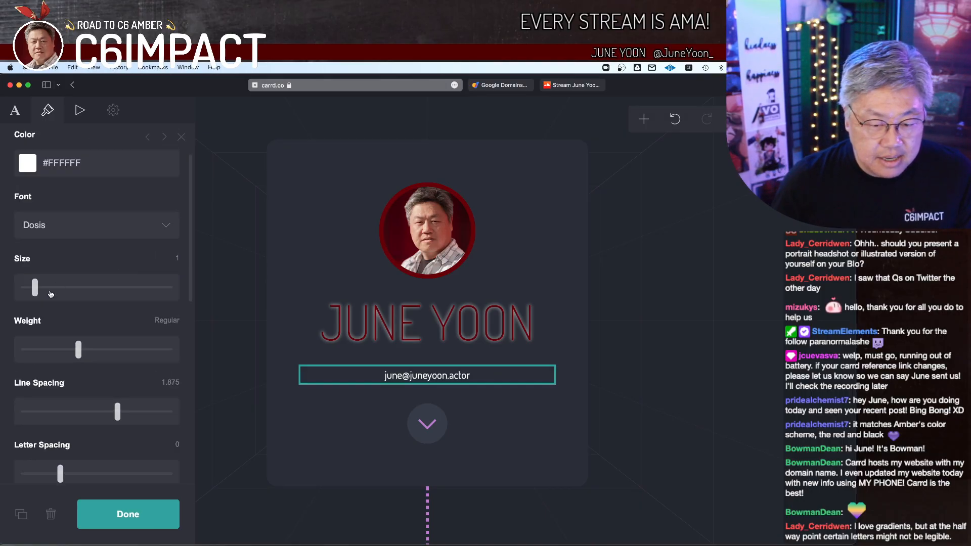
left_click_drag(40, 289, 40, 289)
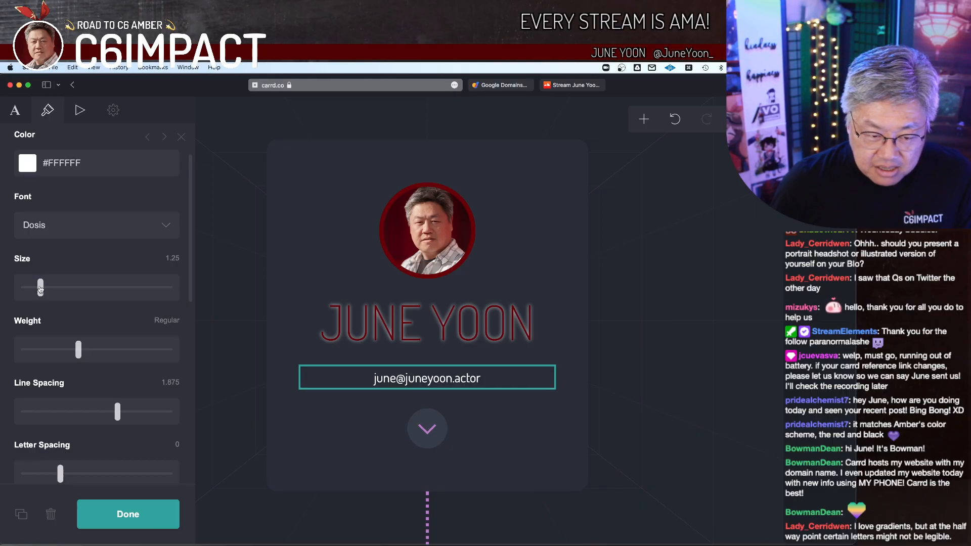
scroll(77, 323, "down", 1)
left_click_drag(77, 326, 9, 335)
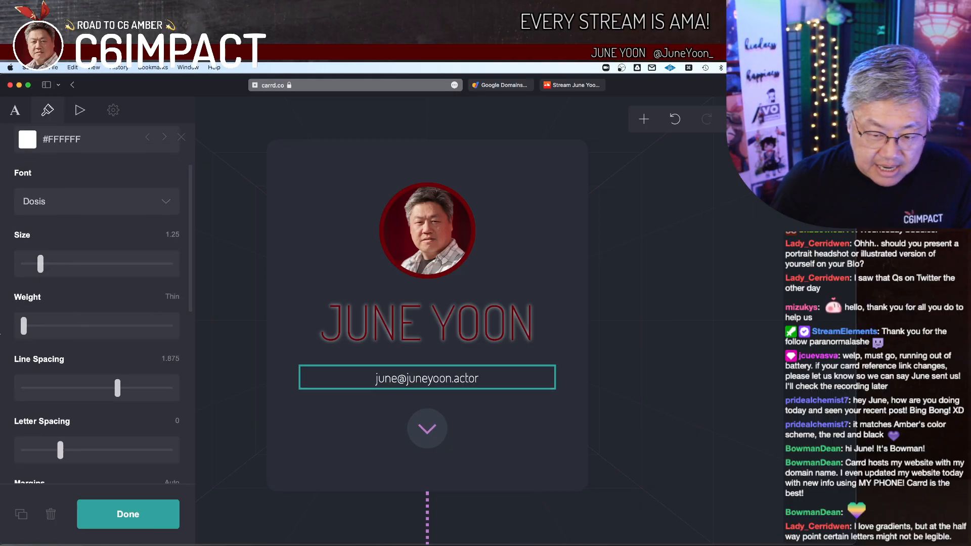
Step: Set the email text's letter case appearance to Lowercase
scroll(105, 354, "down", 2)
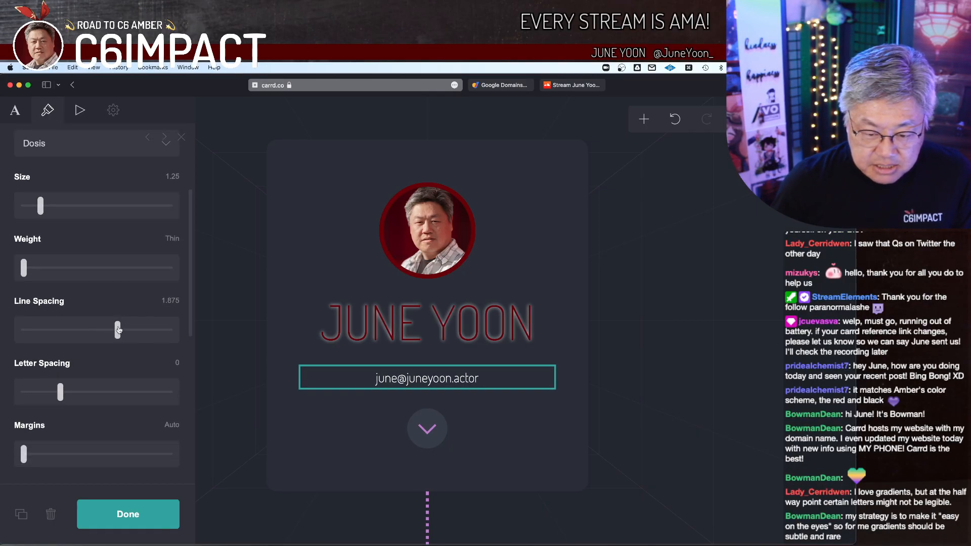
scroll(118, 329, "down", 4)
scroll(76, 319, "down", 2)
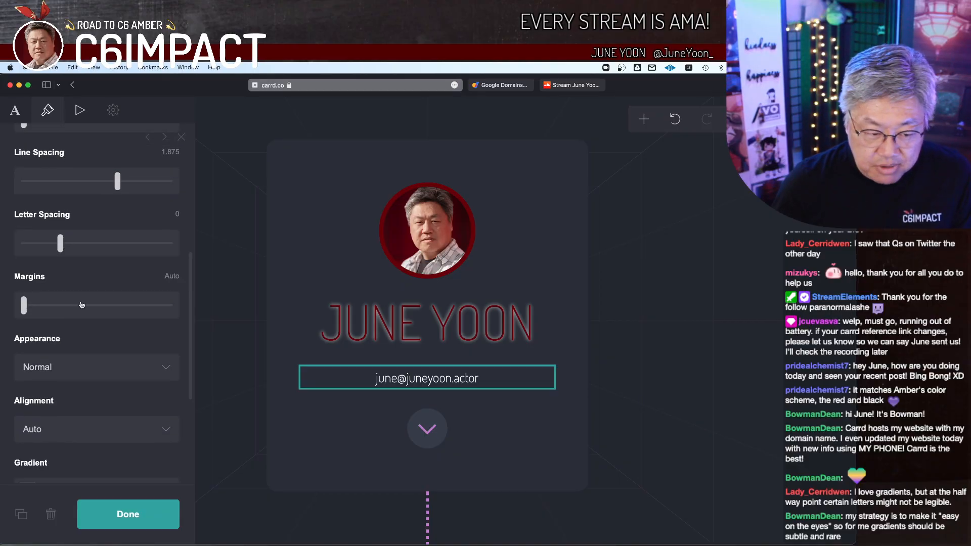
left_click(111, 355)
left_click(107, 364)
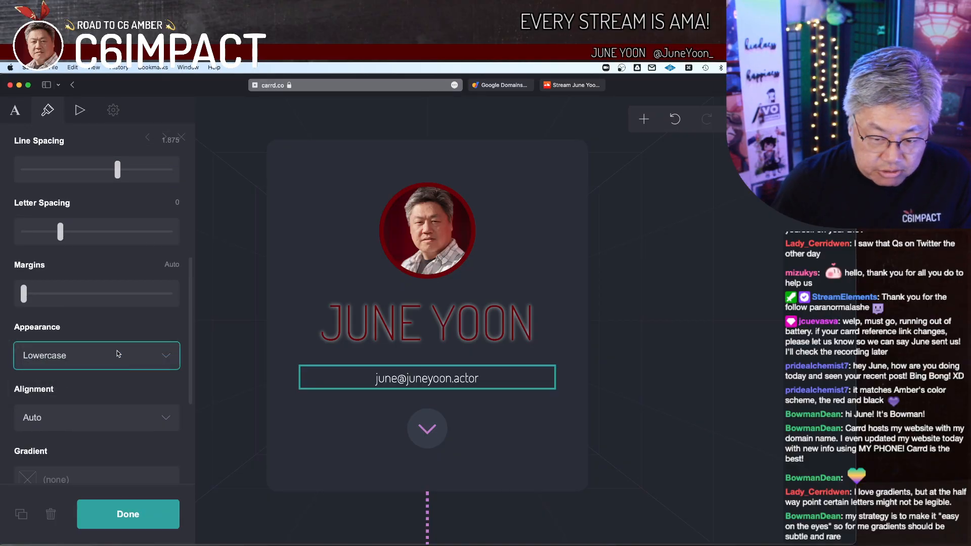
Step: Add a drop shadow to the email text in the color #000000 and finish editing it
scroll(125, 331, "down", 4)
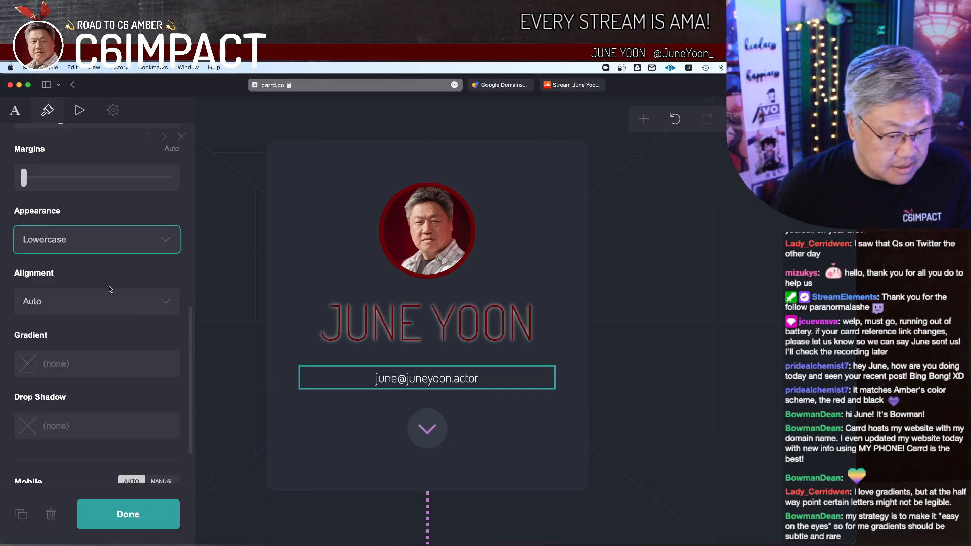
scroll(126, 329, "down", 2)
left_click(109, 339)
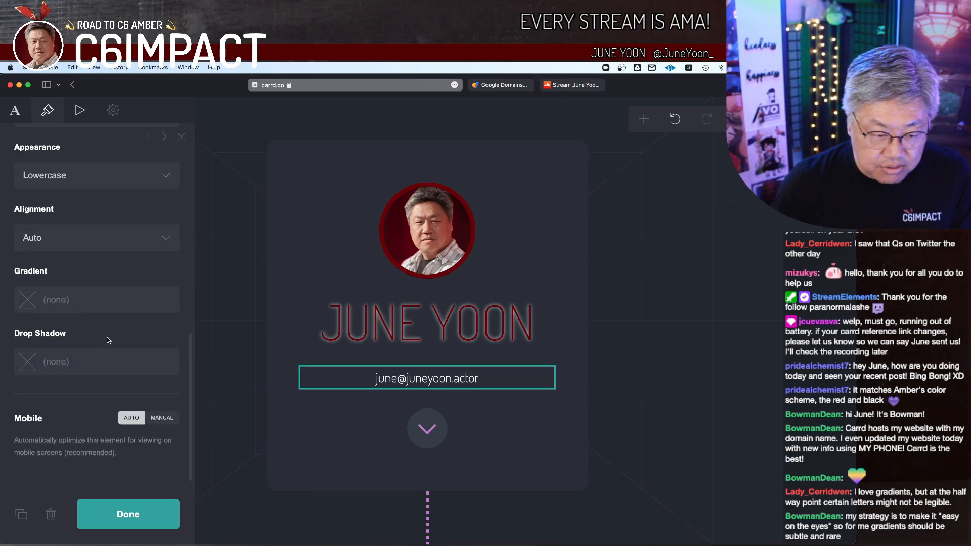
left_click(97, 361)
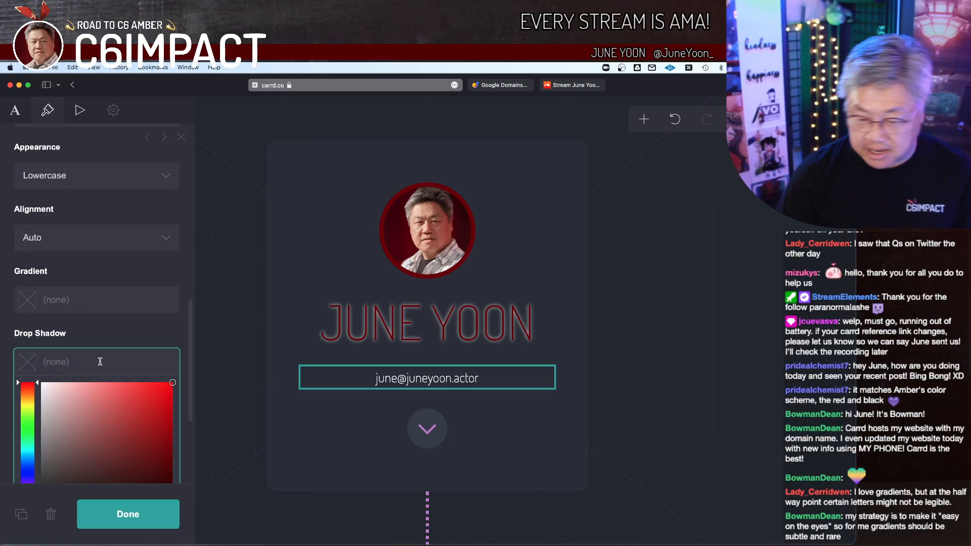
type("000000")
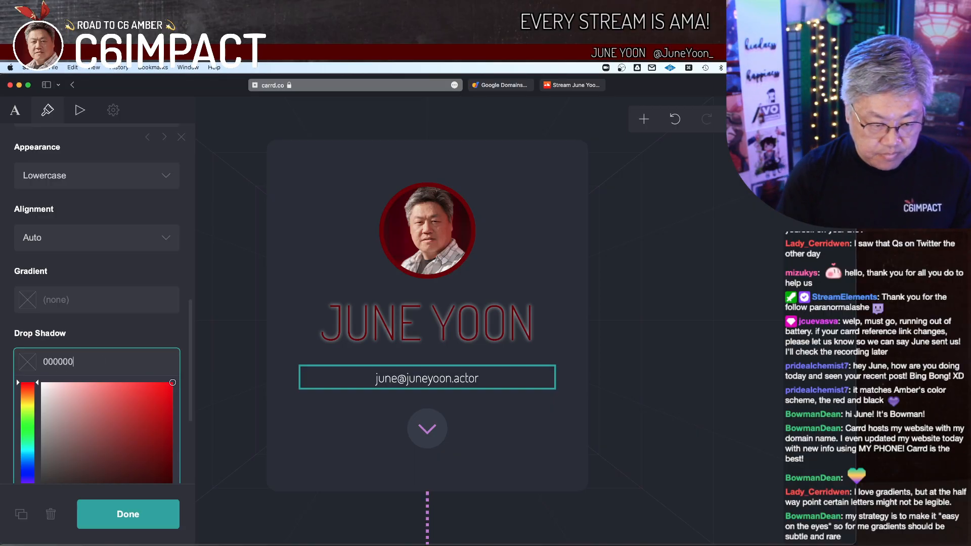
left_click(43, 362)
type("#000000")
left_click(104, 513)
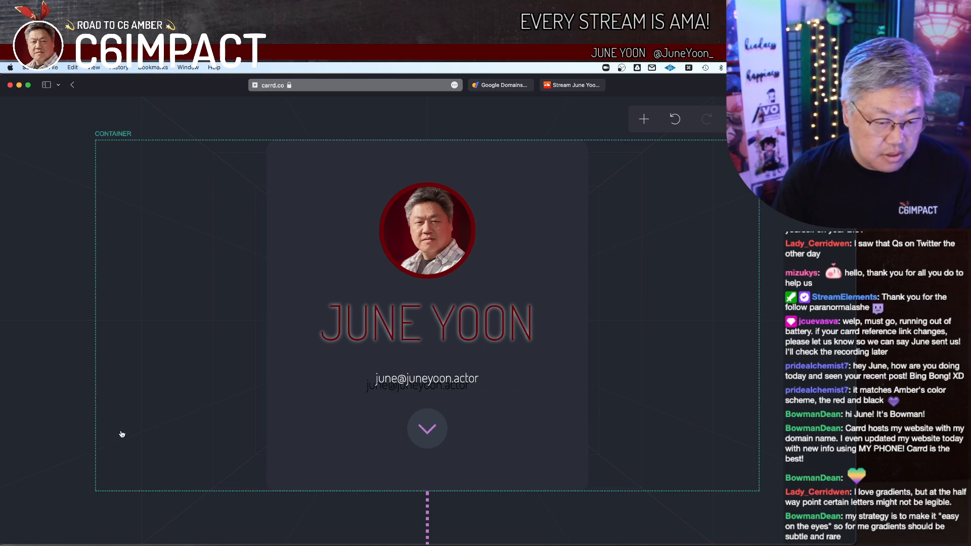
Step: Adjust the email text's drop shadow to a 90° angle, a distance of 0.25 and a blur of 0.5
left_click(395, 391)
scroll(84, 324, "down", 3)
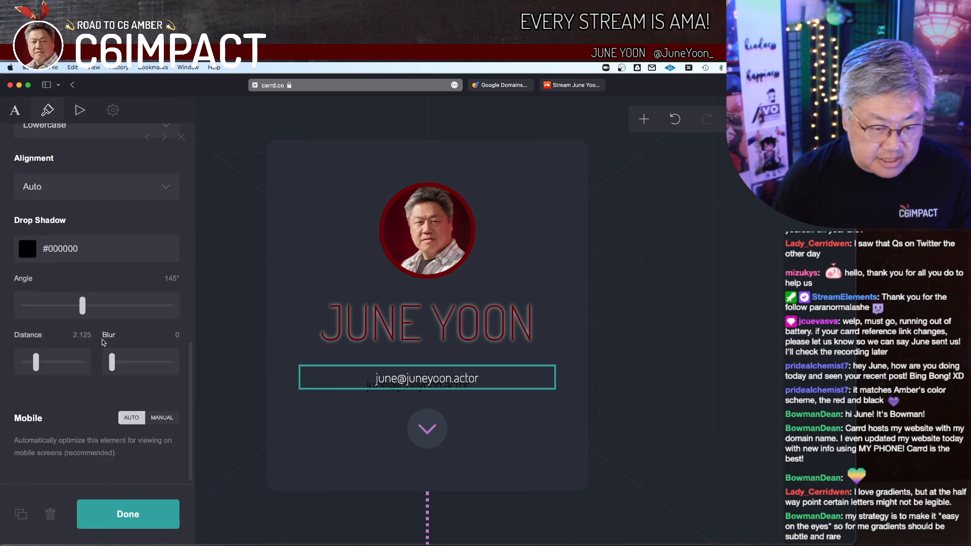
left_click_drag(82, 312, 61, 309)
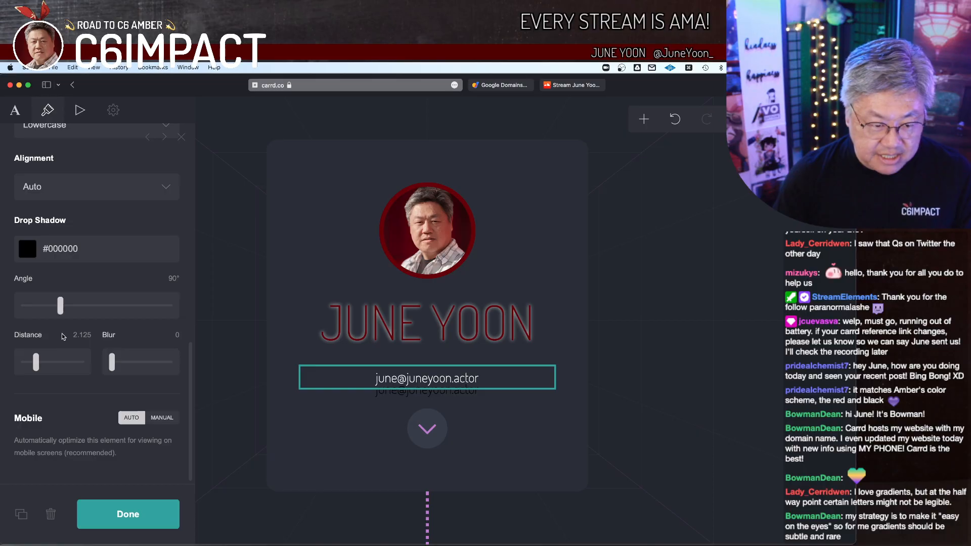
left_click_drag(37, 366, 26, 368)
mouse_move(112, 366)
left_mouse_down()
mouse_move(124, 366)
mouse_move(116, 366)
left_mouse_up()
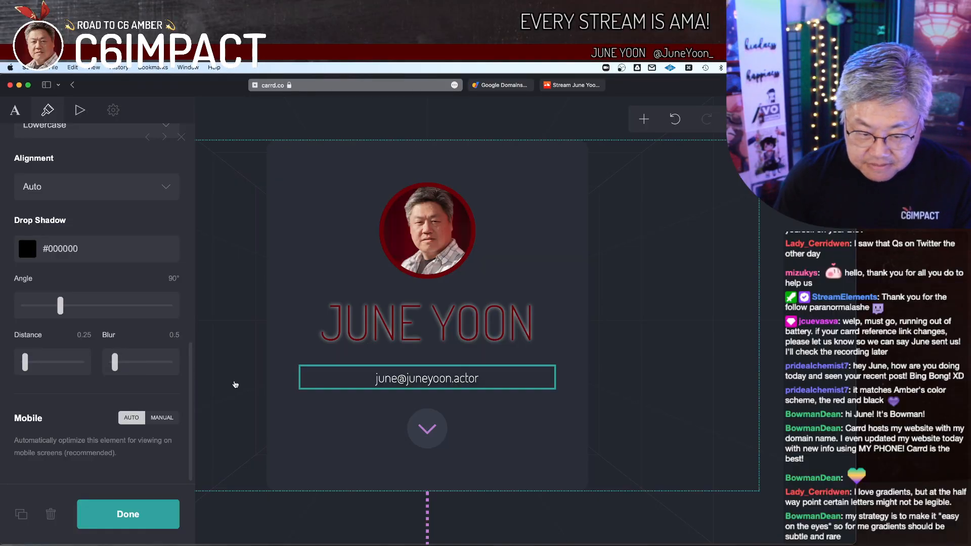
left_click(128, 514)
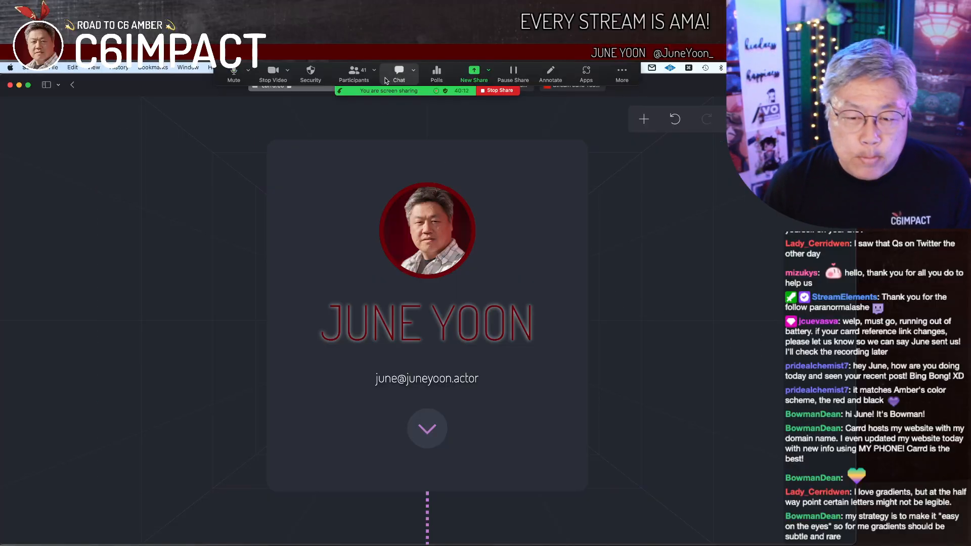
left_click_drag(412, 81, 0, 316)
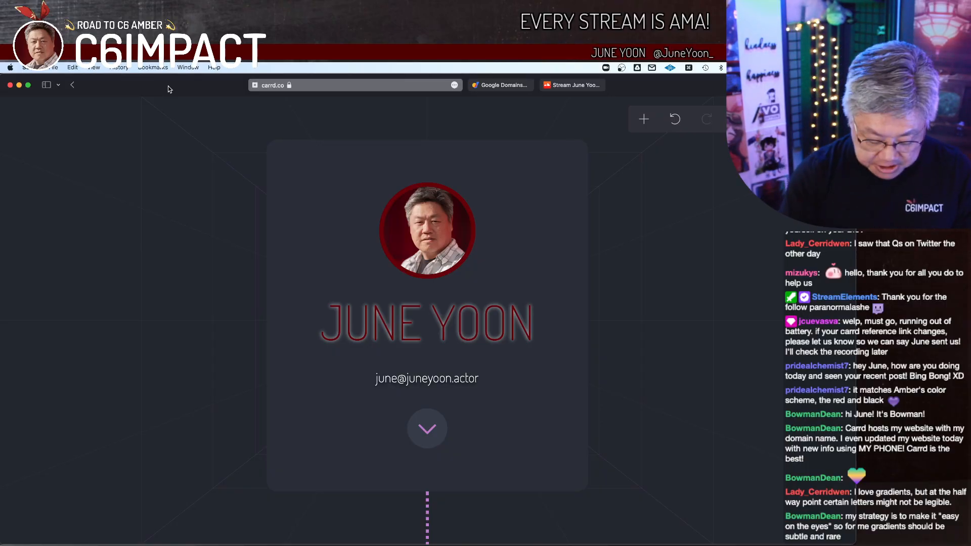
Step: Open the actor's existing .actor website in a new browser tab for reference
key("super+t")
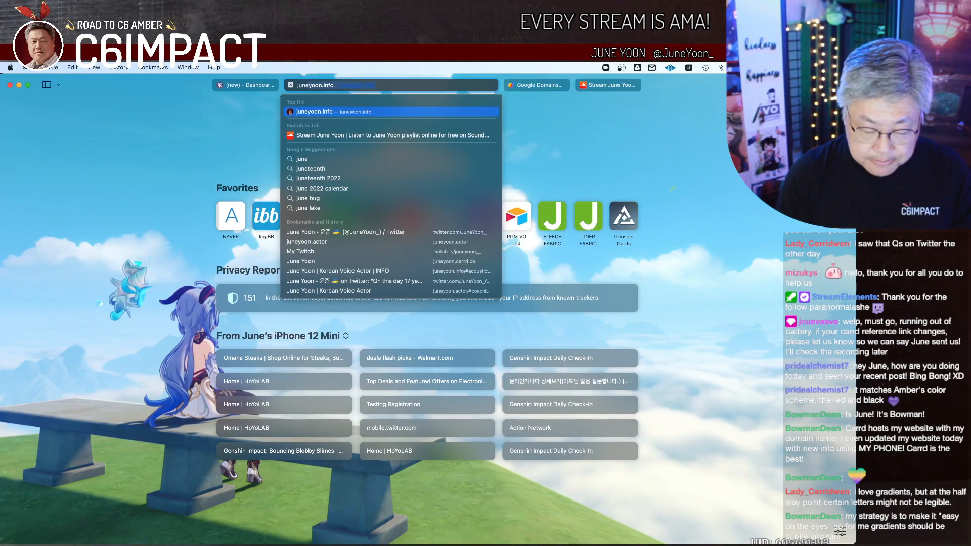
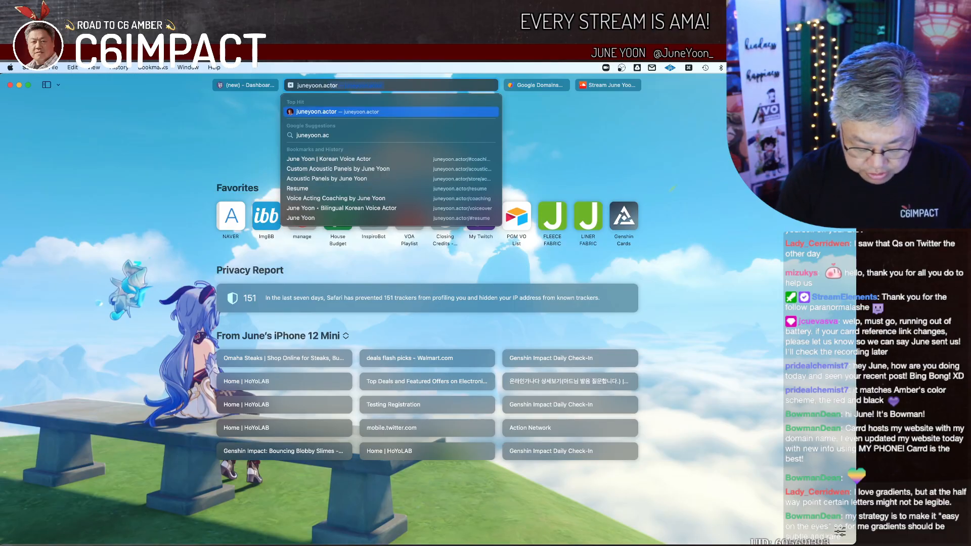
key("Return")
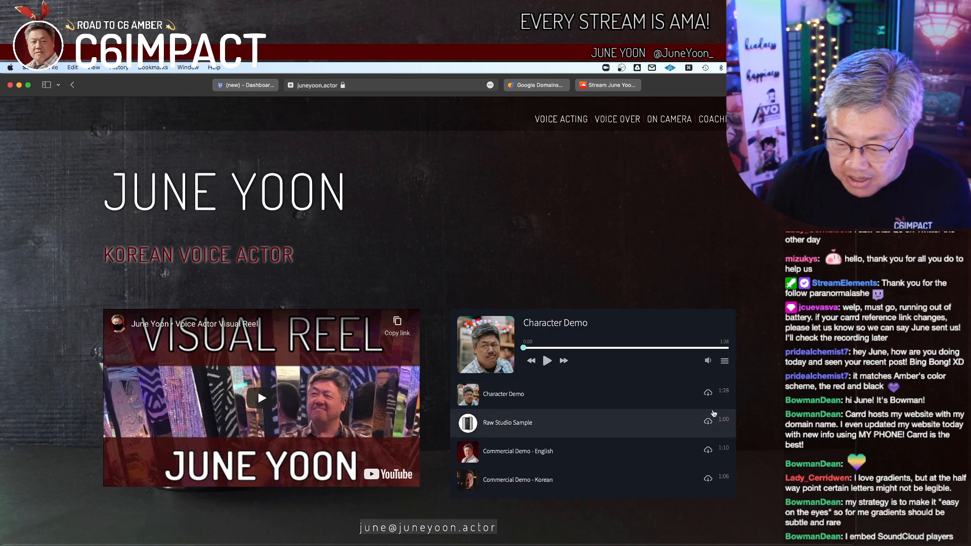
Step: Look through the voice over and voice acting sections of the existing site, including their audio demo players
scroll(665, 422, "down", 1)
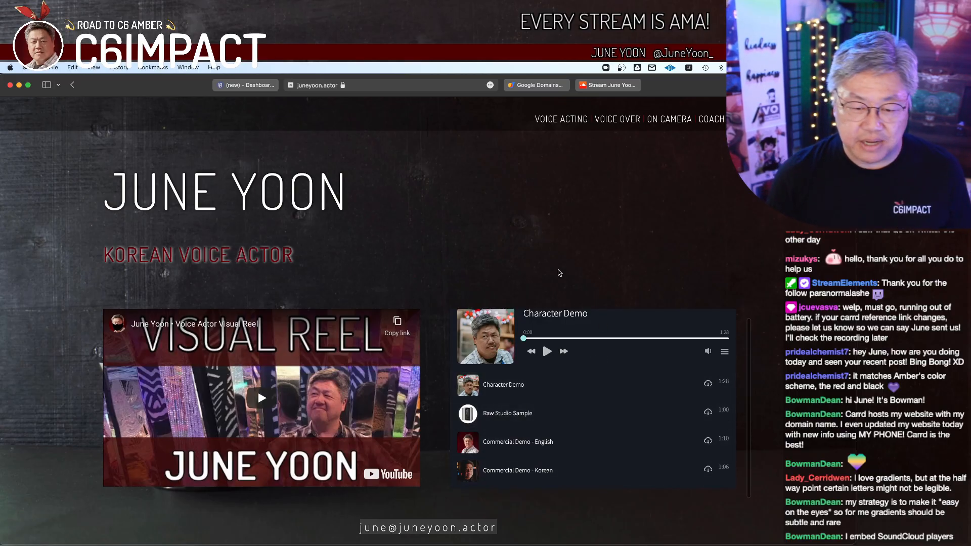
left_click(617, 119)
scroll(372, 434, "down", 3)
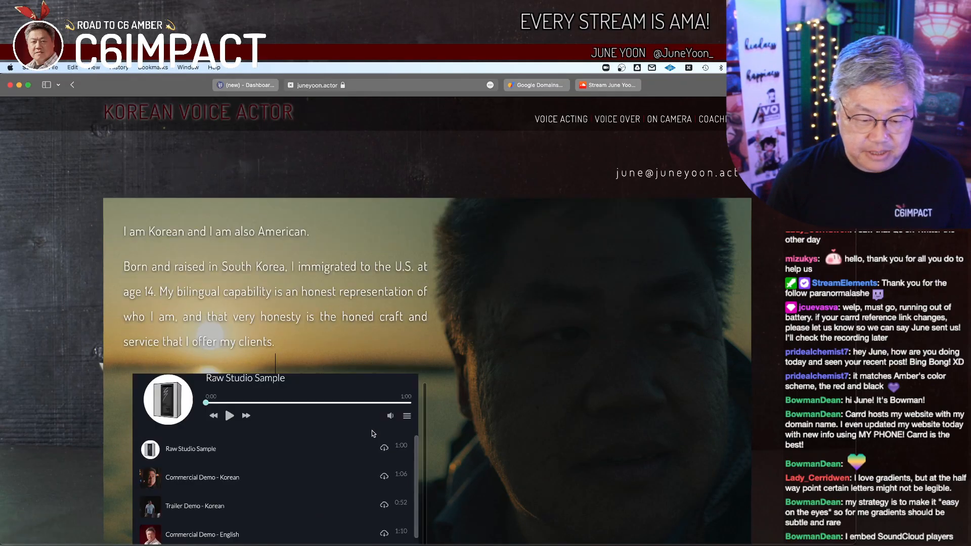
scroll(371, 433, "down", 2)
scroll(239, 470, "down", 2)
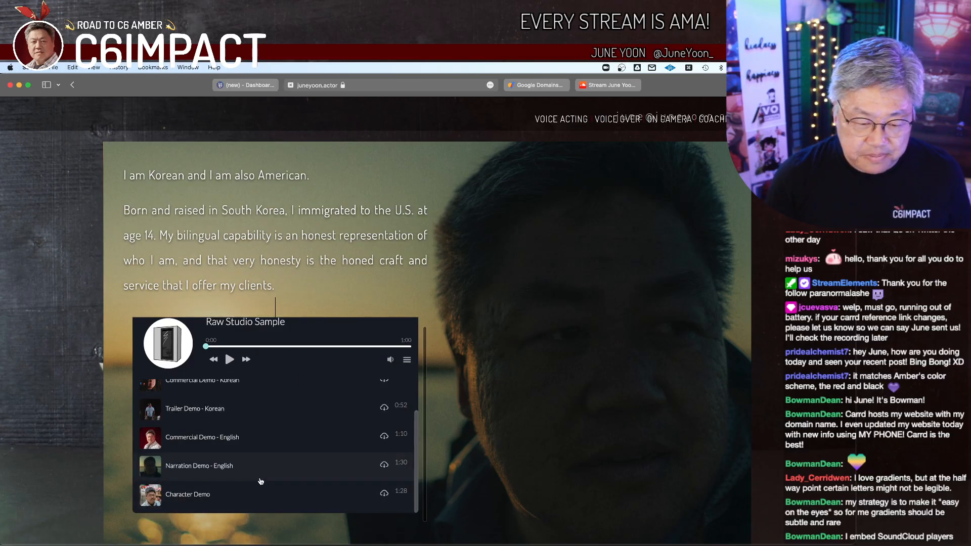
scroll(455, 384, "up", 4)
left_click(554, 122)
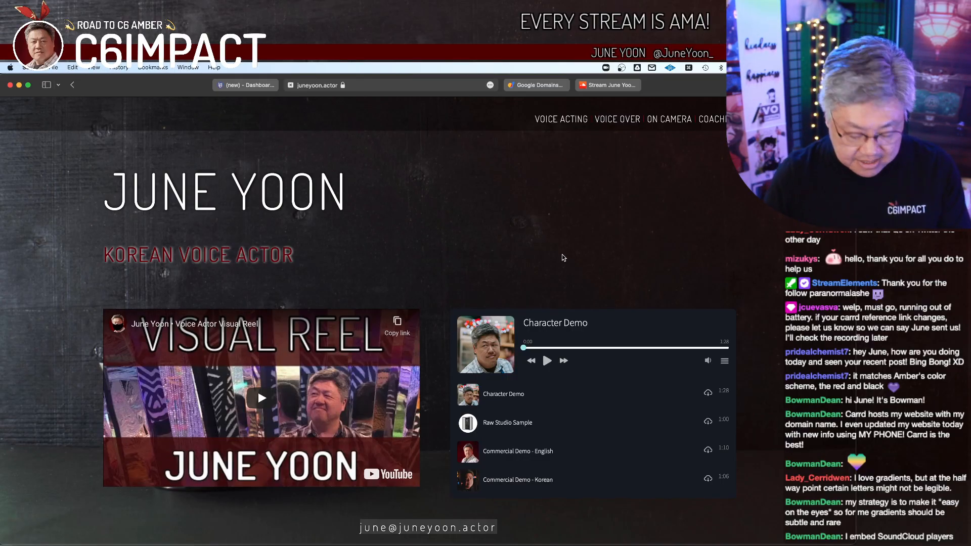
Step: Leave the reference site, switch to SoundCloud and copy the link of the two-track demo playlist
left_click(536, 85)
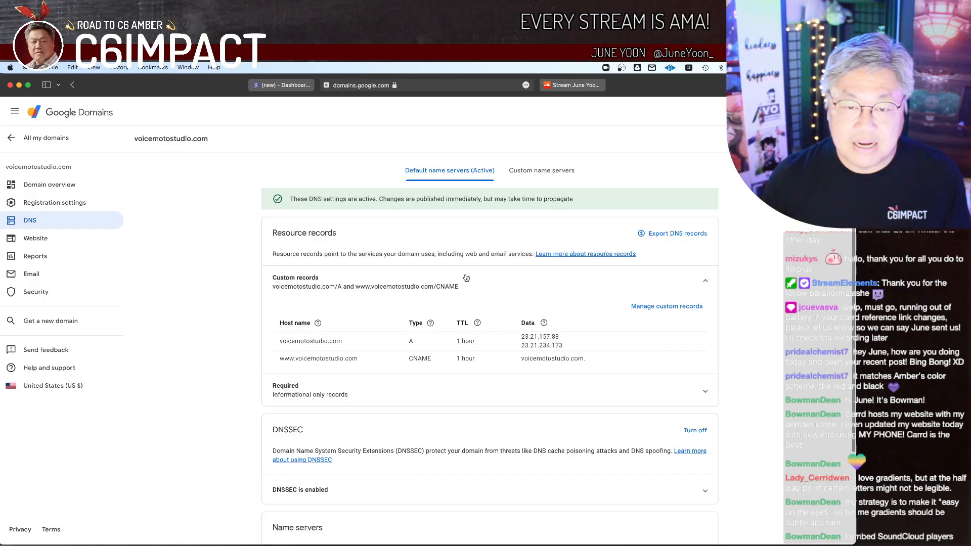
left_click(576, 84)
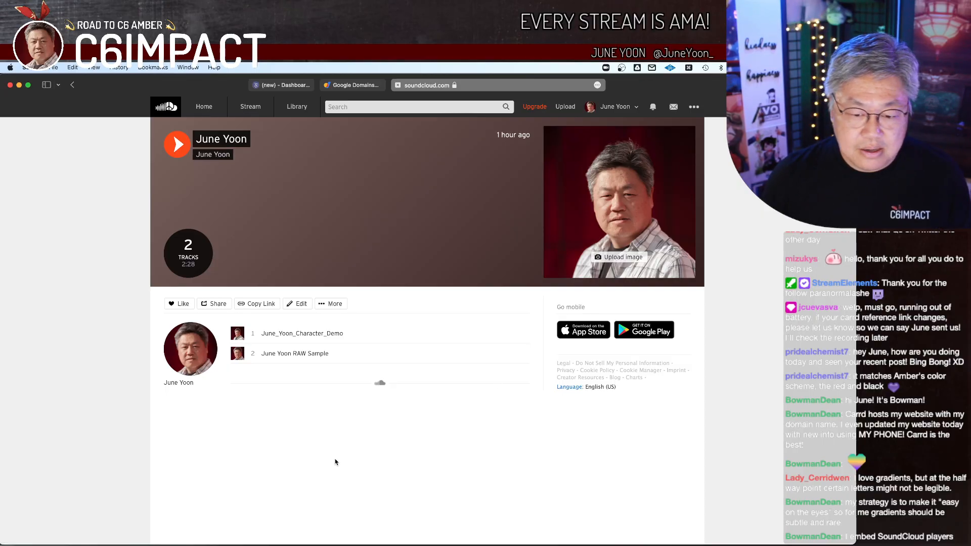
left_click(263, 308)
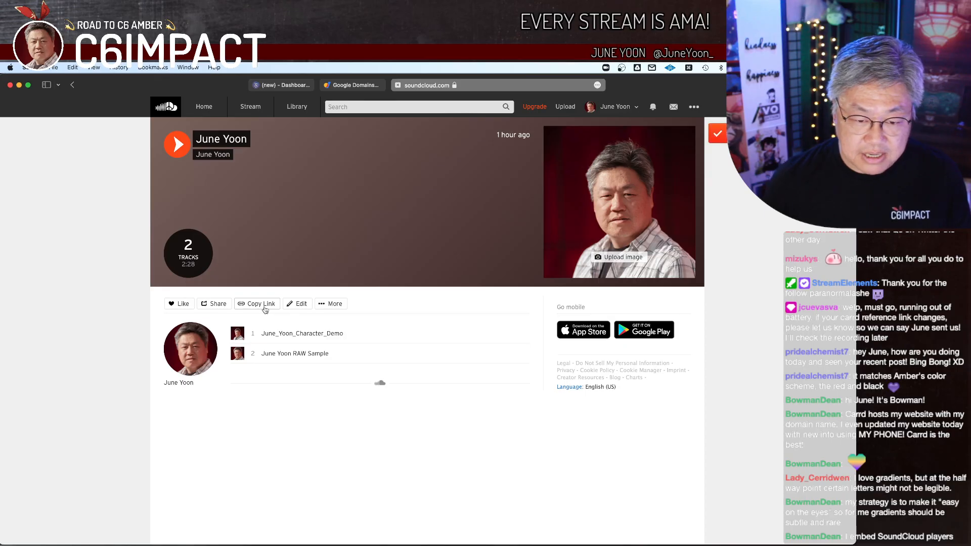
Step: Return to the Carrd editor and add an Audio element between the name title and the email text
left_click(290, 85)
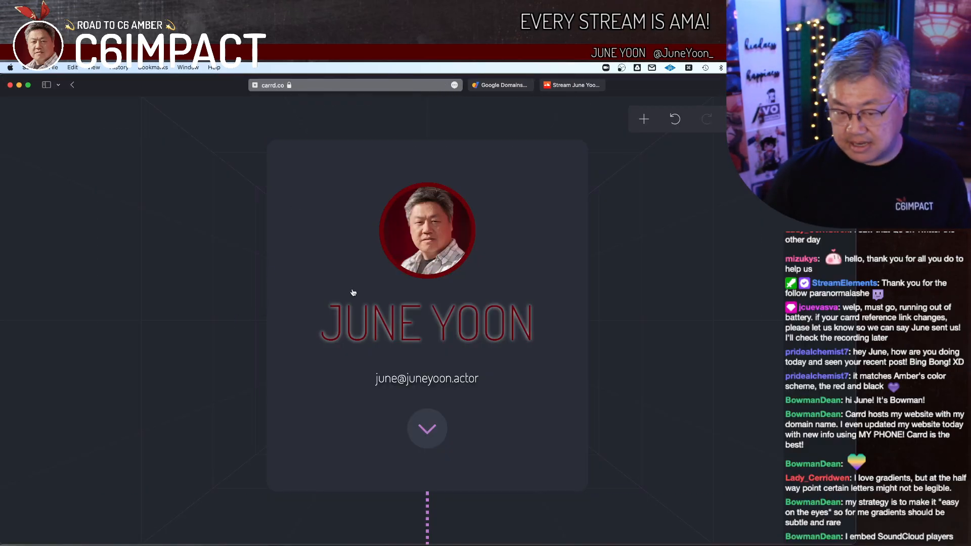
left_click(461, 321)
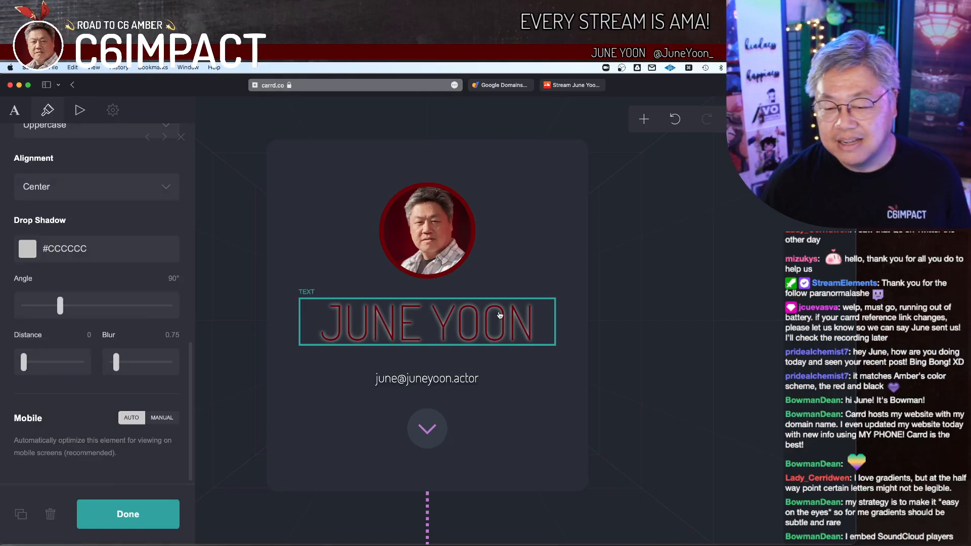
left_click(644, 118)
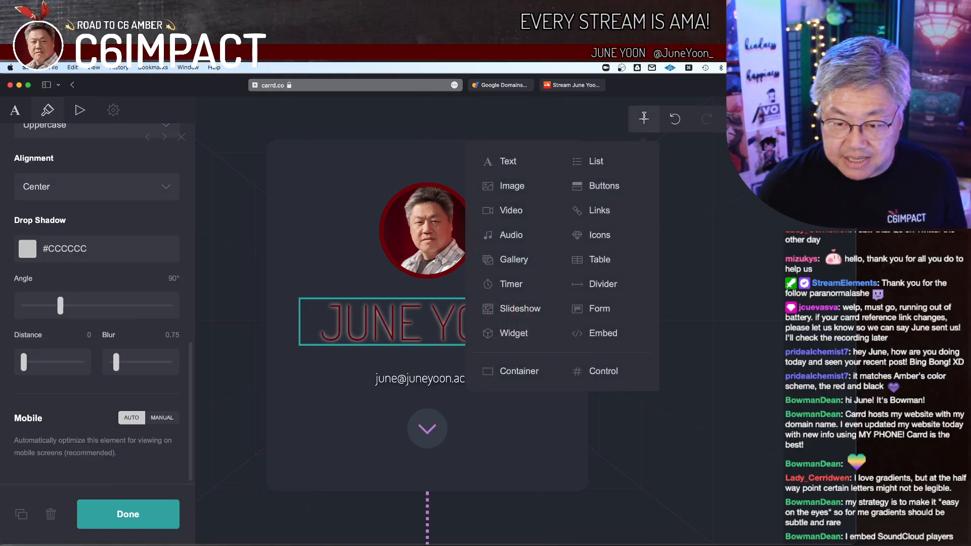
left_click(520, 232)
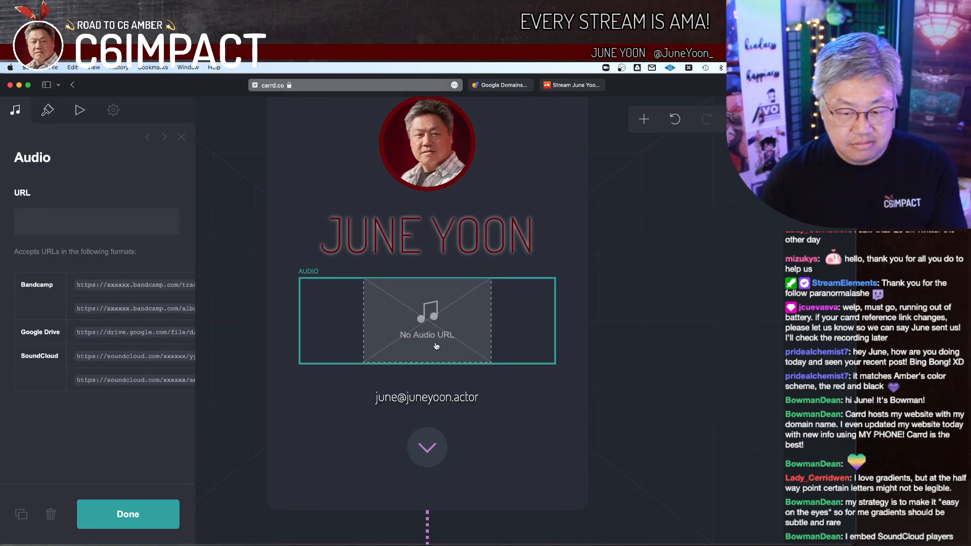
Step: Paste the SoundCloud playlist link as the audio URL, remove everything from "?utm_source" onward, and finish editing the element
left_click(102, 220)
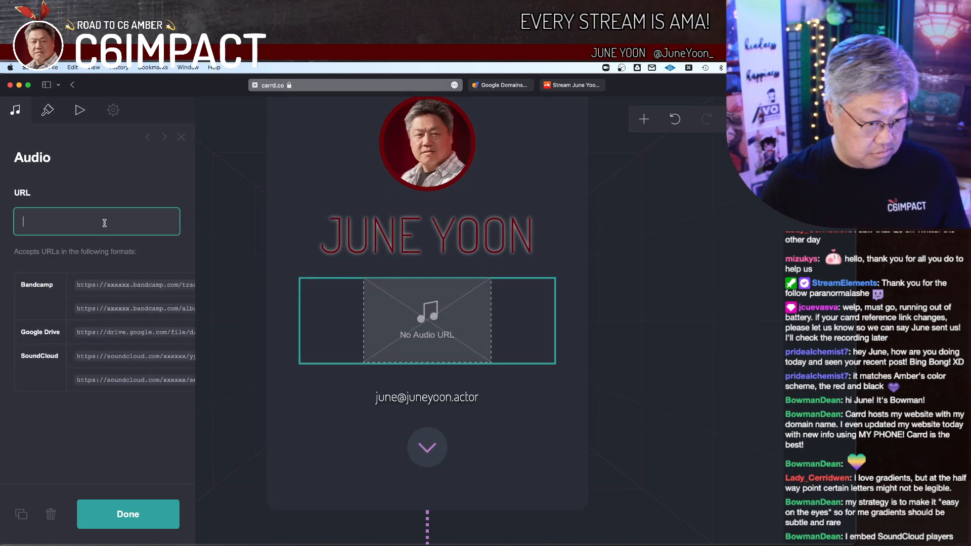
key("super+v")
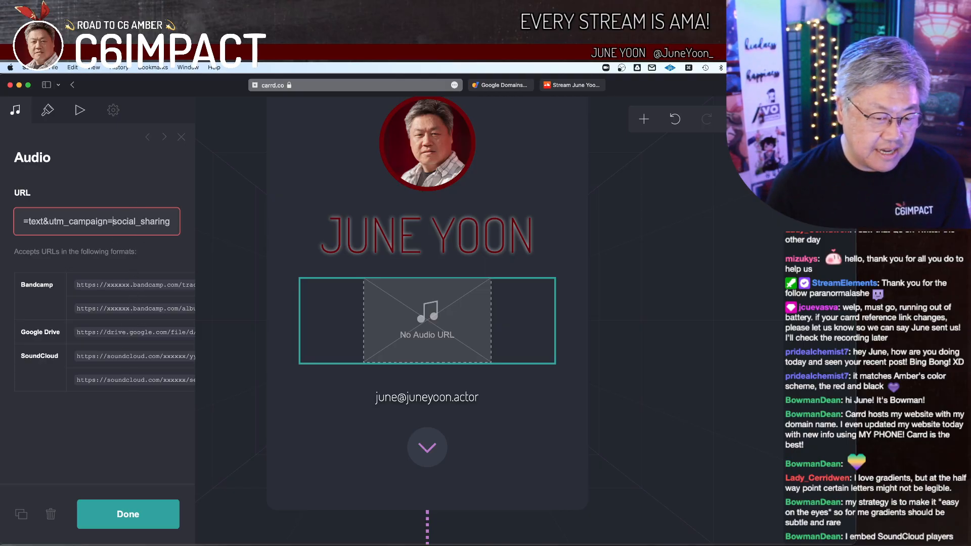
key("Left")
key("Left")
key("Left")
key("Left")
key("Left")
key("Left")
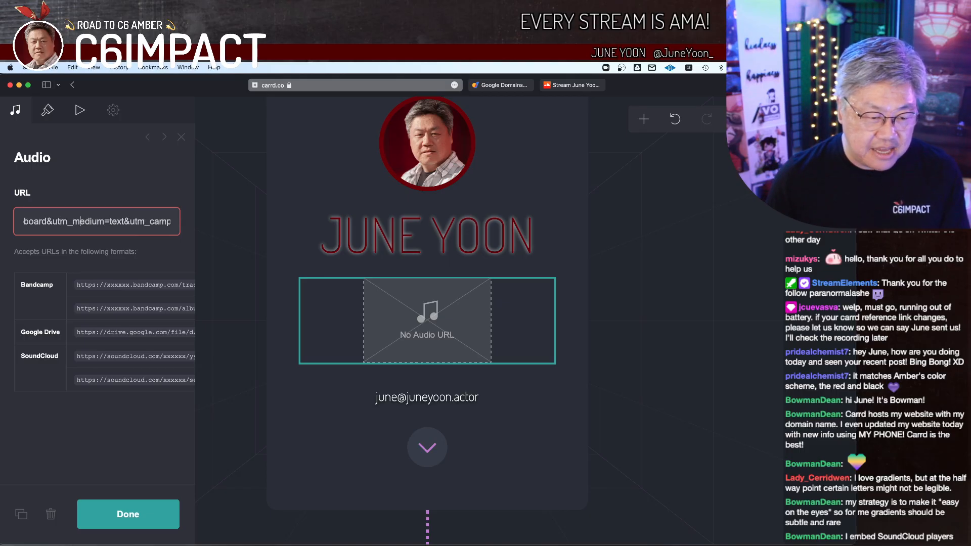
key("Left")
key("Left")
key("Left")
key("Left")
key("Left")
key("Left")
key("Left")
key("Left")
key("Left")
key("Left")
key("Left")
key("Left")
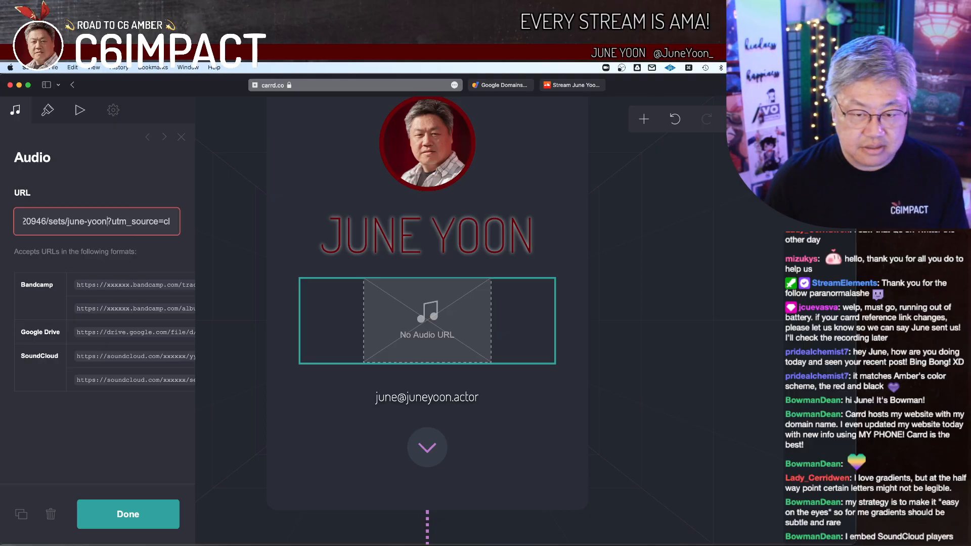
key("super+shift+Right")
key("BackSpace")
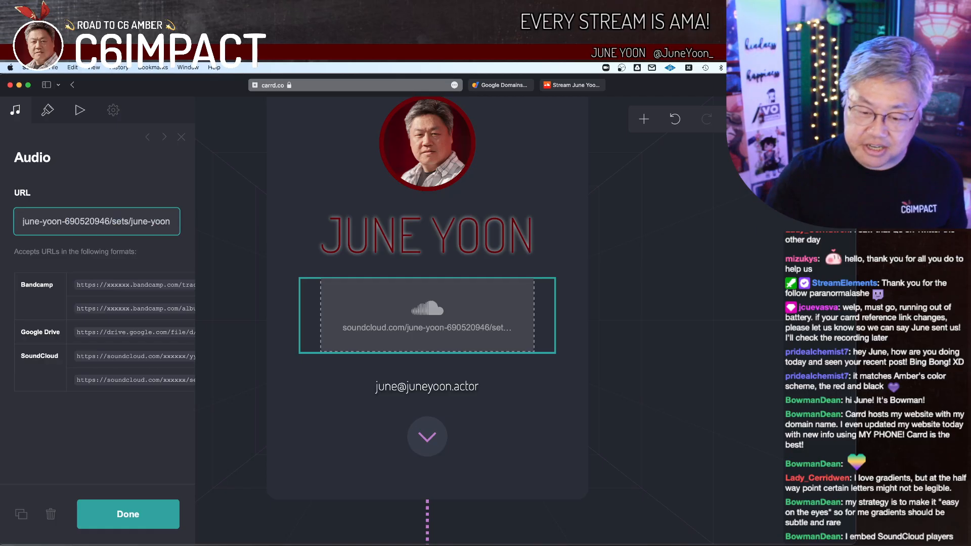
left_click(139, 193)
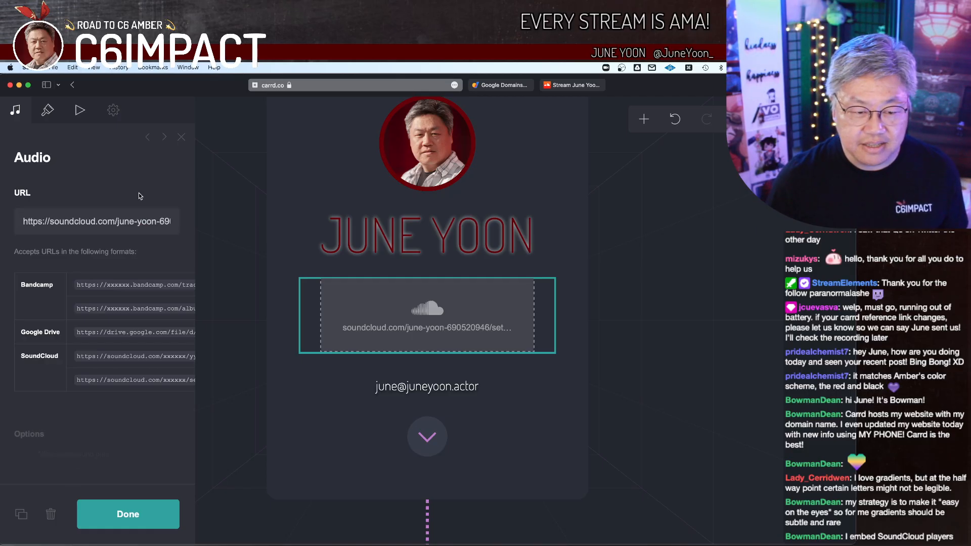
left_click(129, 514)
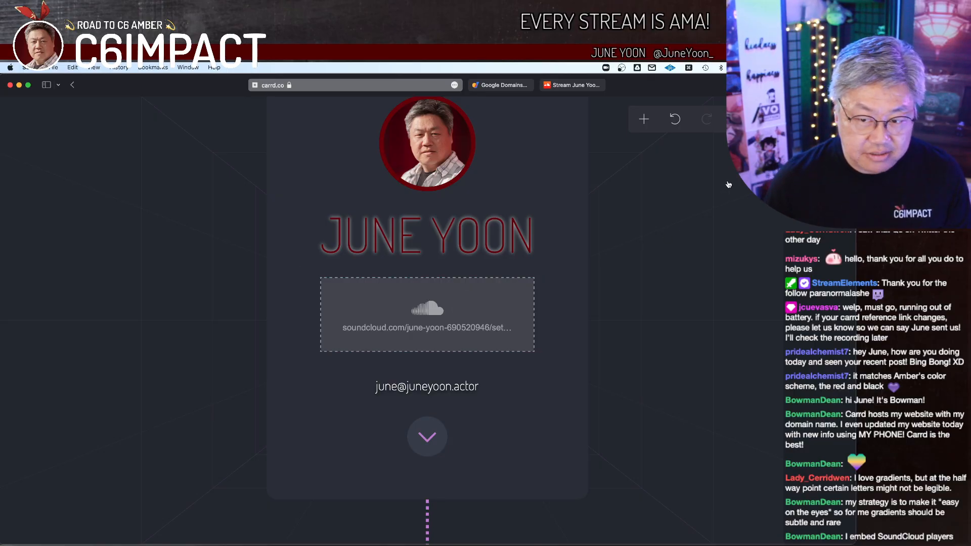
Step: Open the site's publish settings and set the title to the actor's full name followed by "- Korean Voice Actor"
key("super+s")
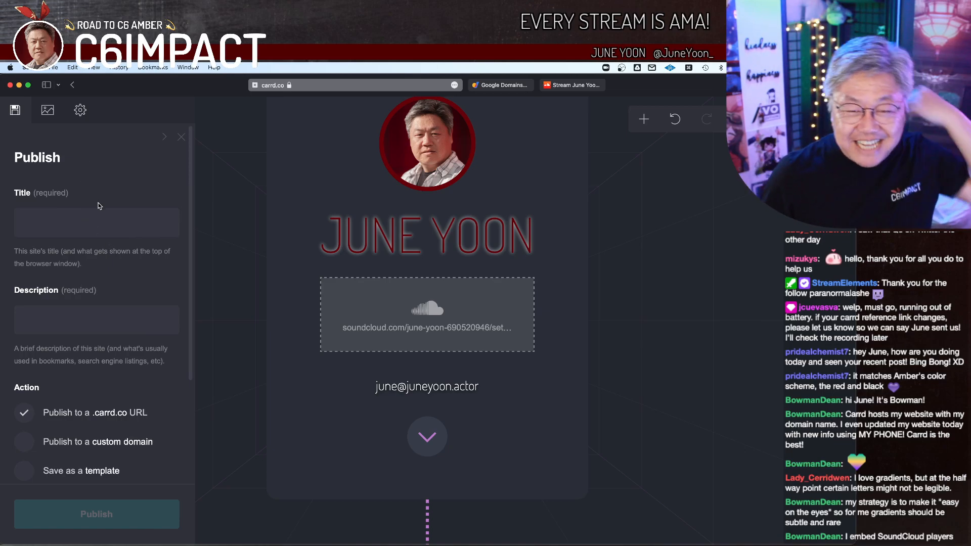
left_click(108, 226)
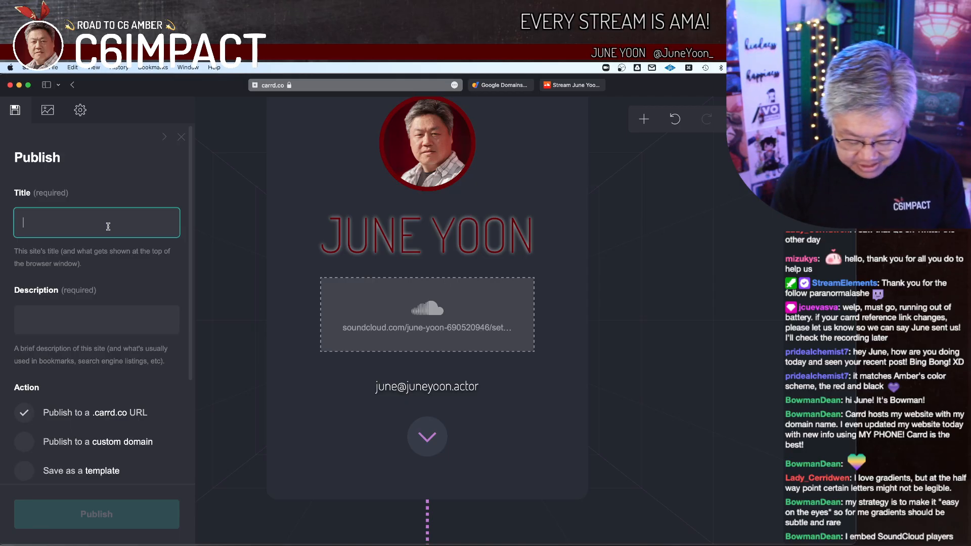
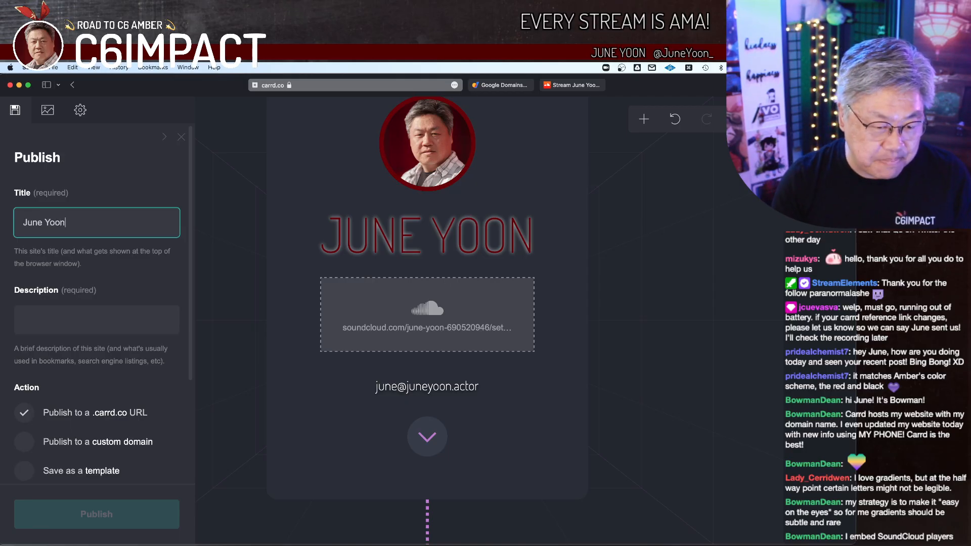
type(" - Korean")
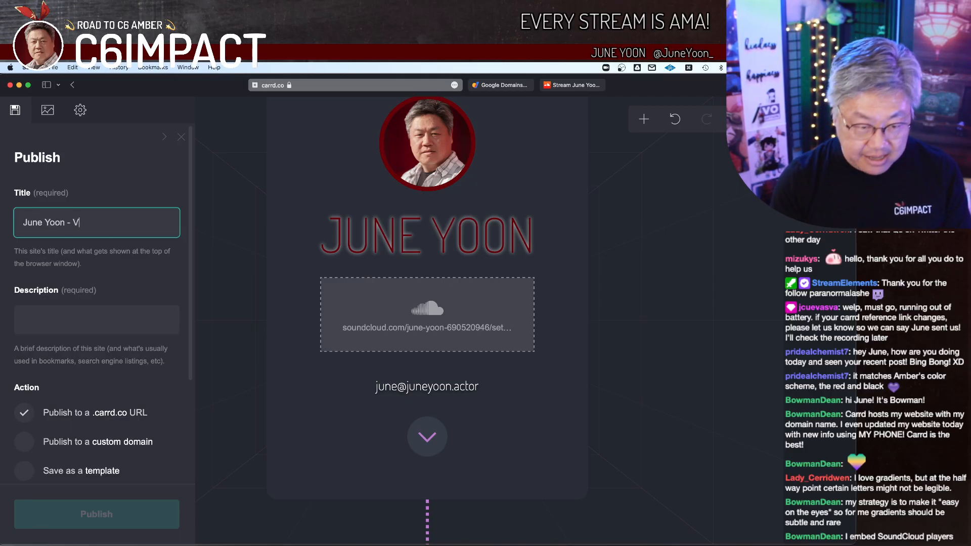
type(" Voical")
key("BackSpace")
key("BackSpace")
type("e Actor")
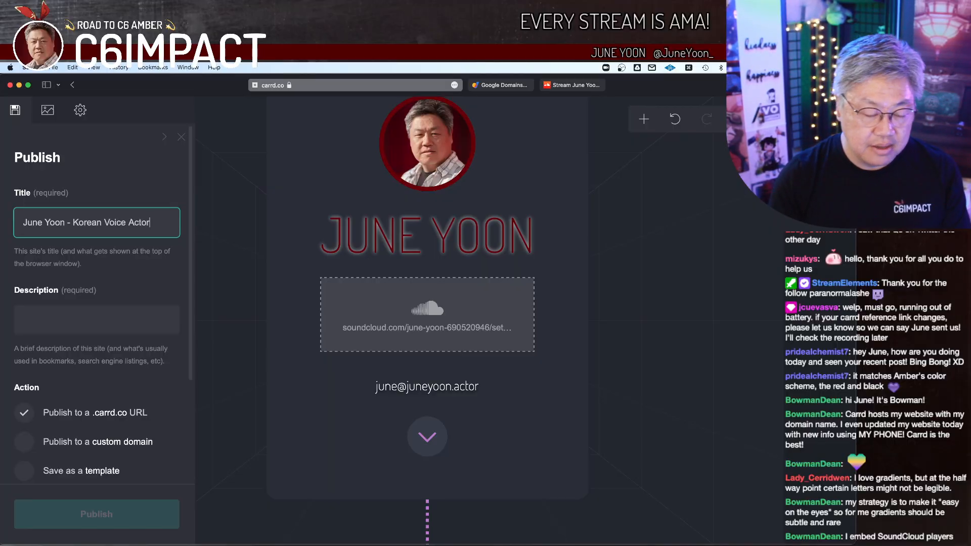
Step: Set the site description to "A voice actor in Los Angeles with a broadcast-quality home studio, specializing in video game, animation, and other character-focused voiceover."
left_click(128, 321)
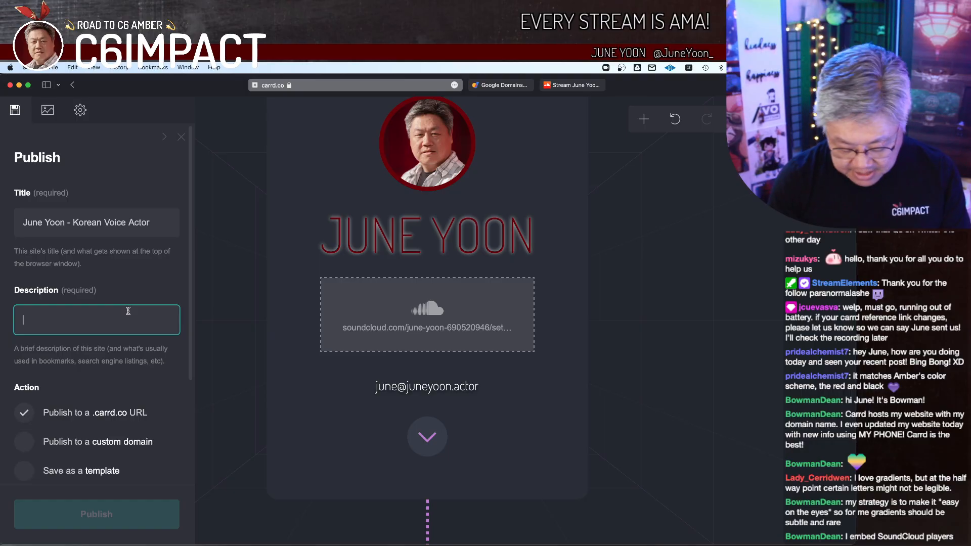
type("A wonderful")
key("super+BackSpace")
type("A voice act")
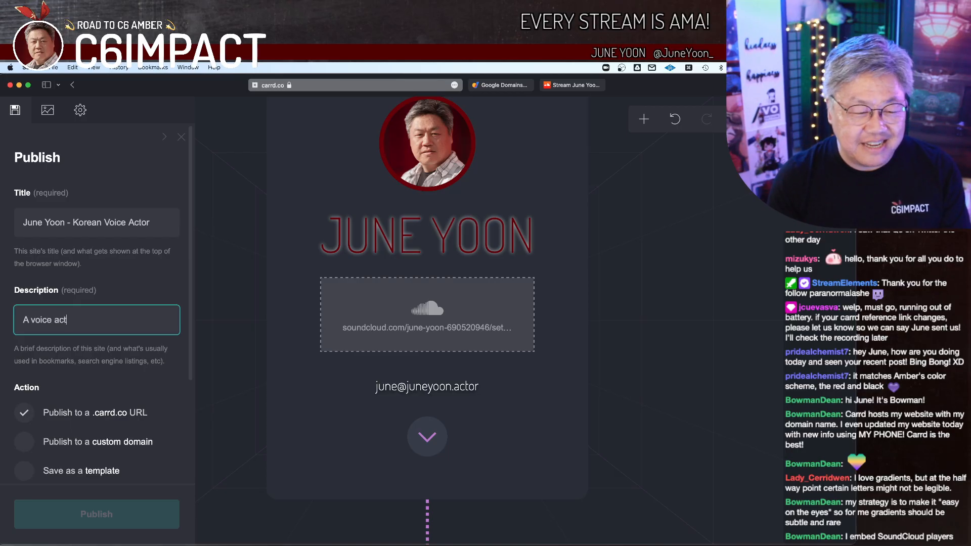
type("or in Los Ange")
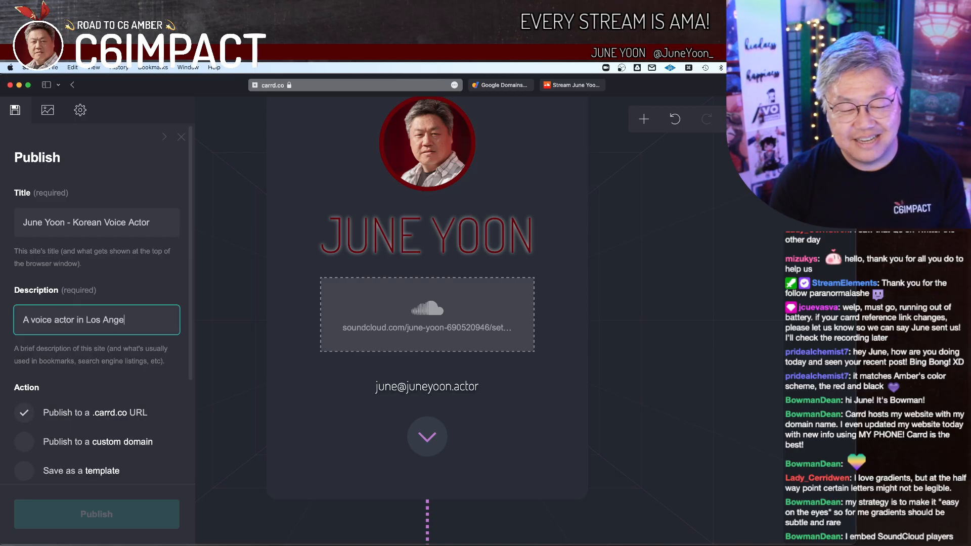
type("les with a broad")
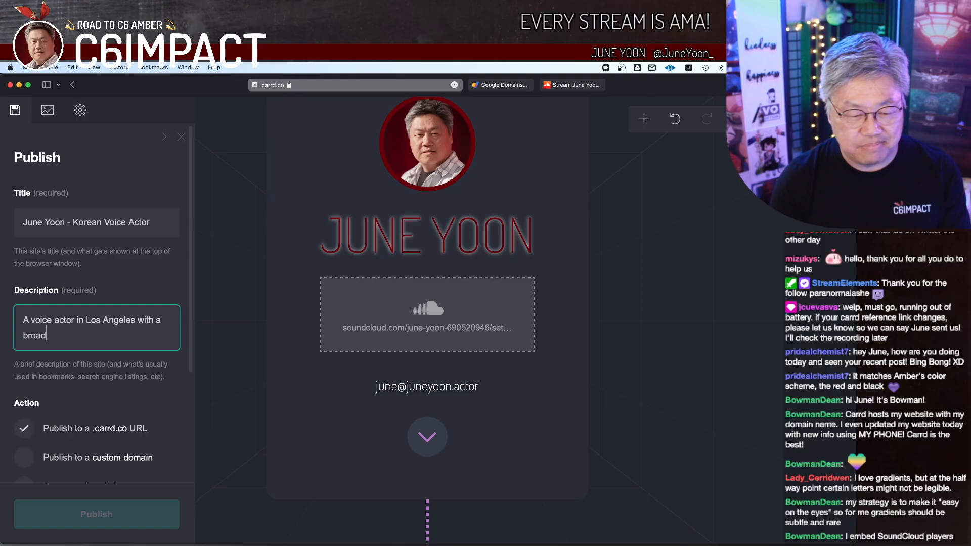
type("cast-quality home stuio")
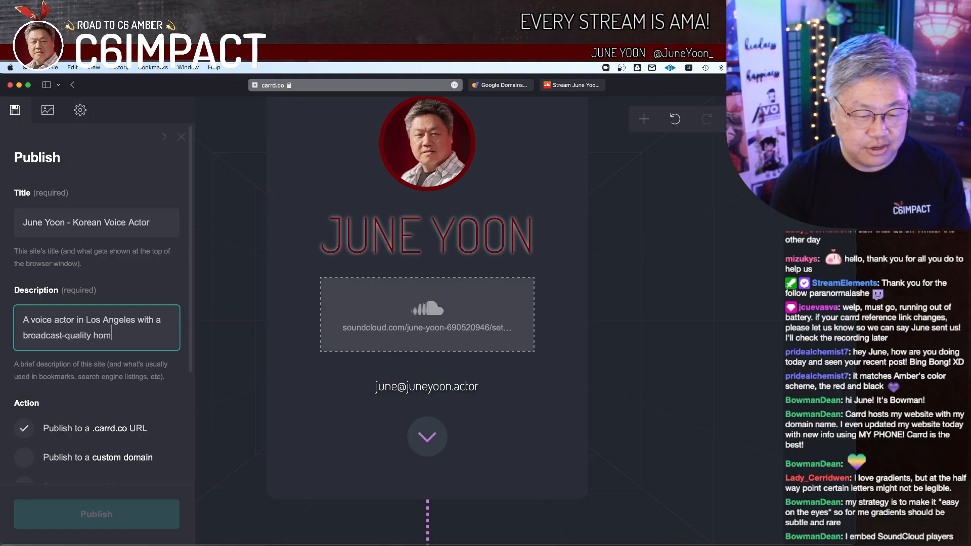
key("BackSpace")
key("BackSpace")
key("BackSpace")
type("udio, specializing in video ")
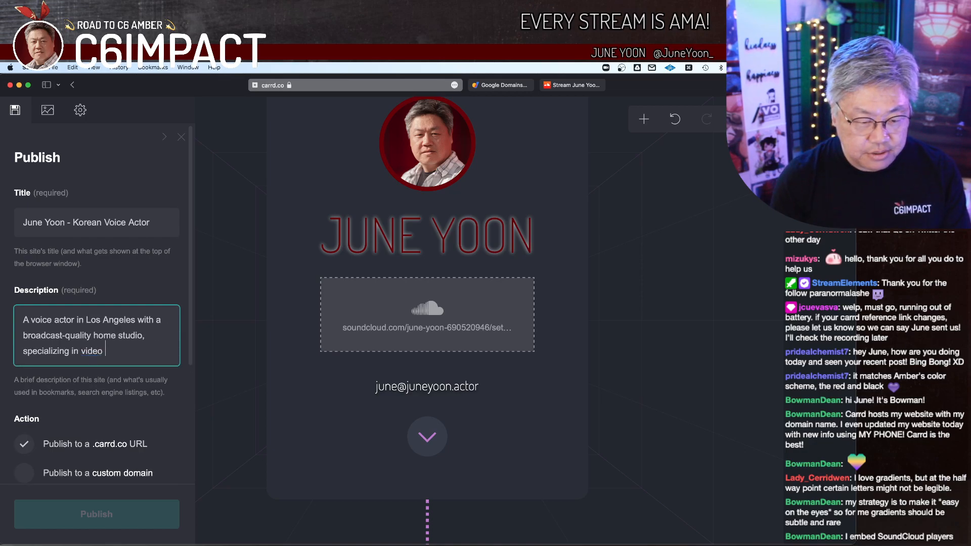
type("game, anioma")
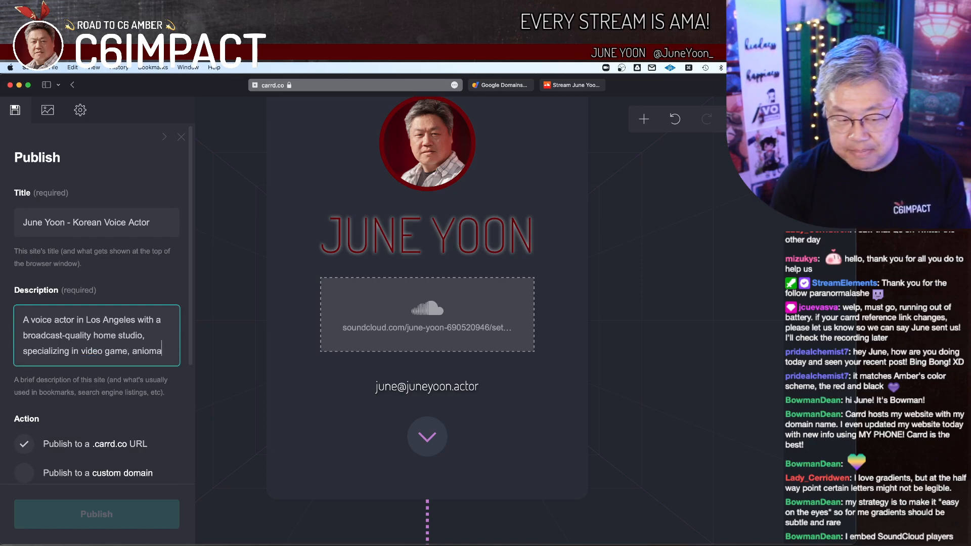
key("BackSpace")
key("BackSpace")
key("BackSpace")
type("mation, and other c")
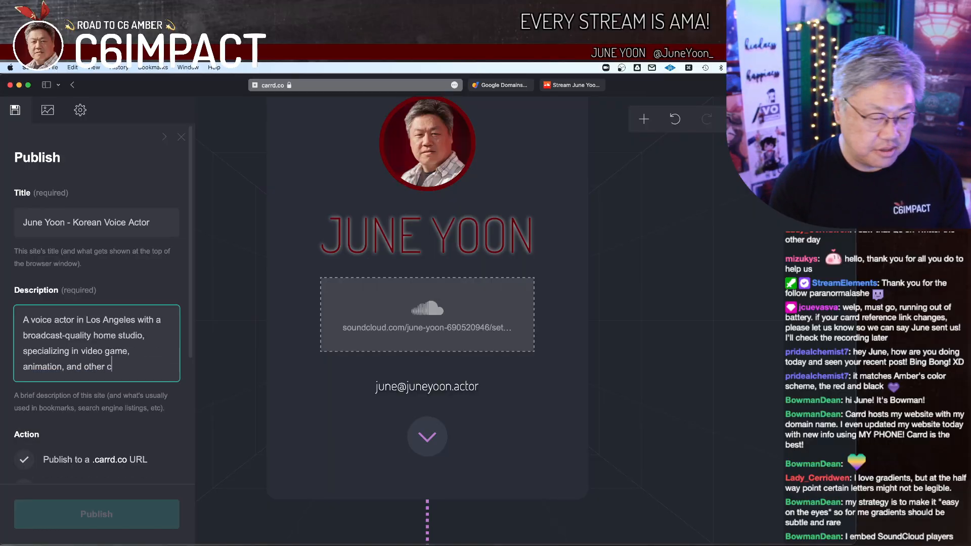
type("haracter")
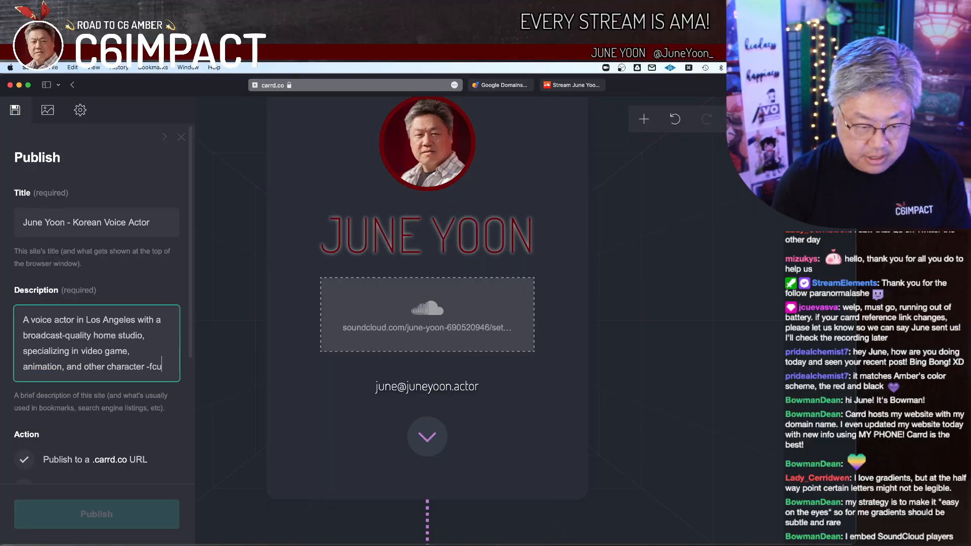
key("BackSpace")
type("-focus")
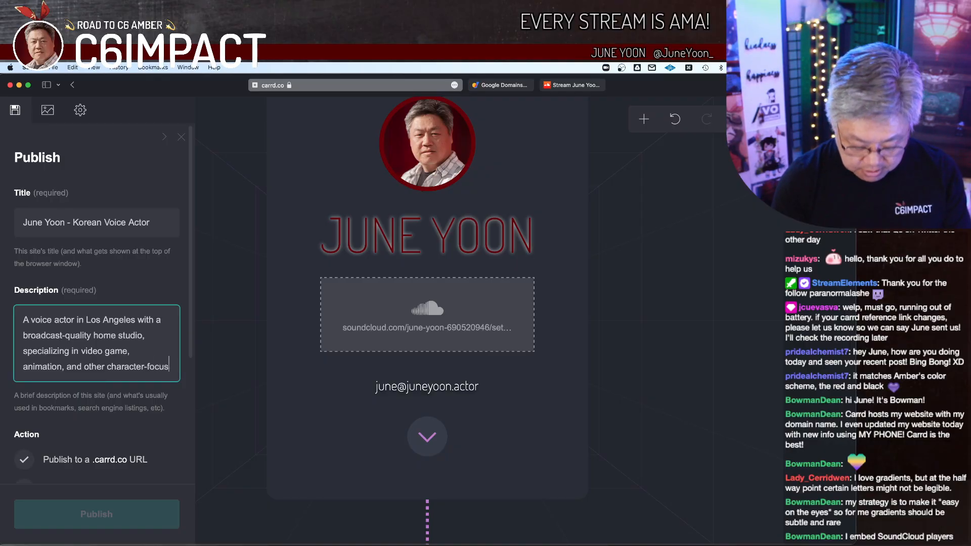
type("ed voiceover")
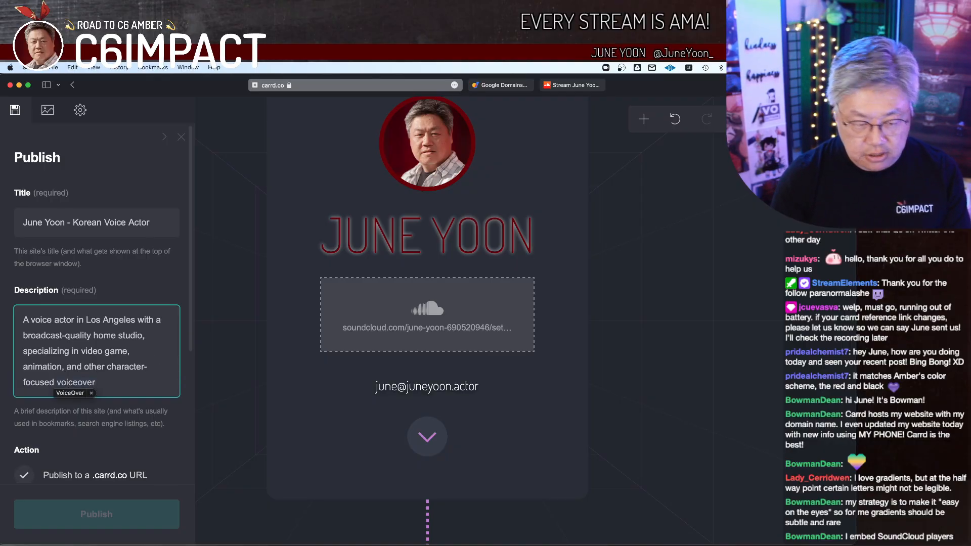
left_click(92, 394)
type(".")
left_click(103, 440)
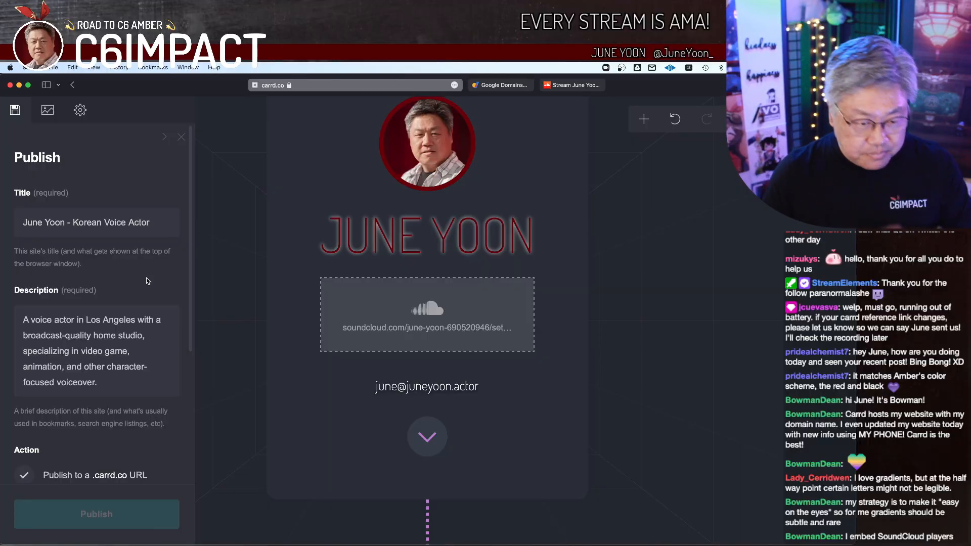
Step: Set the site's .carrd.co address to the actor's full name as one lowercase word and try to publish the site
scroll(147, 281, "down", 5)
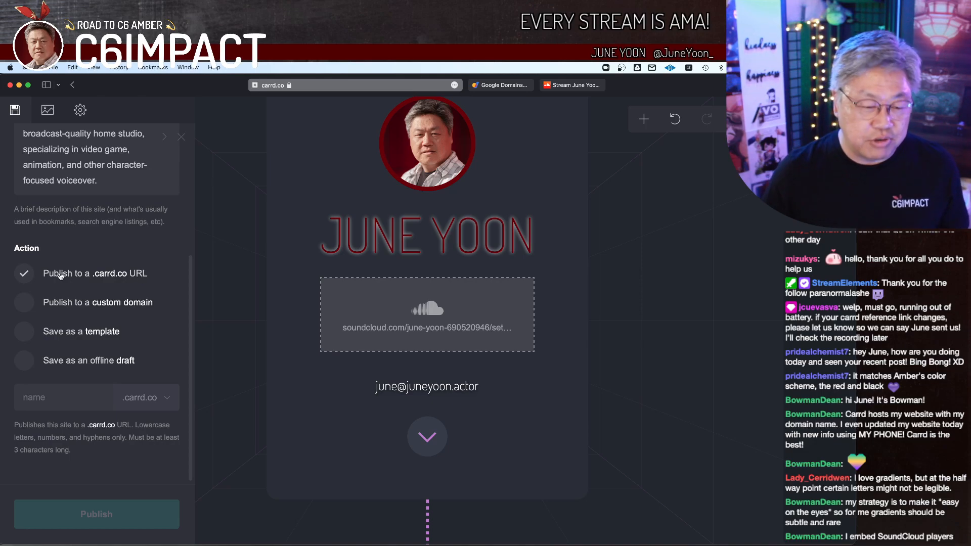
left_click(86, 393)
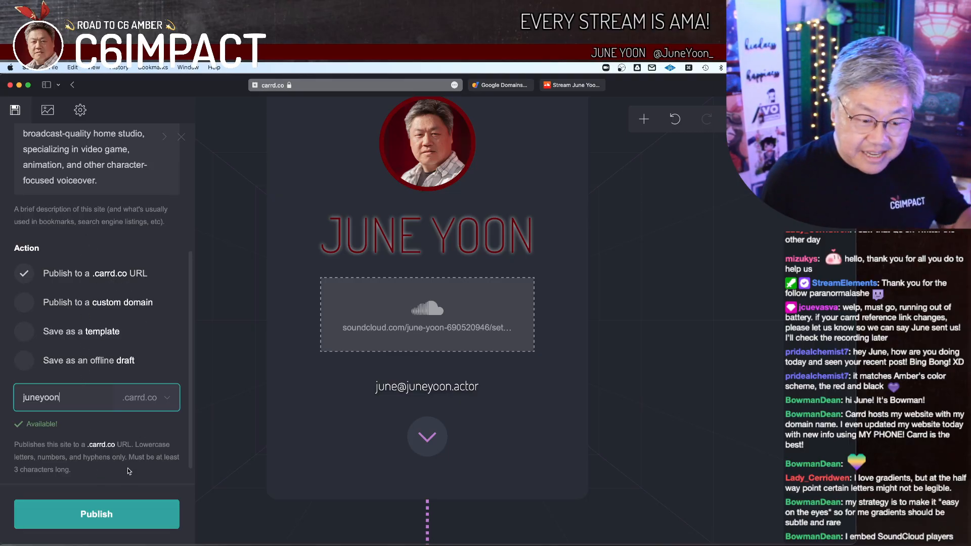
left_click(114, 506)
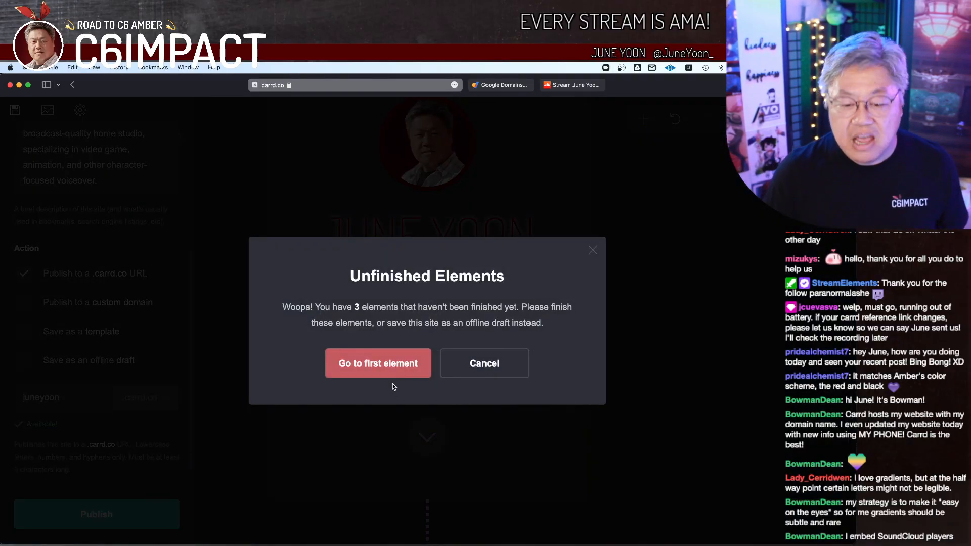
left_click(498, 364)
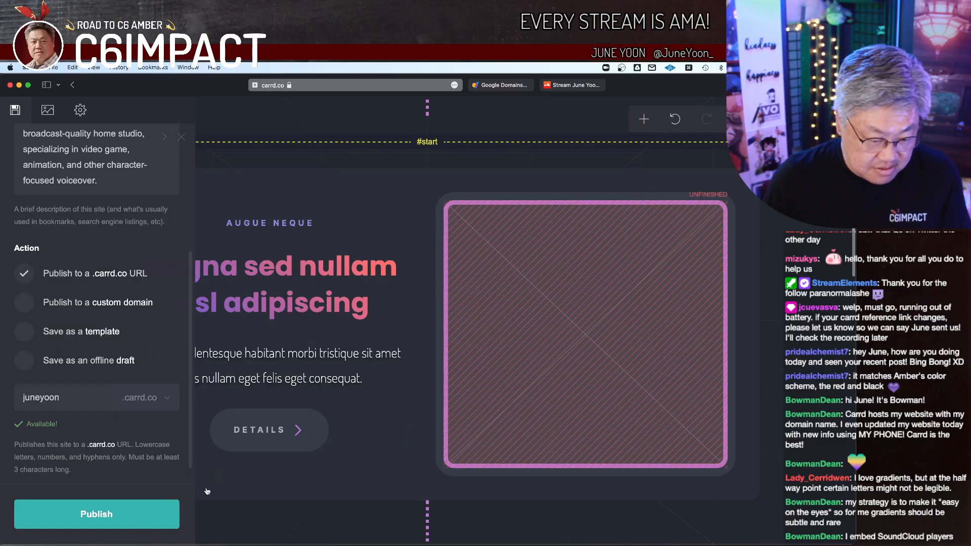
Step: Delete the "Augue neque" two-column container below the #start scroll point without preserving its contents
left_click(444, 179)
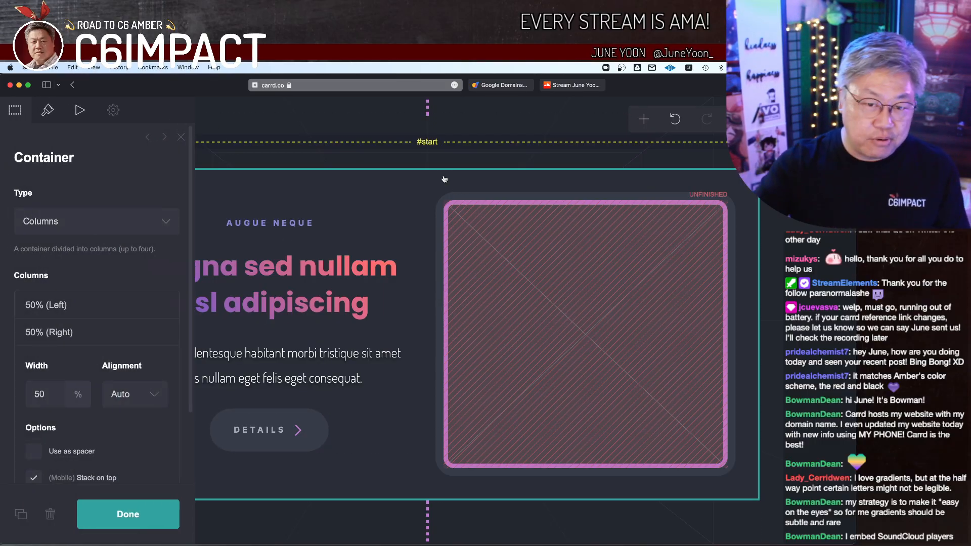
left_click(546, 293)
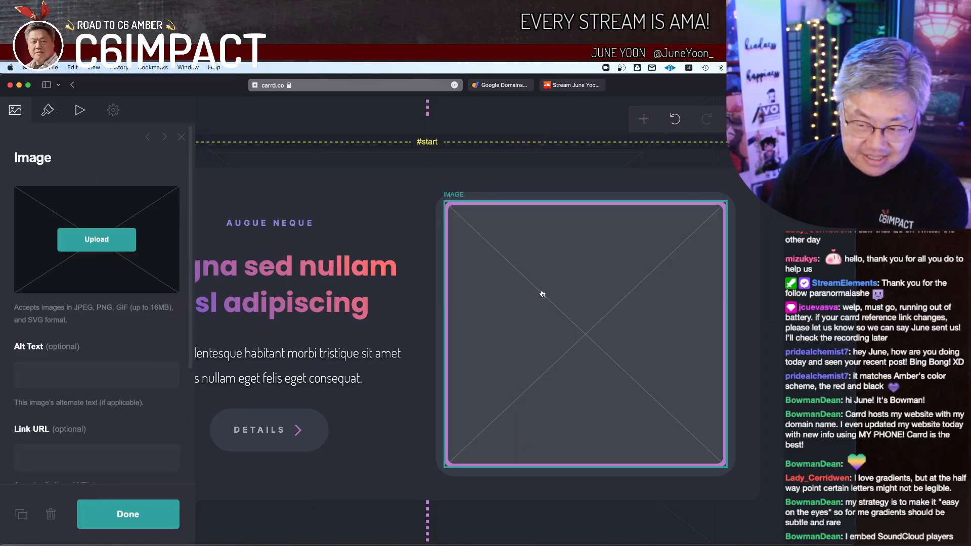
left_click(454, 191)
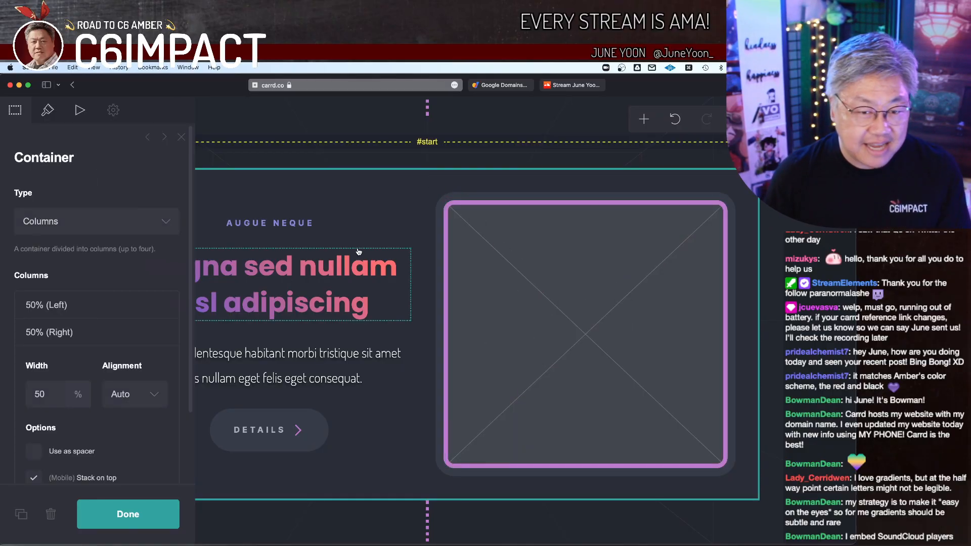
left_click(52, 517)
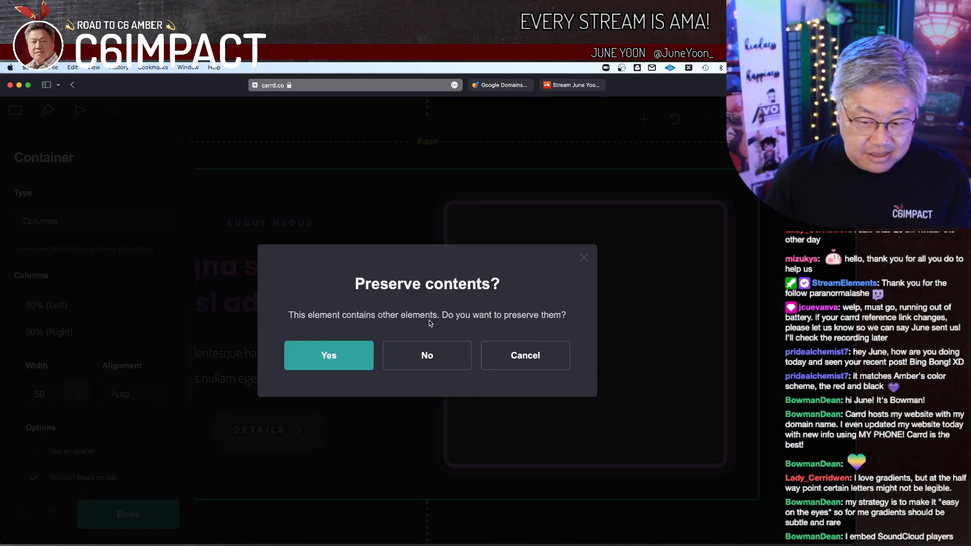
left_click(433, 361)
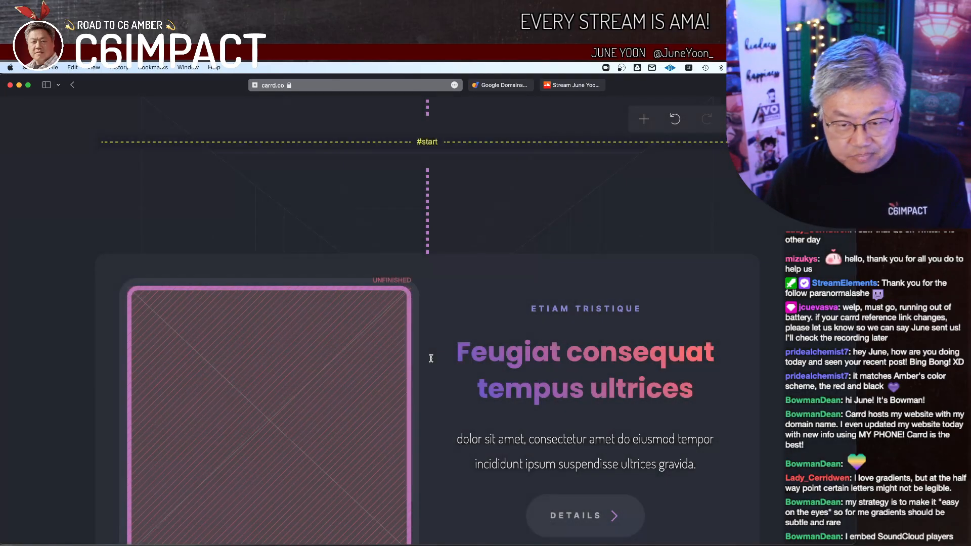
Step: Delete the "Feugiat consequat tempus ultrices" two-column container together with everything inside it
left_click(454, 267)
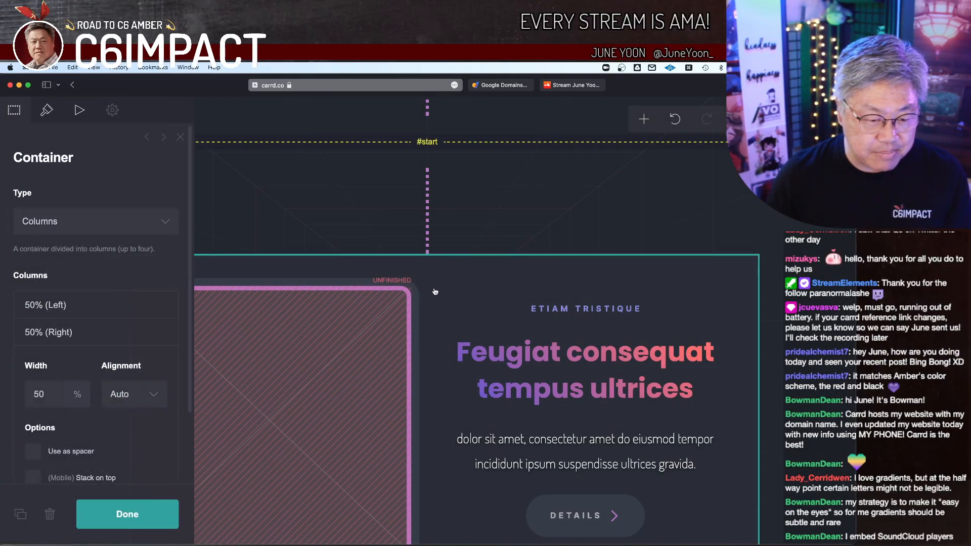
left_click(52, 516)
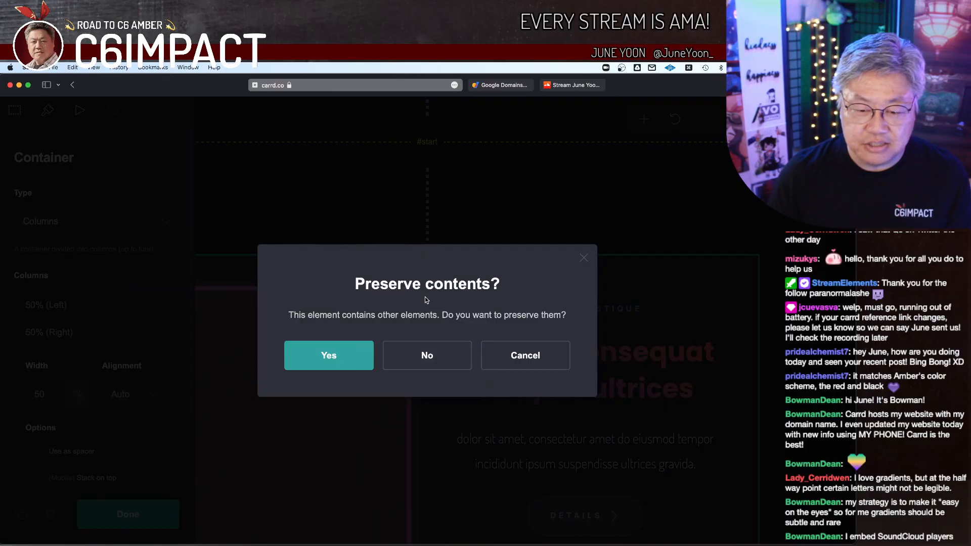
left_click(430, 355)
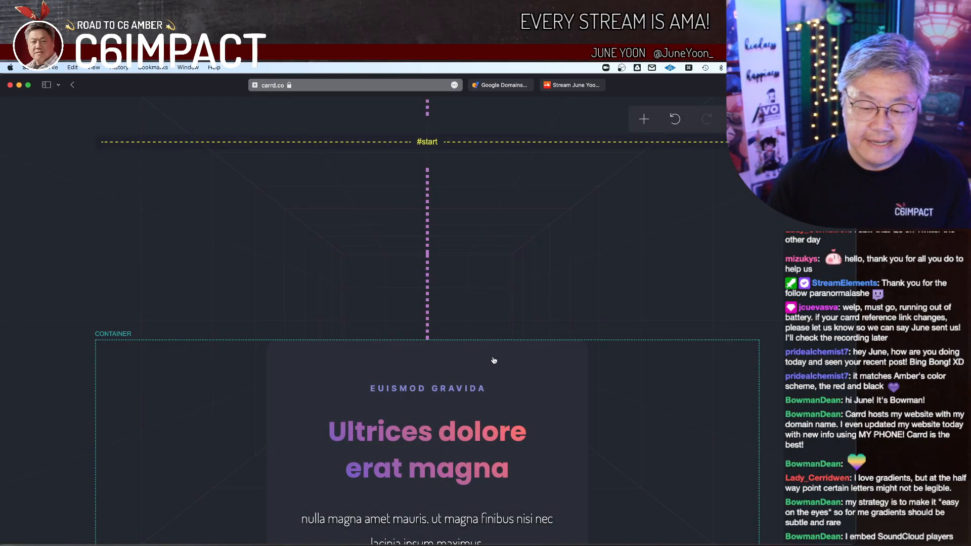
Step: Delete the remaining "Euismod gravida" and "Amet tempor" containers without preserving their contents
left_click(494, 360)
left_click(51, 515)
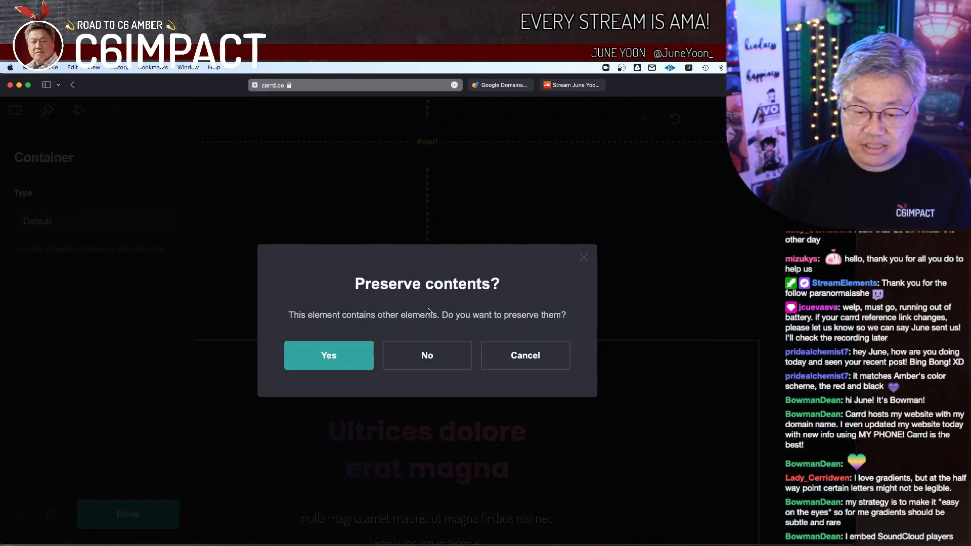
left_click(427, 354)
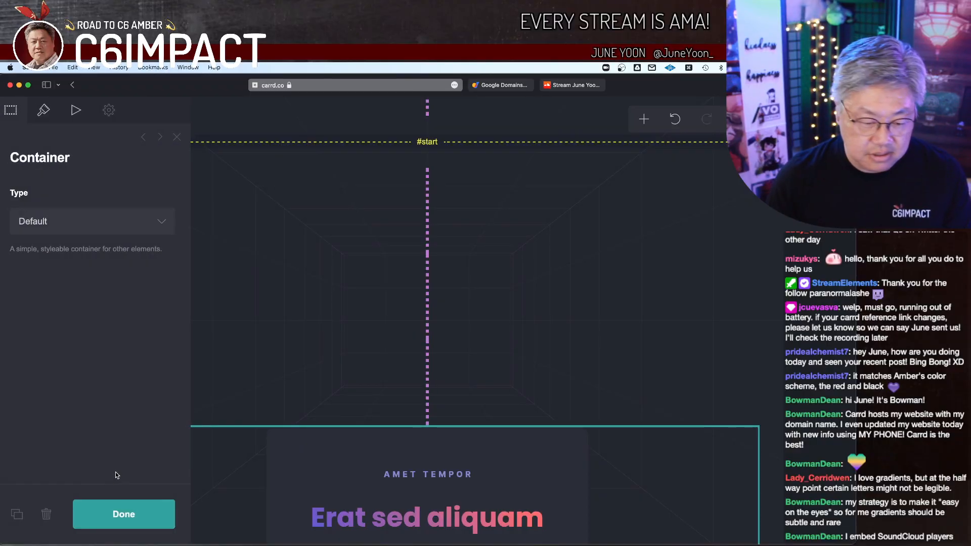
left_click(45, 514)
left_click(427, 354)
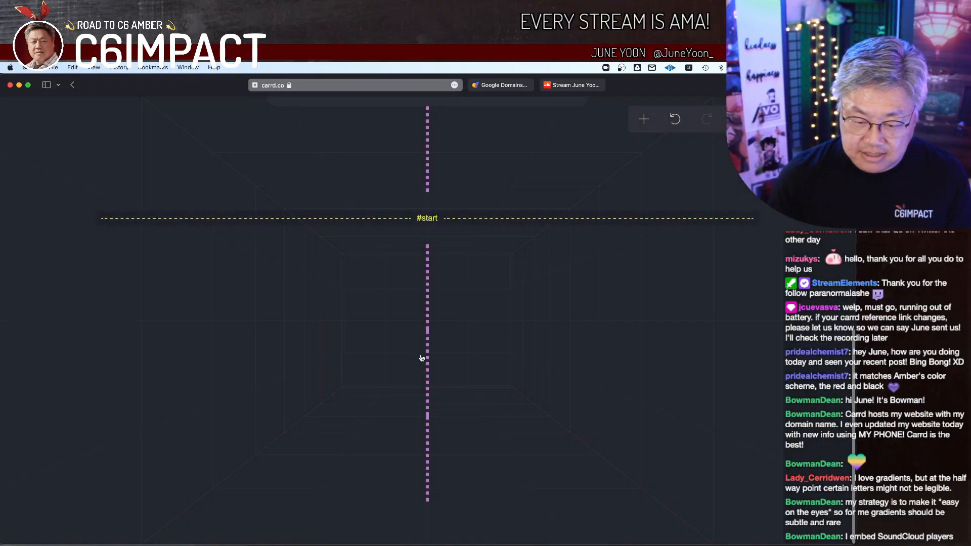
Step: Delete the leftover vertical dotted dividers below the #start scroll point
left_click(426, 309)
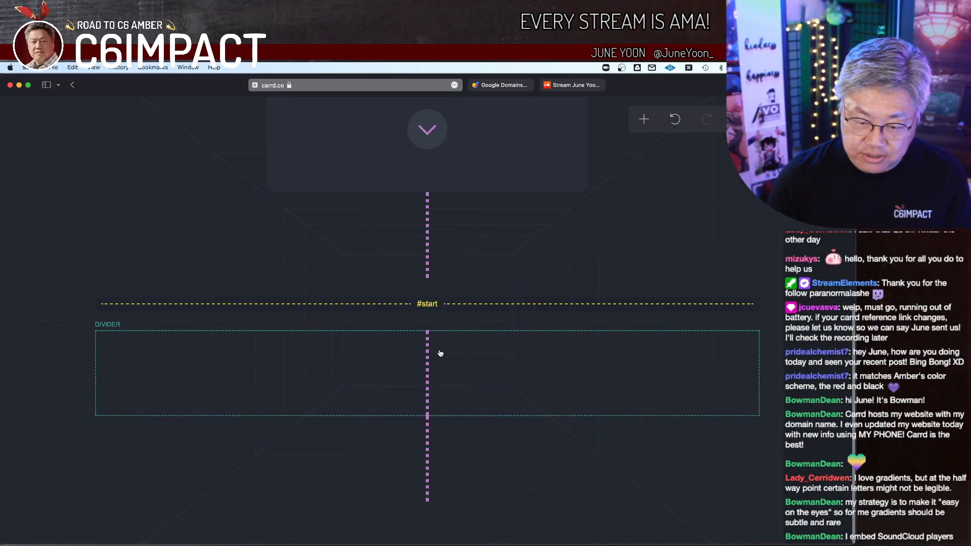
left_click(50, 514)
left_click(363, 430)
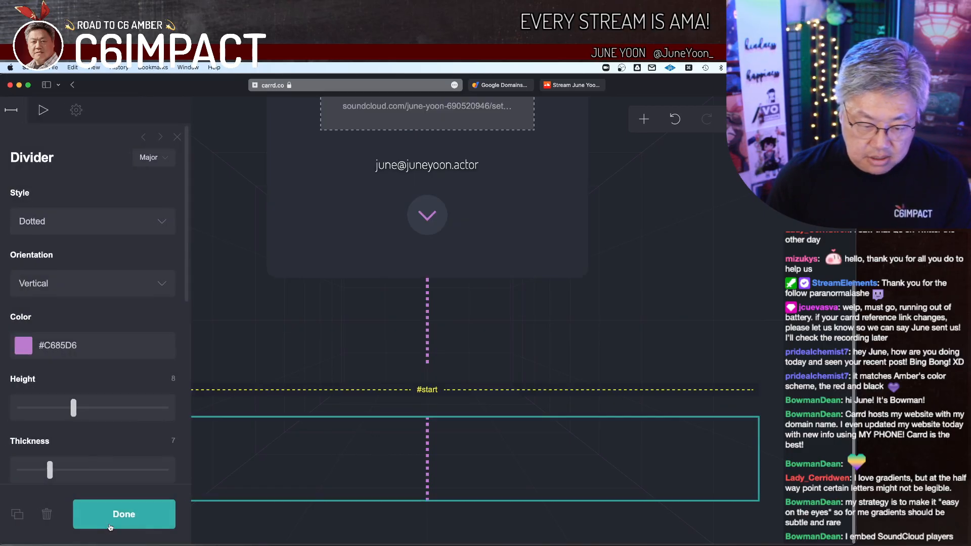
left_click(50, 514)
Step: Delete the #start scroll point and the dotted divider directly beneath the main profile container
left_click(374, 494)
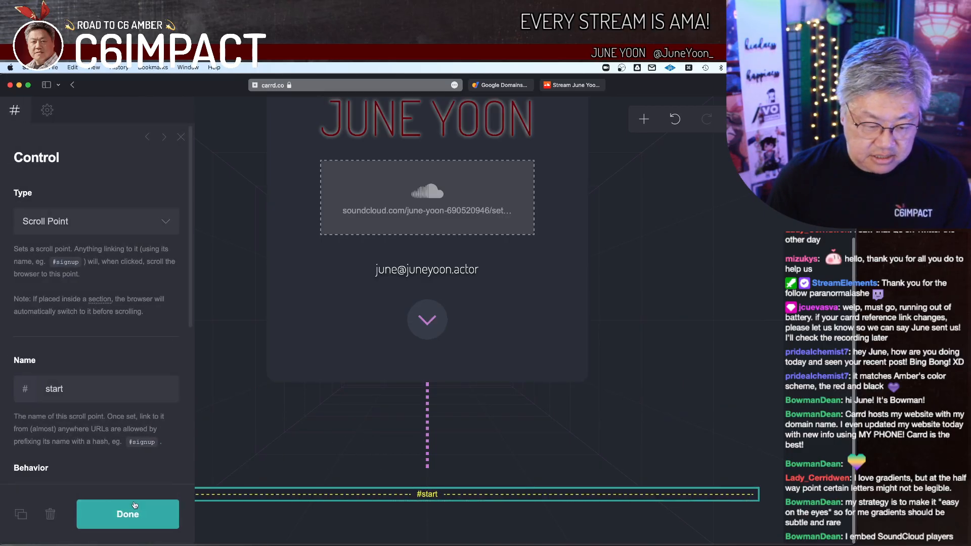
left_click(51, 514)
left_click(420, 453)
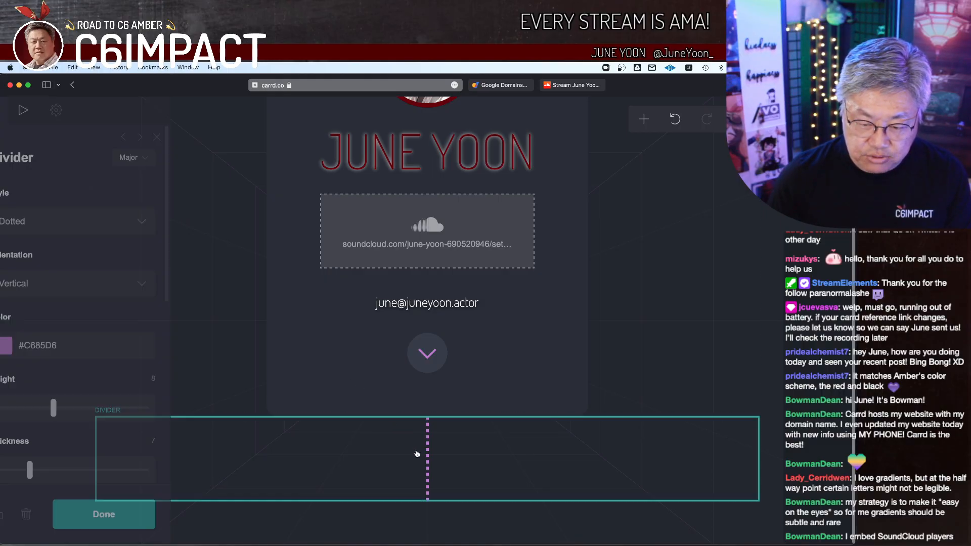
left_click(127, 513)
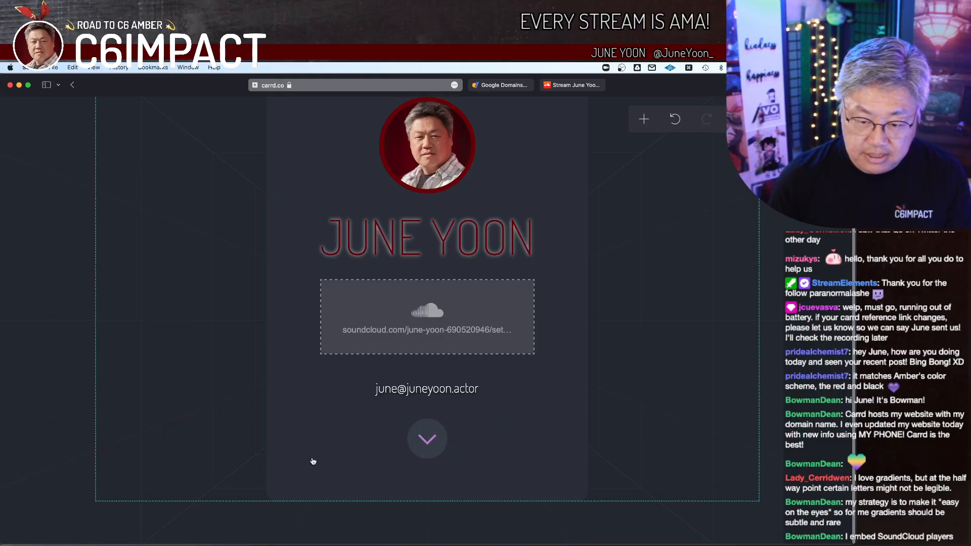
Step: Publish the cleaned-up page to the chosen .carrd.co address and open the live site
scroll(310, 405, "up", 2)
scroll(302, 384, "down", 1)
scroll(300, 382, "up", 1)
left_click(769, 119)
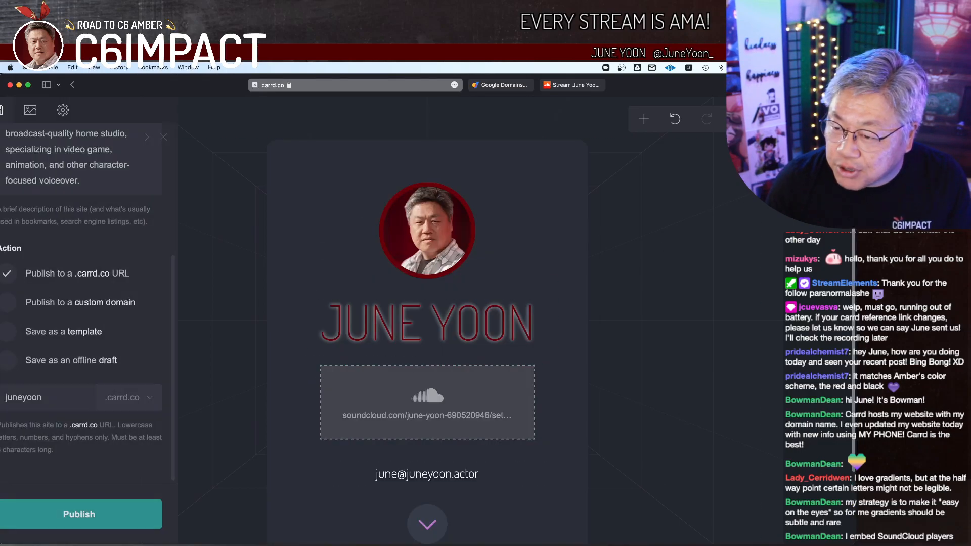
left_click(99, 519)
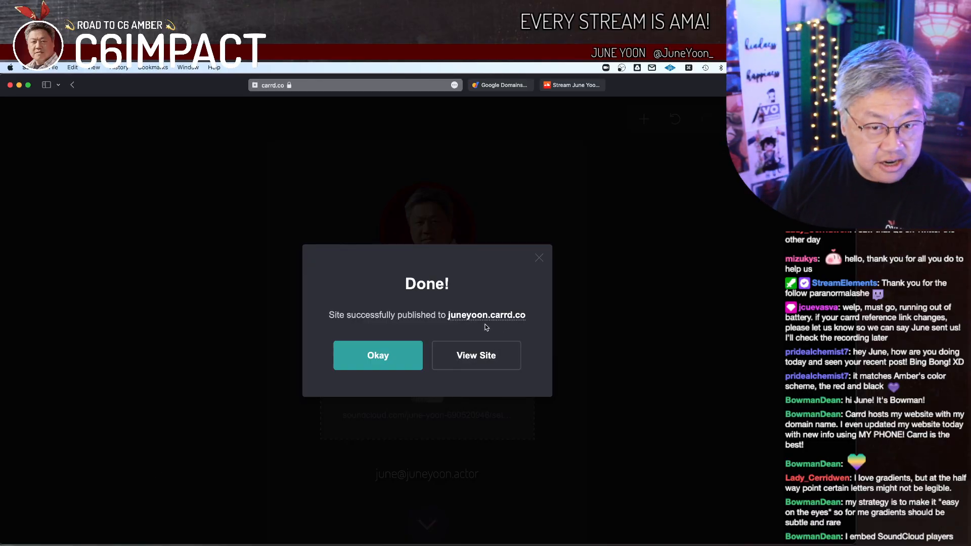
left_click(476, 355)
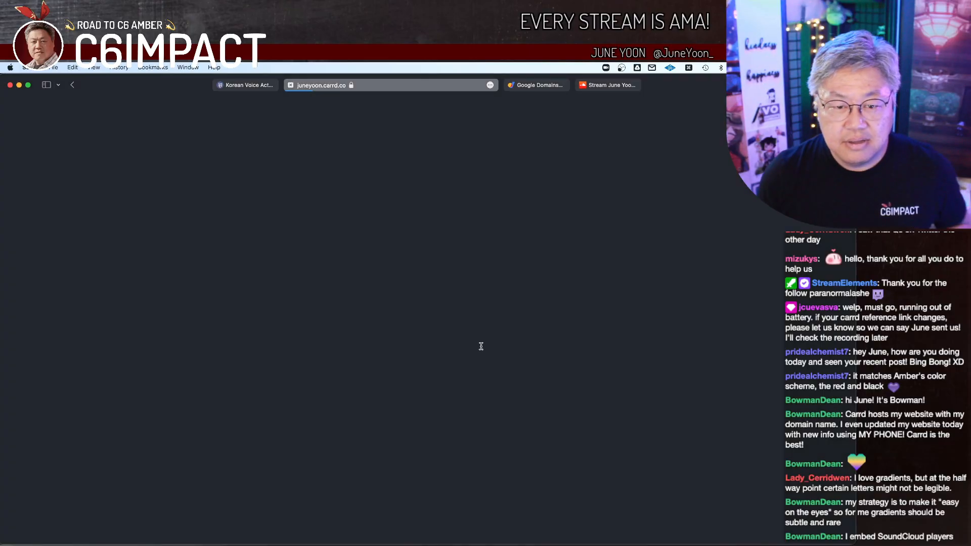